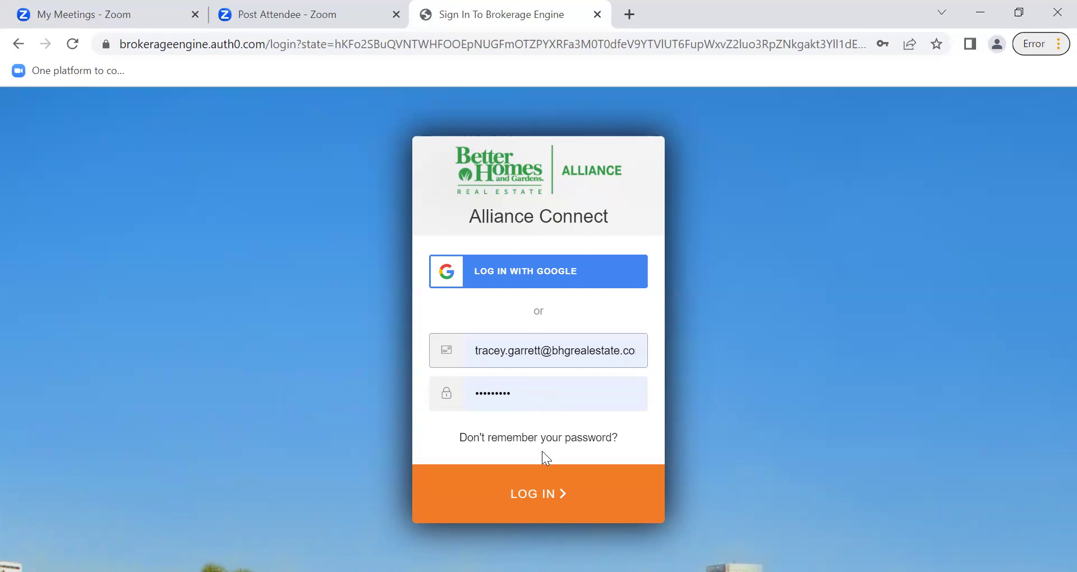
Step: Log in with the saved credentials and go to the Dashboard from the top navigation
left_click(538, 498)
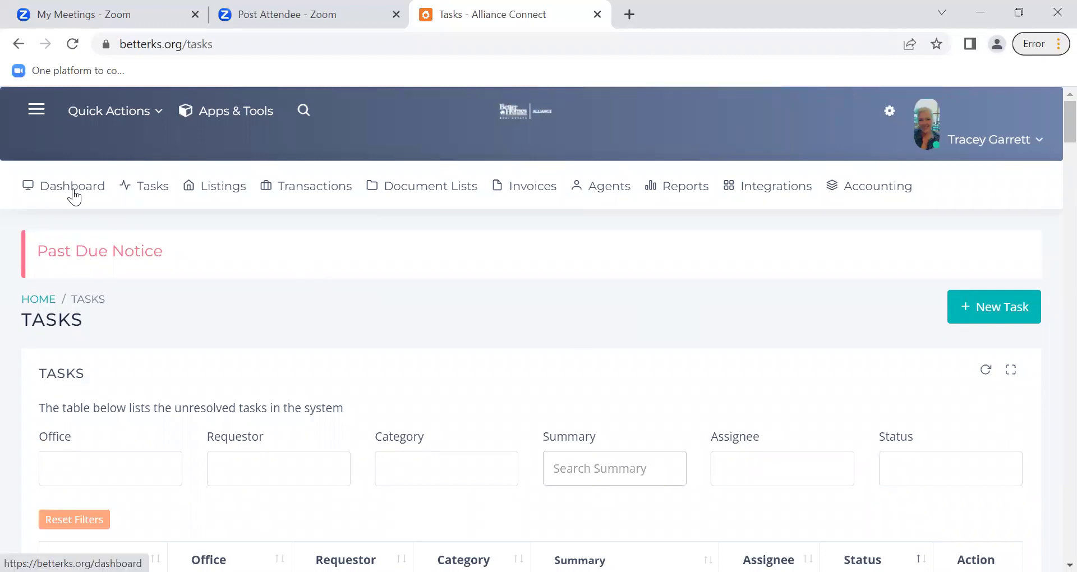
left_click(75, 190)
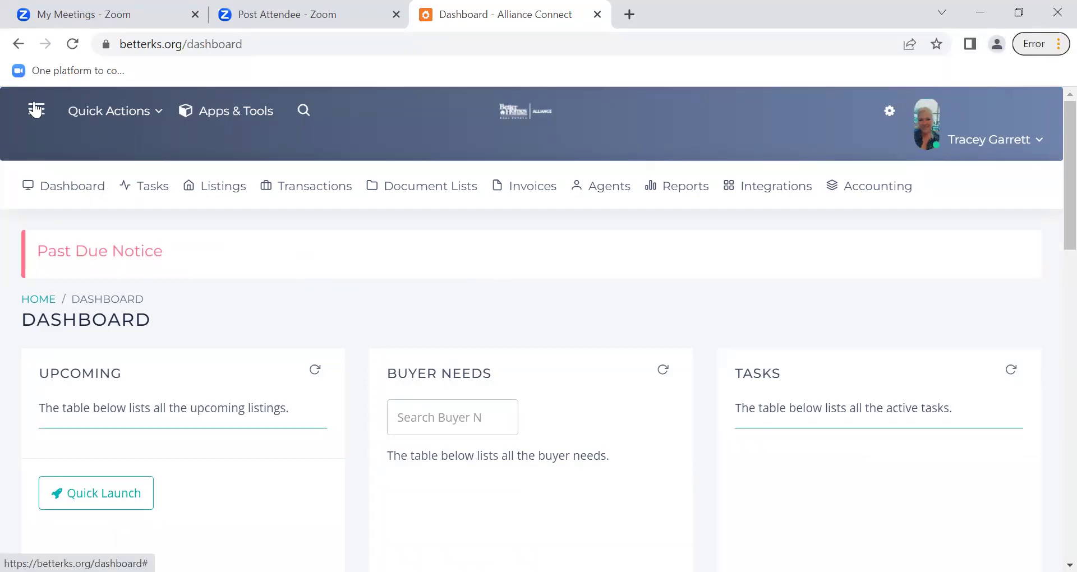
mouse_move(96, 122)
left_click(159, 196)
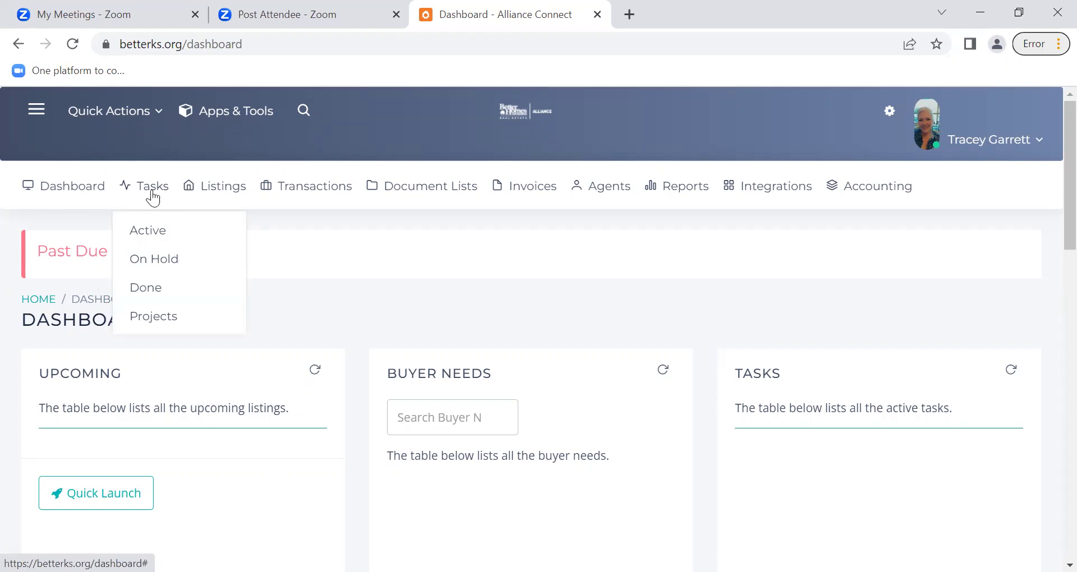
mouse_move(229, 191)
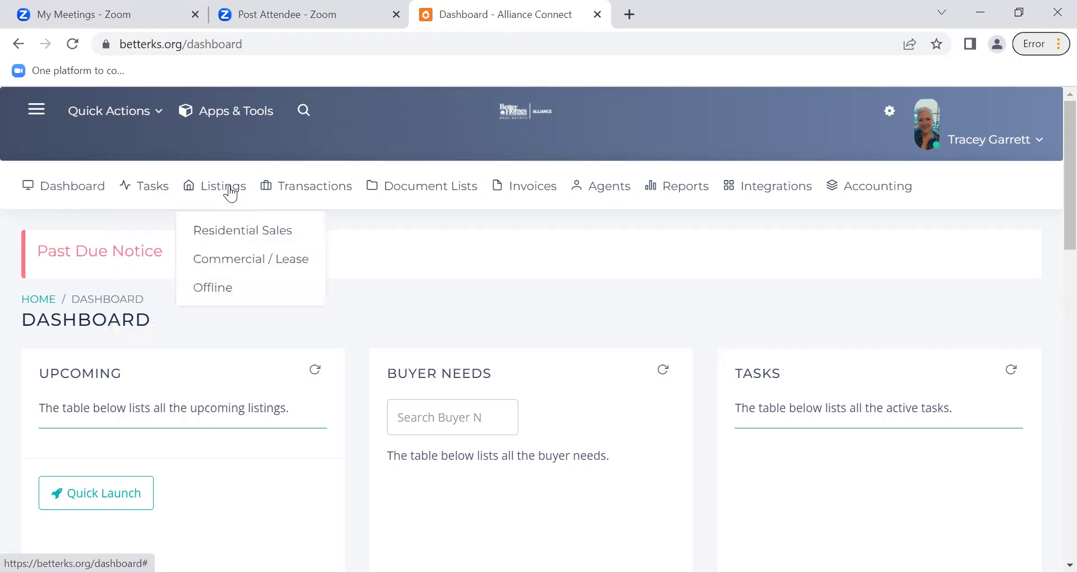
mouse_move(282, 194)
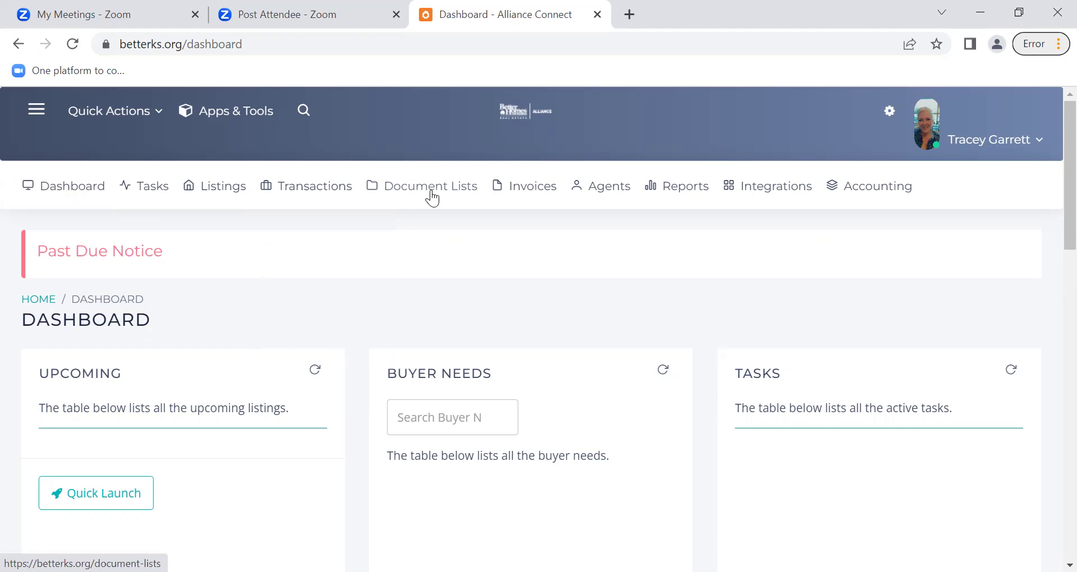
mouse_move(536, 190)
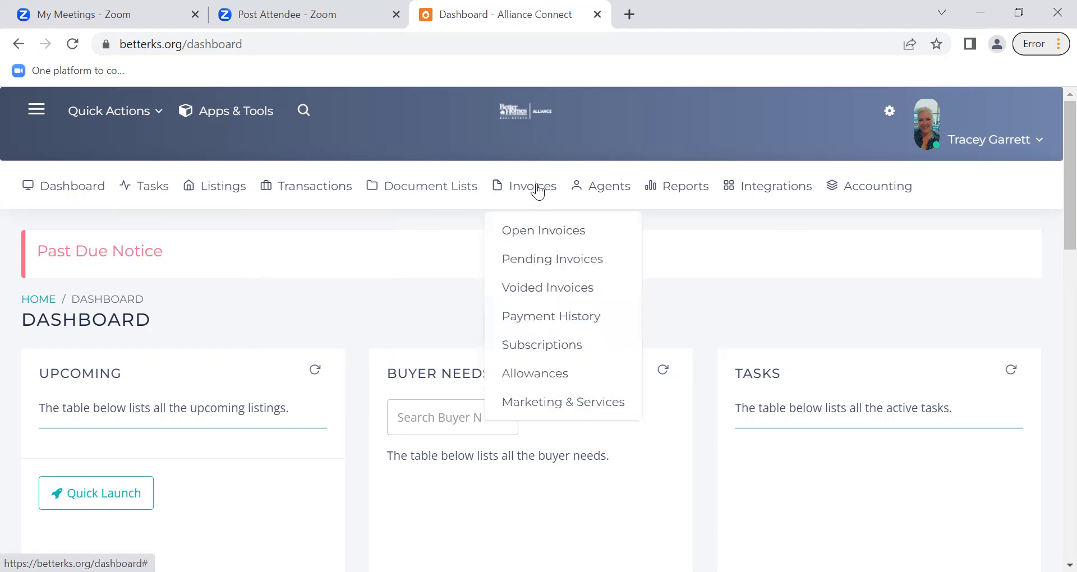
mouse_move(608, 196)
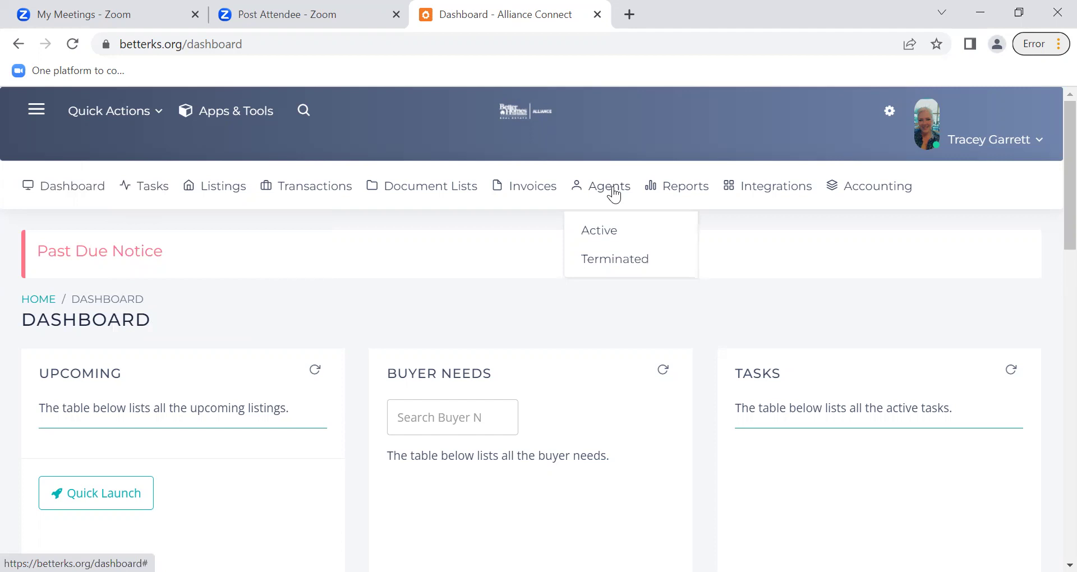
mouse_move(680, 200)
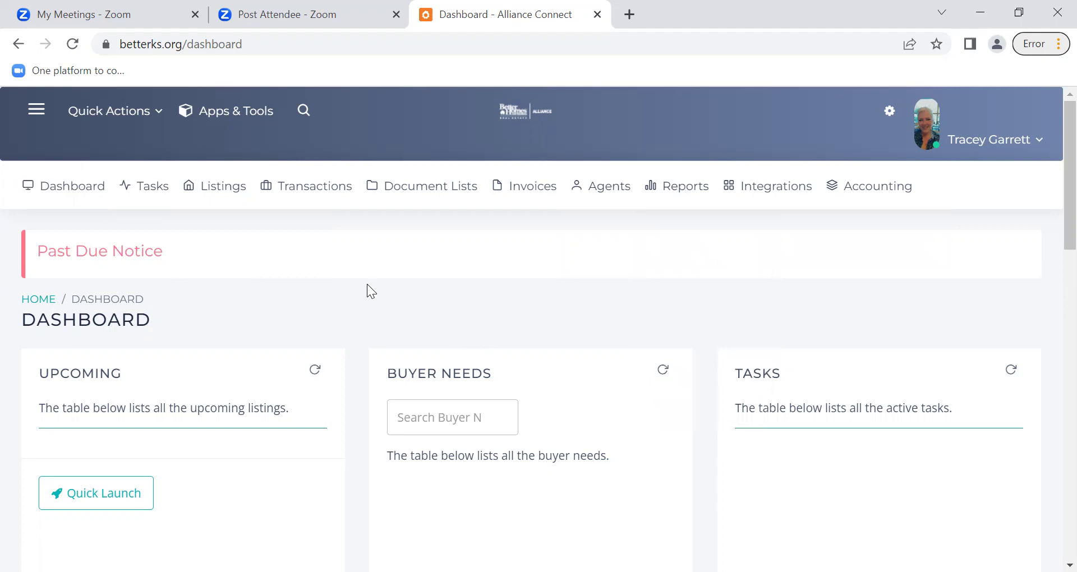
scroll(367, 284, "down", 2)
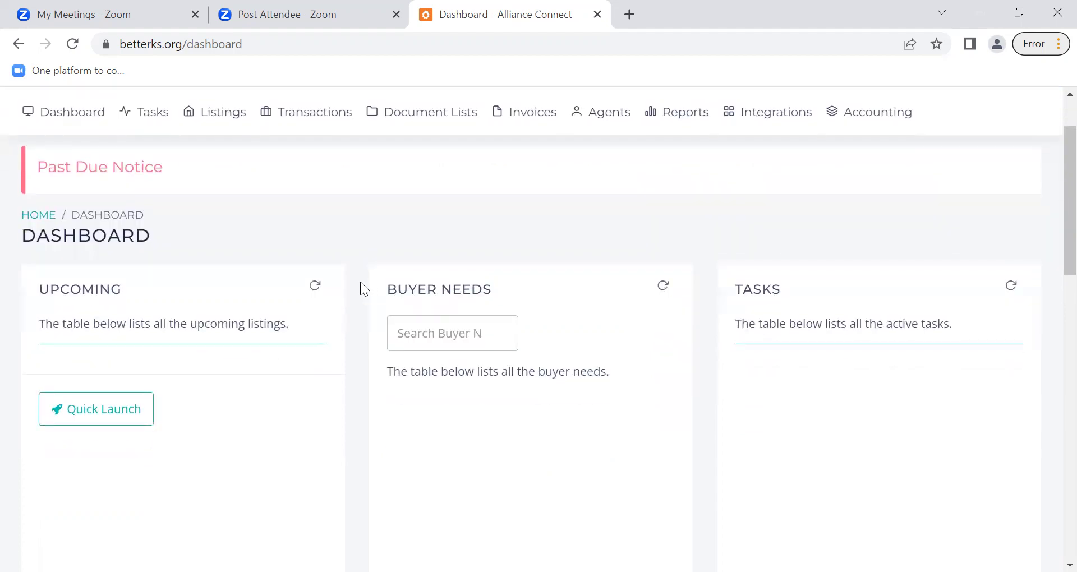
scroll(361, 283, "down", 2)
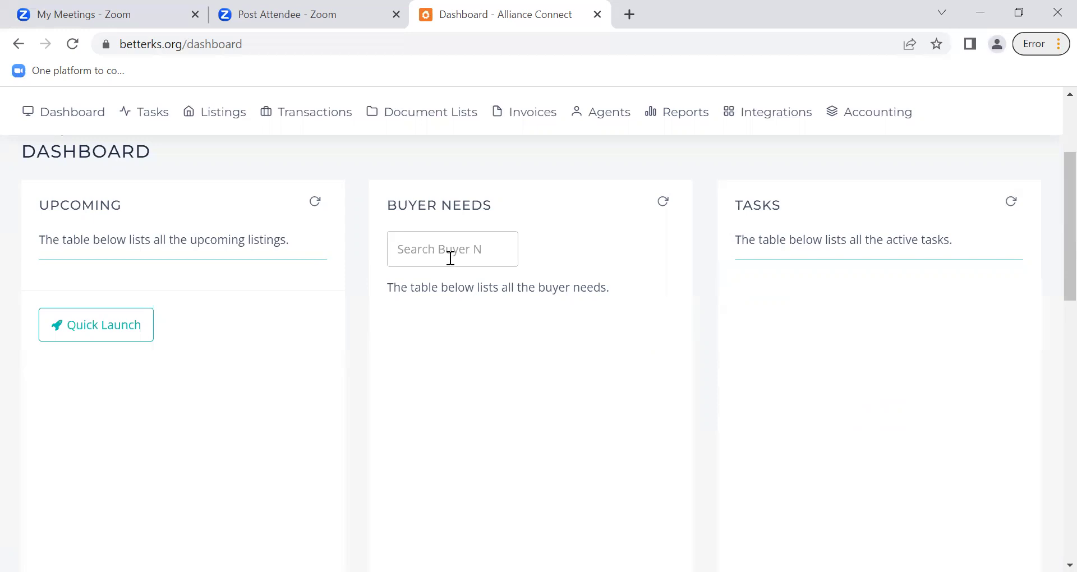
left_click(431, 251)
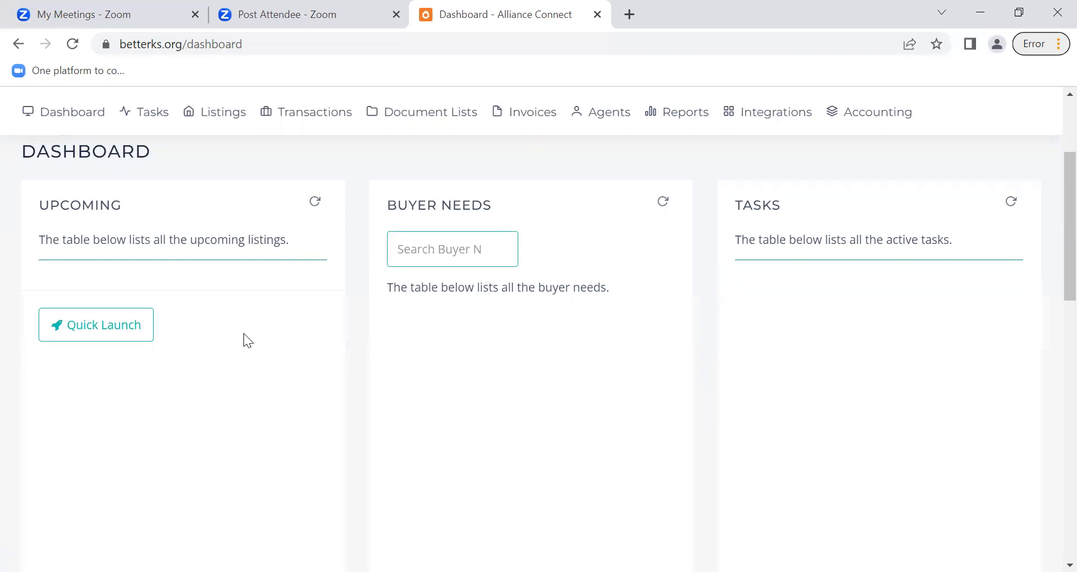
Step: Scroll the dashboard to the Upcoming Events, Links & Documents and Document Lists cards
scroll(243, 333, "down", 5)
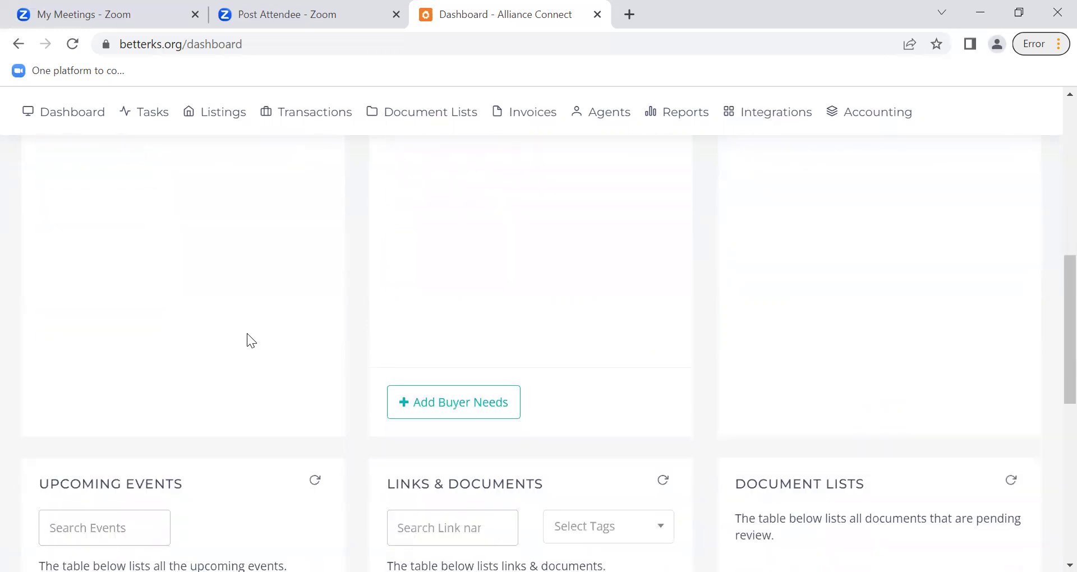
scroll(246, 332, "down", 5)
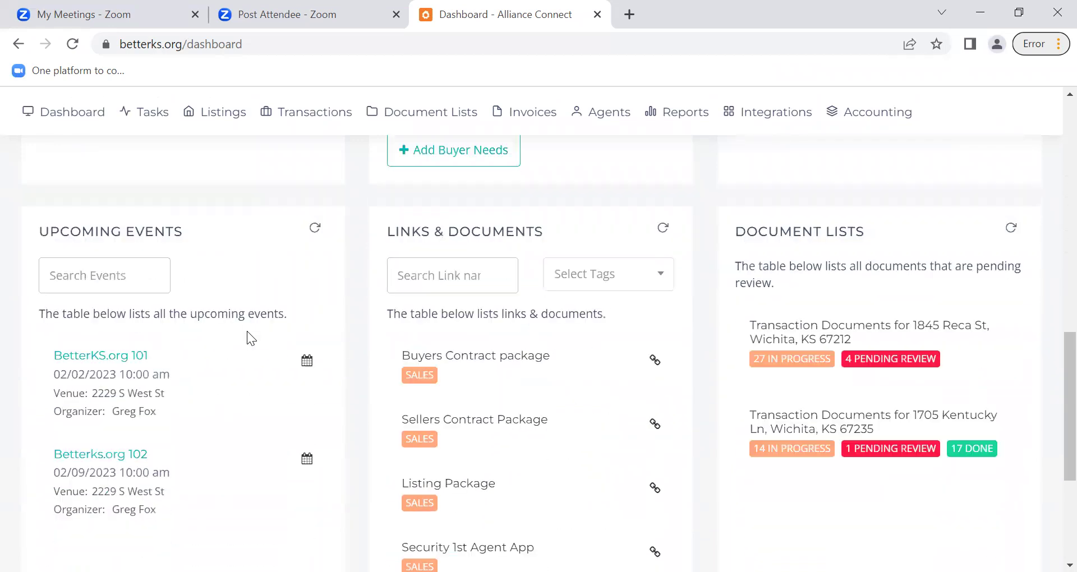
scroll(249, 333, "down", 1)
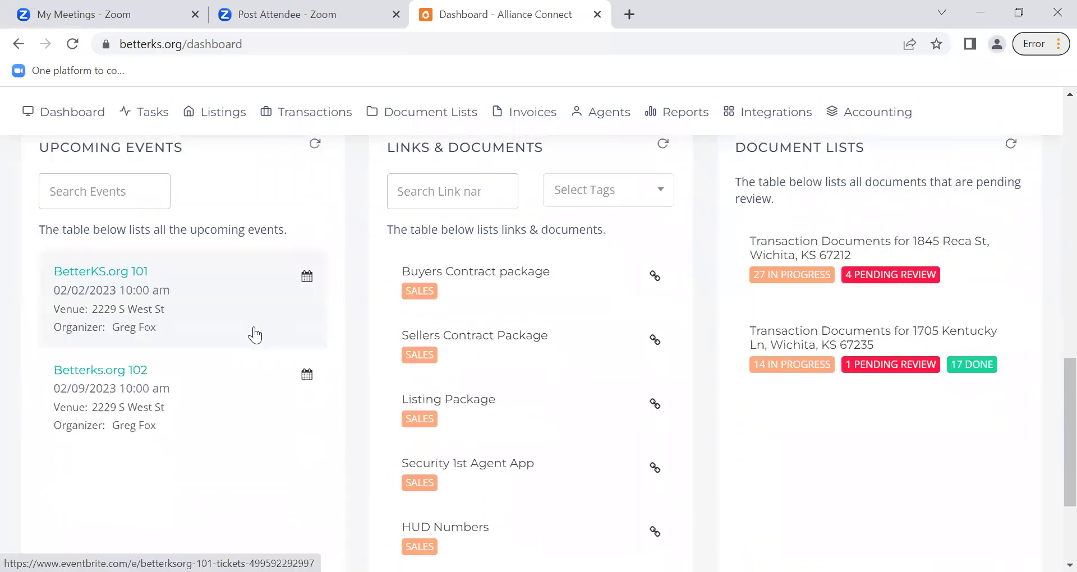
scroll(252, 331, "up", 1)
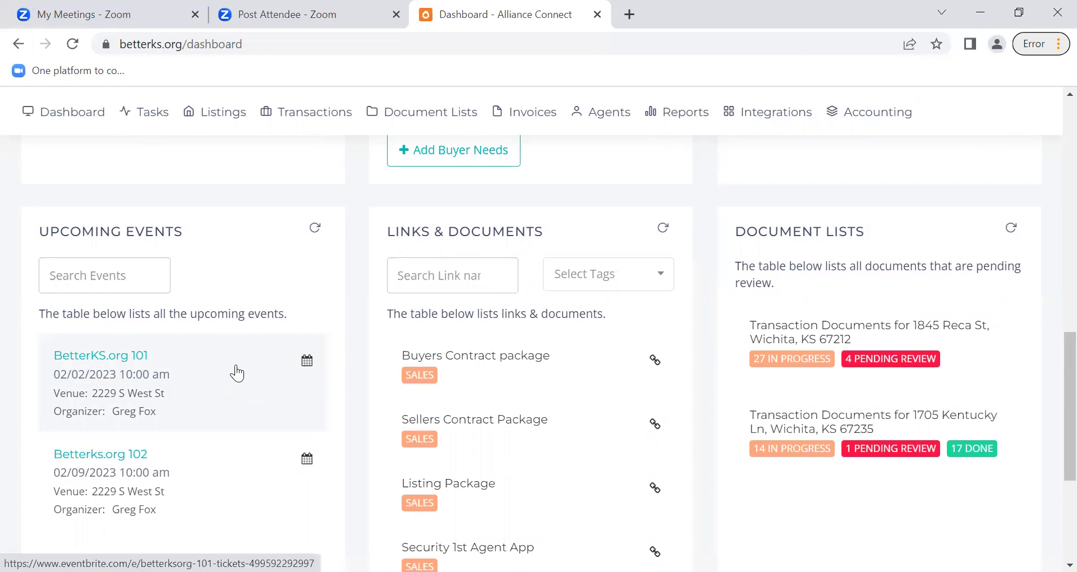
scroll(236, 371, "down", 4)
scroll(237, 371, "up", 1)
scroll(236, 372, "up", 1)
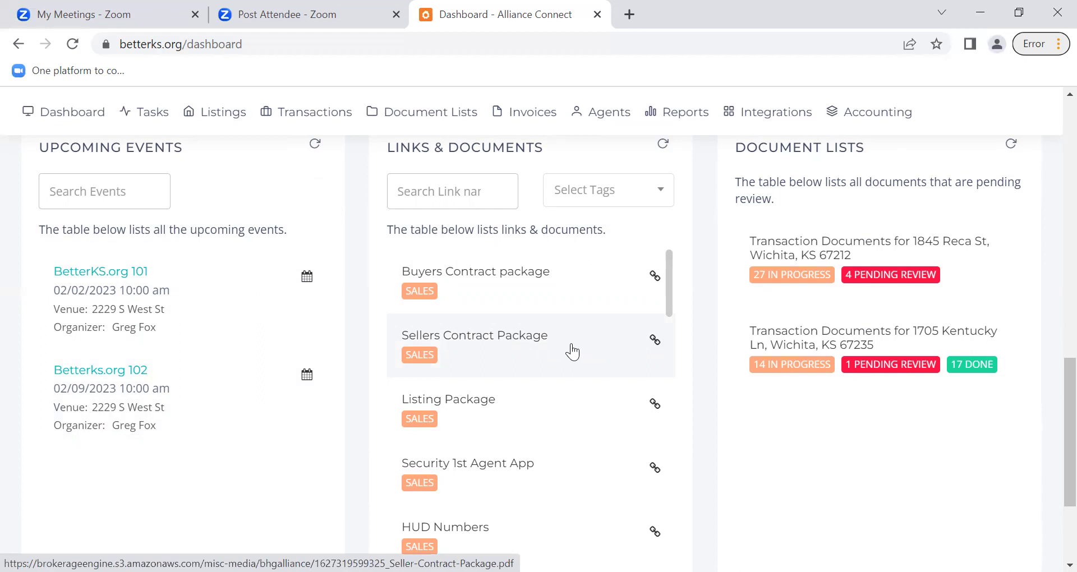
Step: Scroll Links & Documents down to training entries like Printer Set Up, then back to Docs & Links
scroll(570, 359, "down", 4)
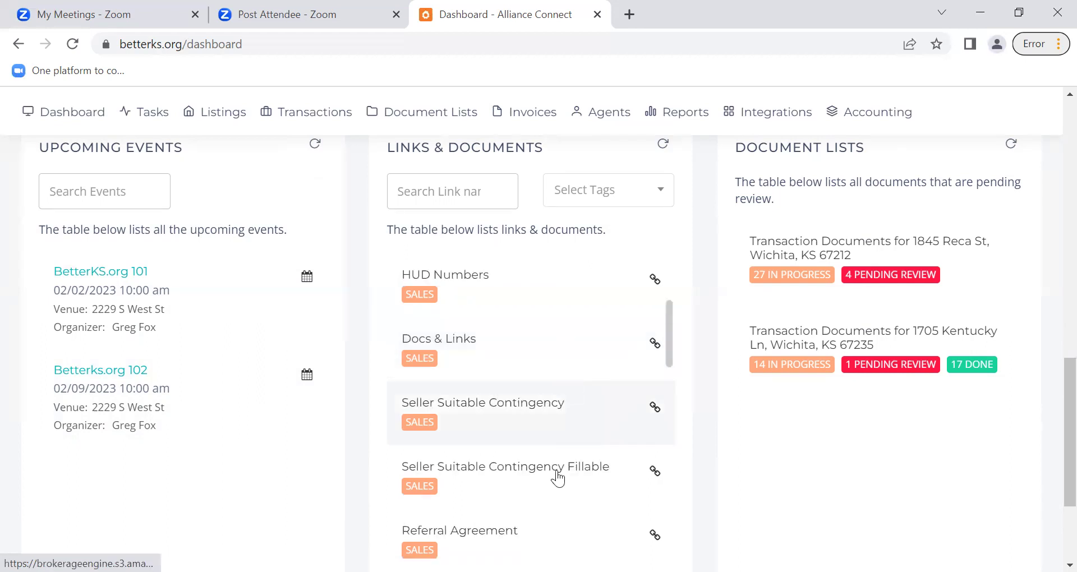
scroll(555, 427, "down", 2)
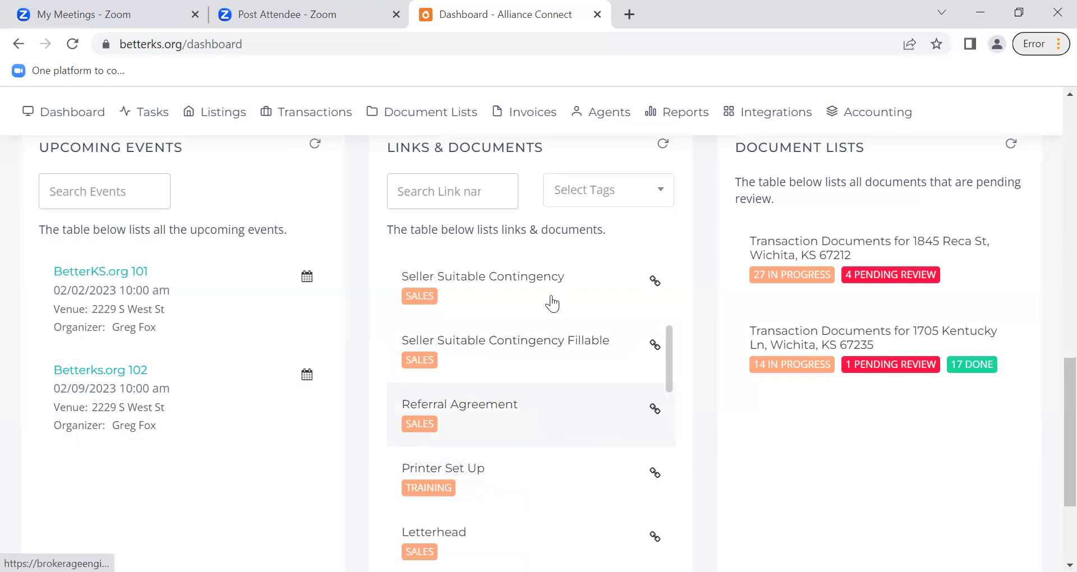
scroll(552, 303, "down", 2)
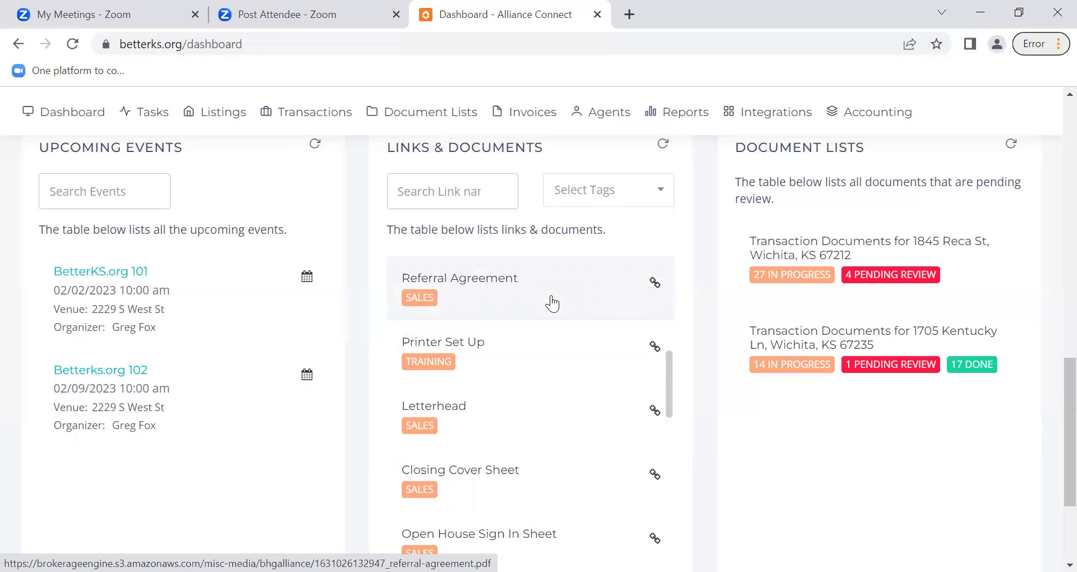
scroll(553, 303, "down", 2)
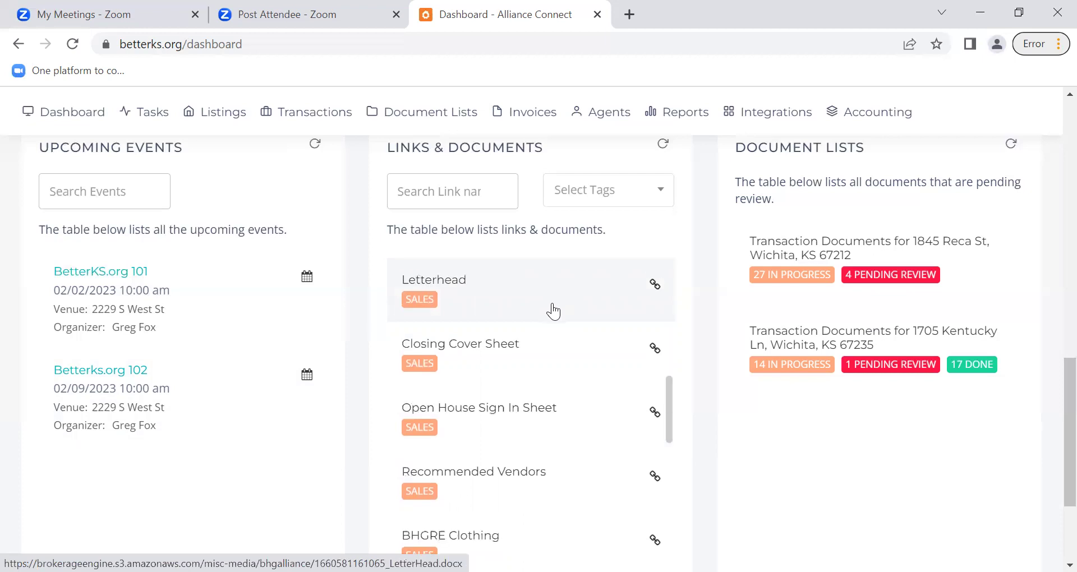
scroll(553, 311, "down", 2)
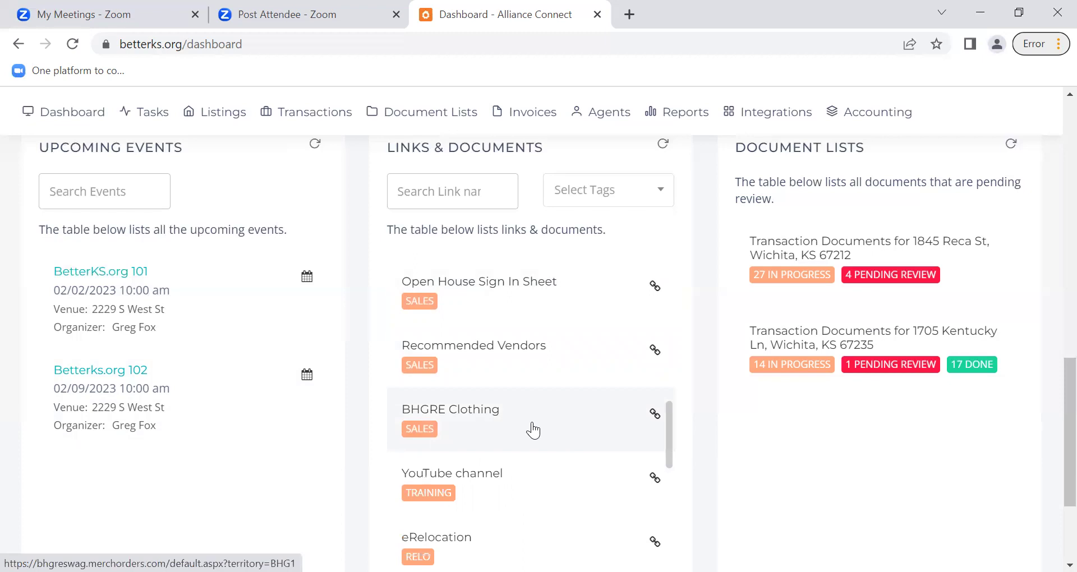
scroll(533, 430, "down", 6)
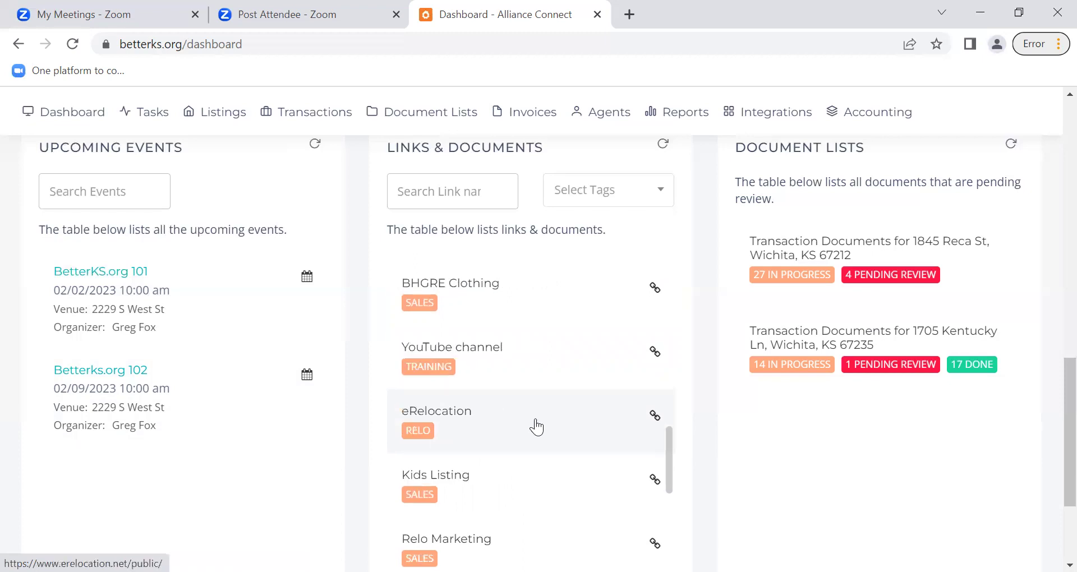
scroll(537, 421, "down", 2)
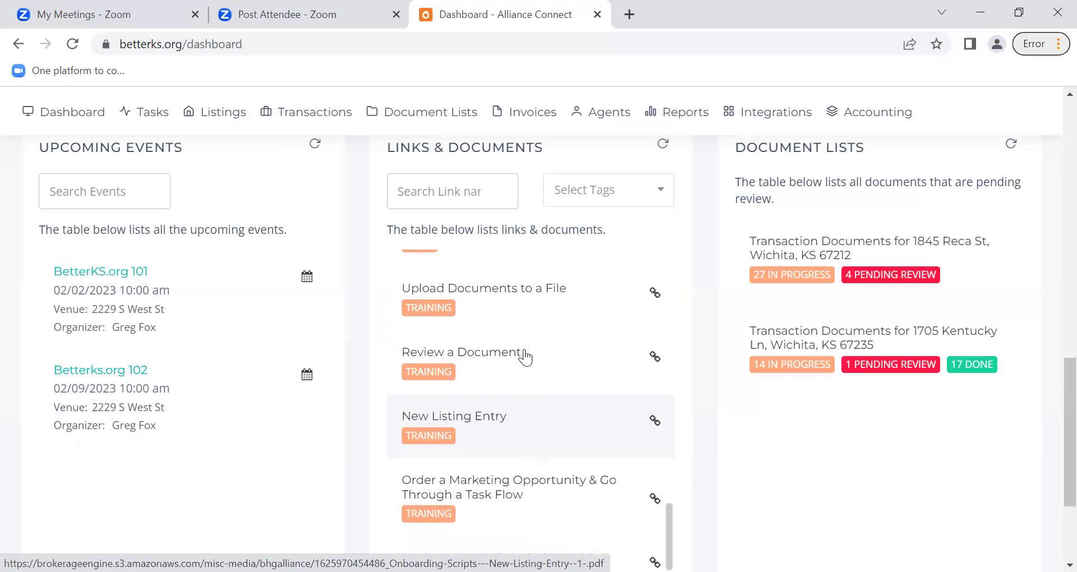
scroll(526, 358, "up", 2)
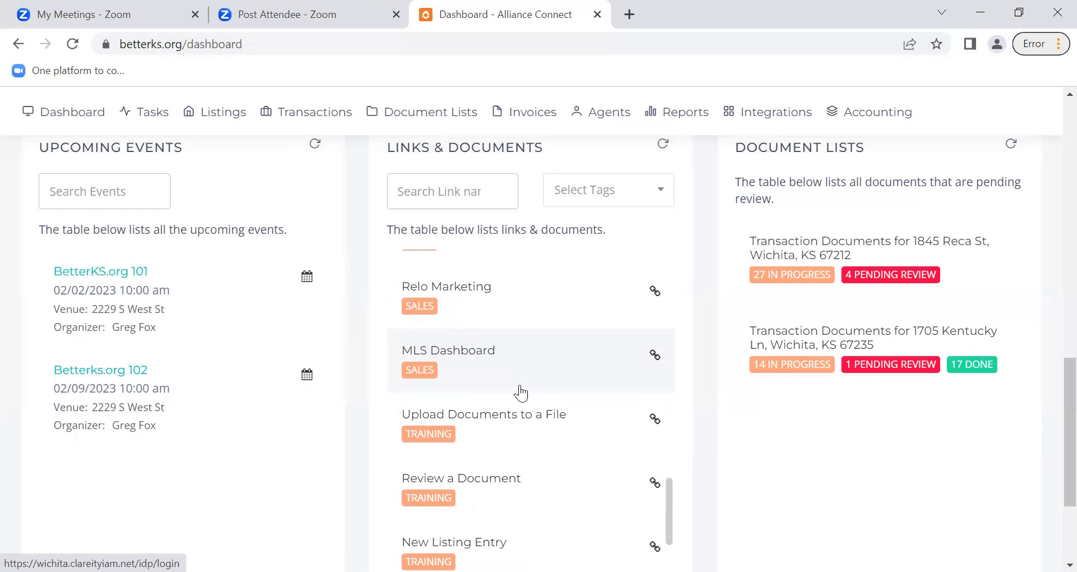
scroll(520, 393, "down", 2)
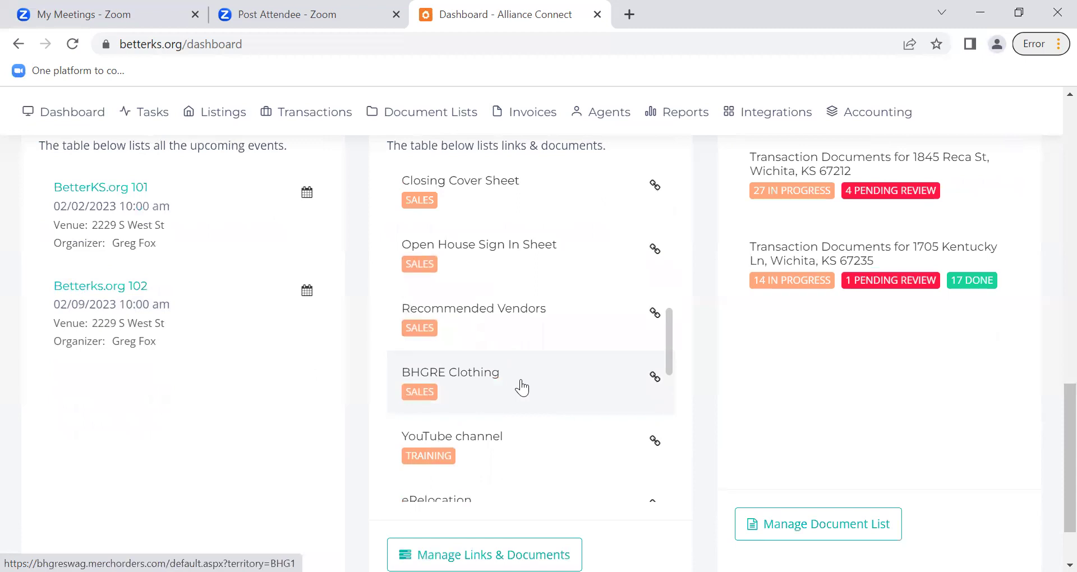
scroll(522, 387, "up", 2)
scroll(522, 387, "up", 2)
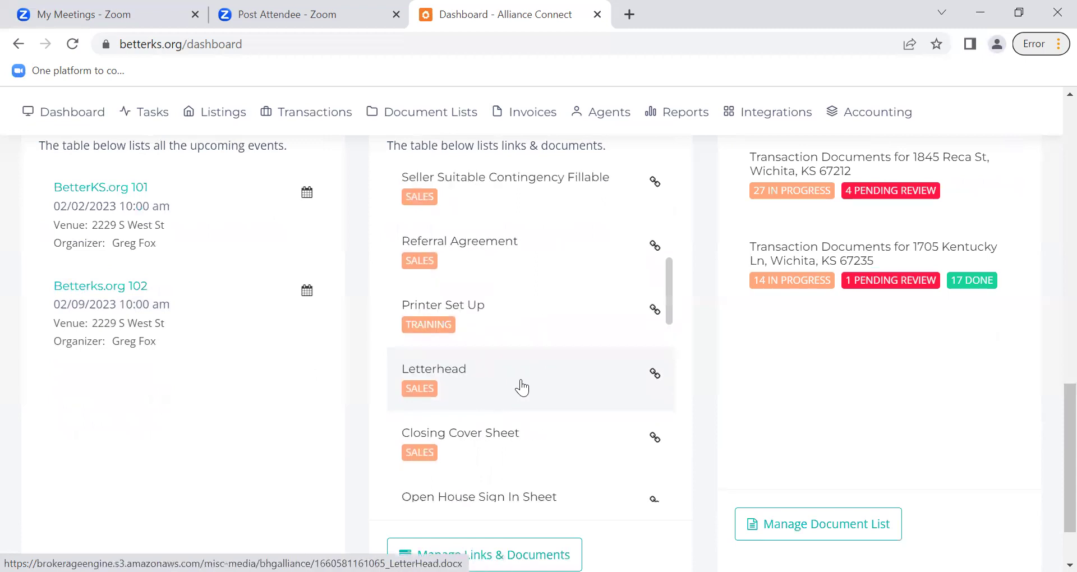
scroll(504, 195, "up", 2)
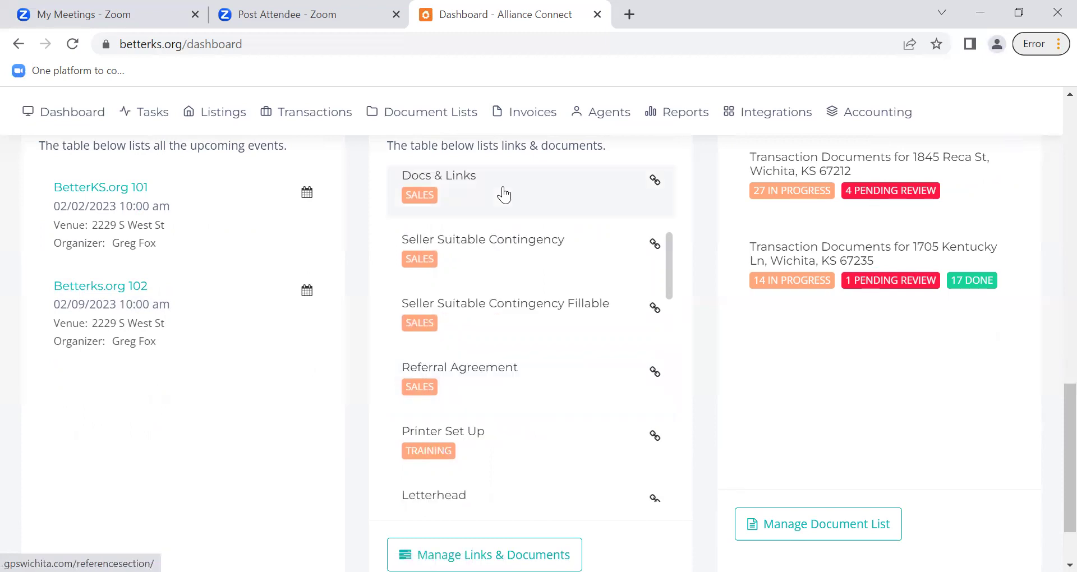
Step: Open Docs & Links, go to its Links page, expand BHGRE ALLIANCE, then close that tab
left_click(503, 194)
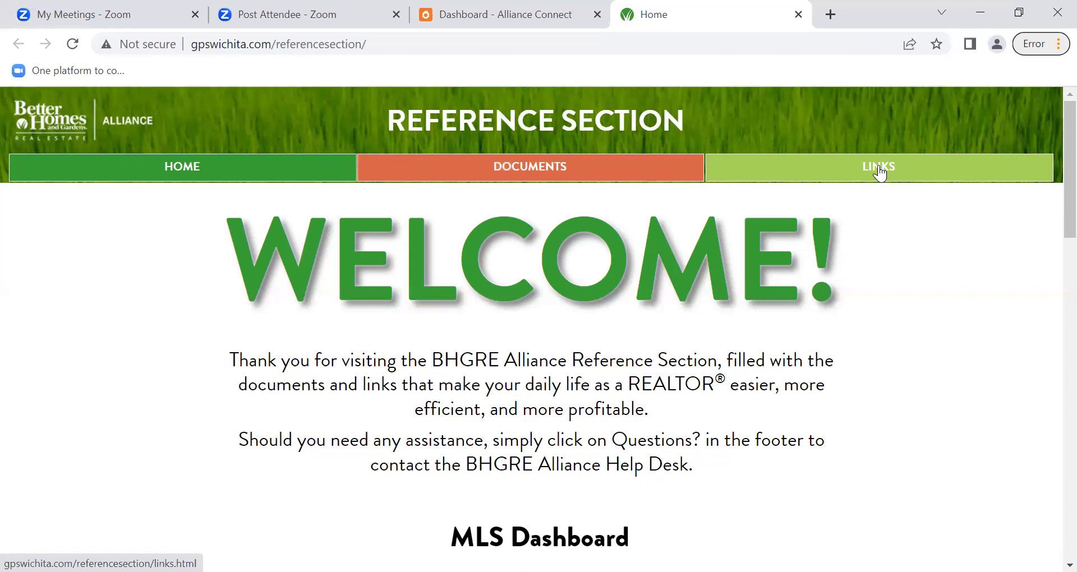
left_click(878, 167)
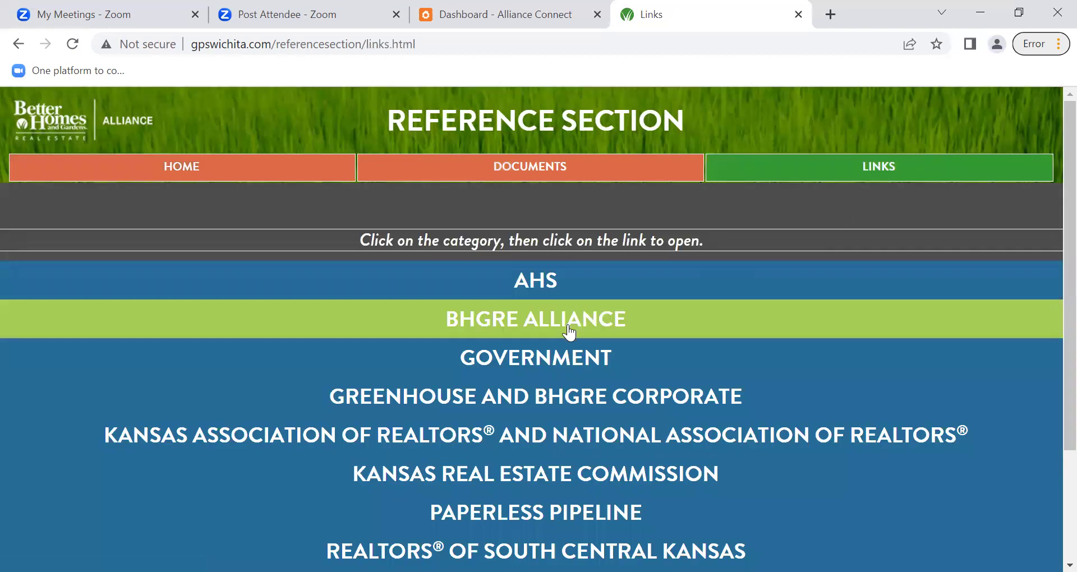
left_click(569, 325)
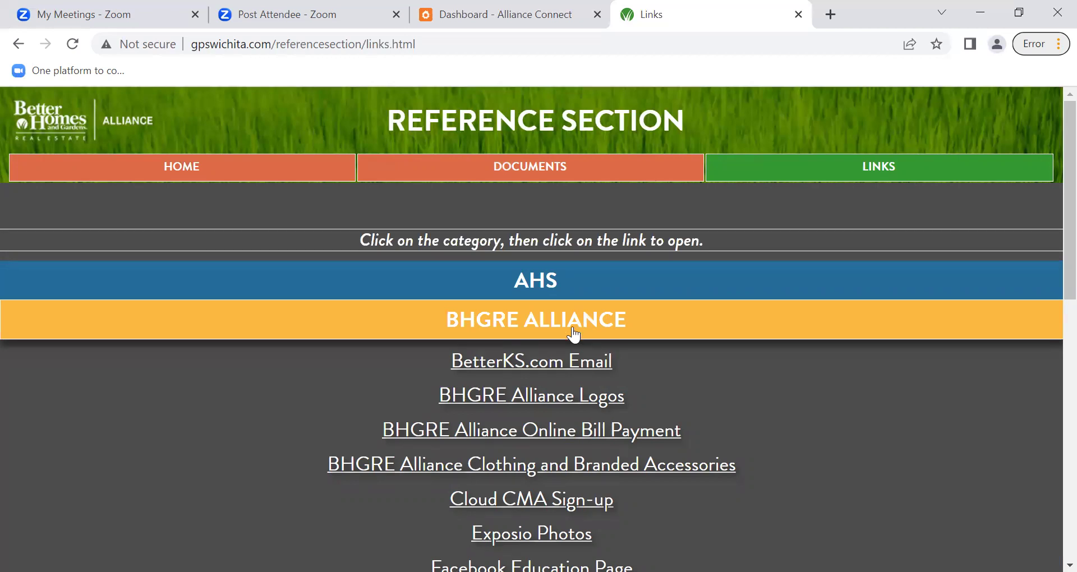
left_click(798, 15)
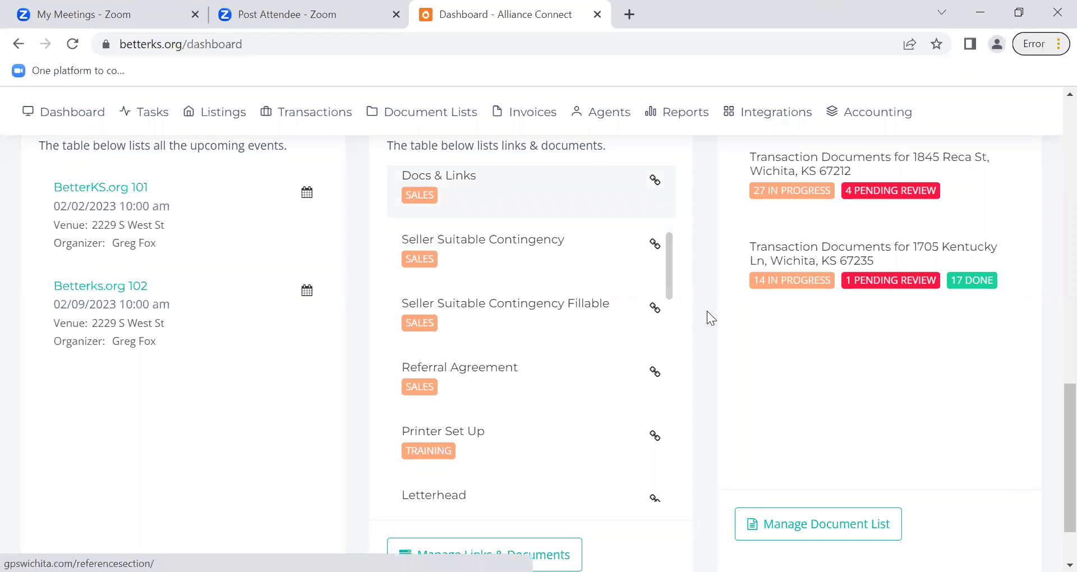
Step: Scroll the Links & Documents panel to the Docs & Links row and open it
scroll(731, 311, "up", 3)
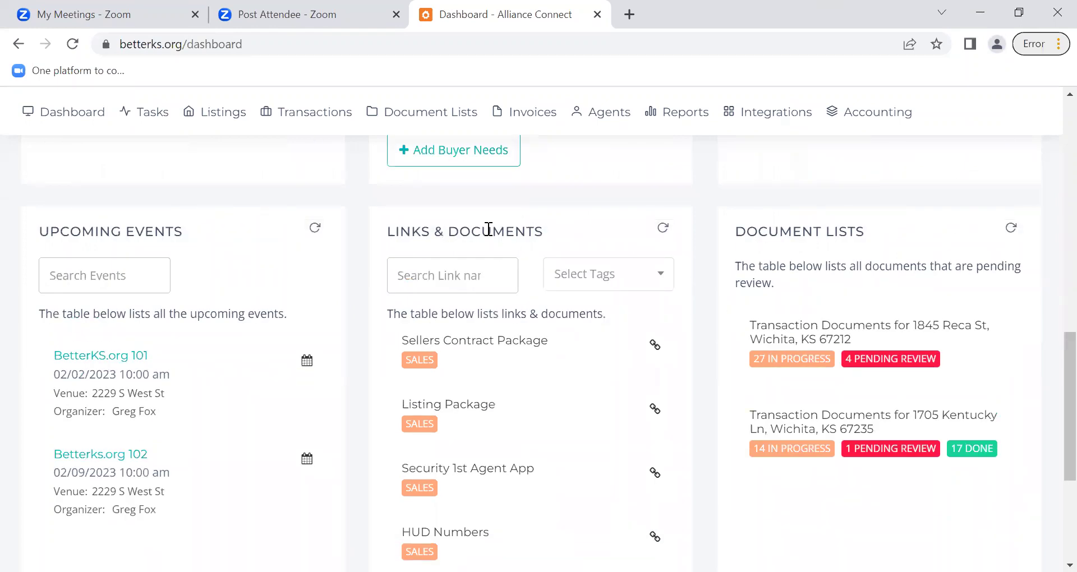
scroll(492, 229, "down", 3)
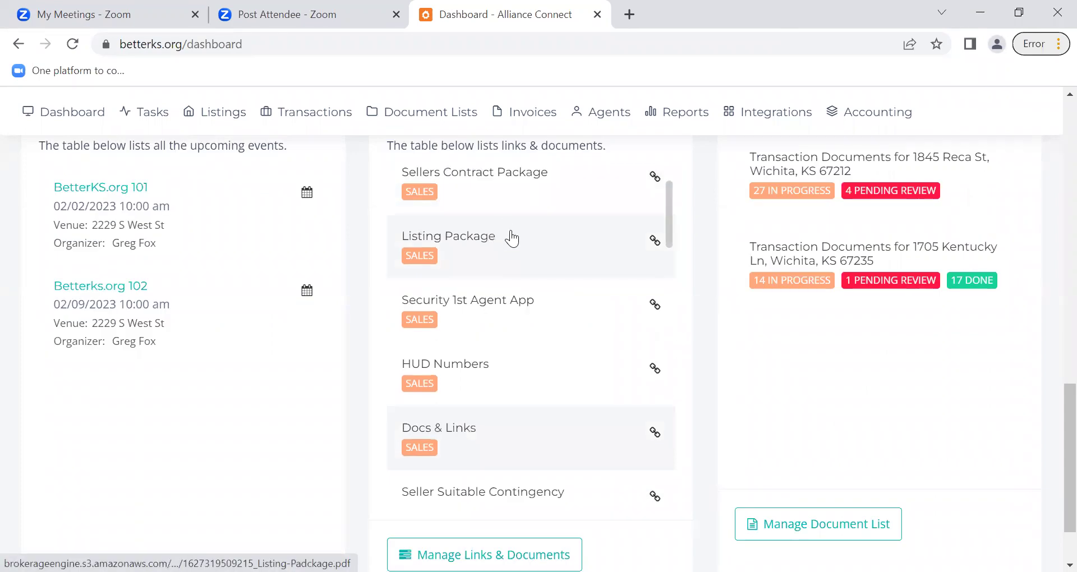
scroll(511, 252, "down", 2)
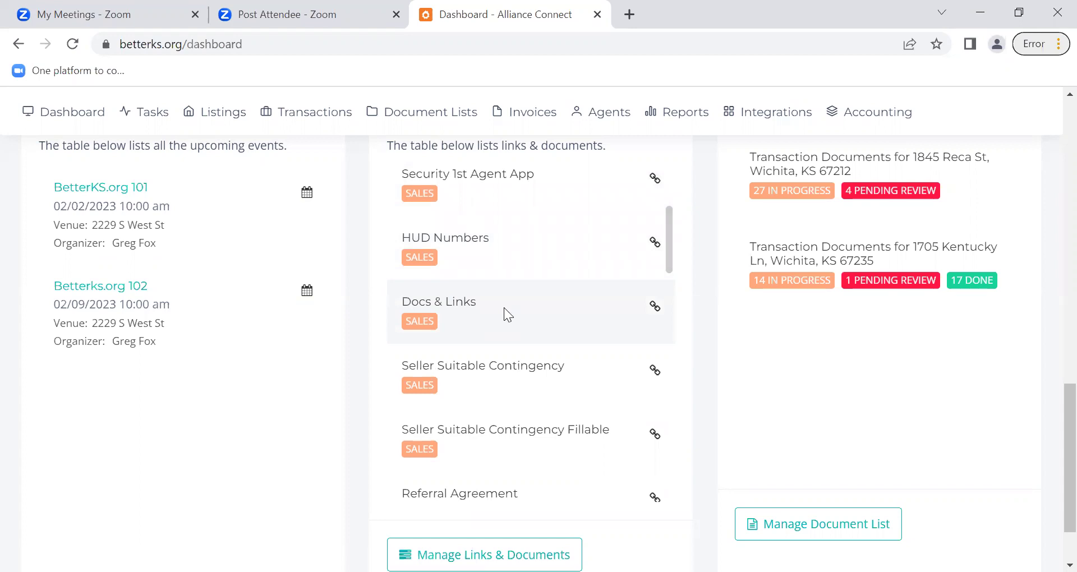
left_click(504, 314)
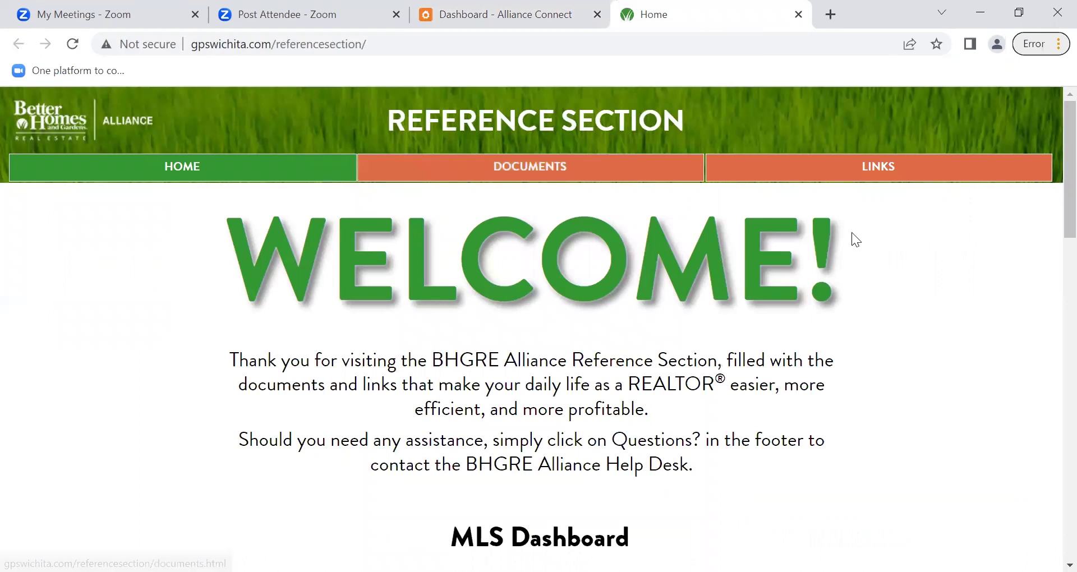
Step: Go from the Reference Section welcome page to its LINKS page
left_click(876, 169)
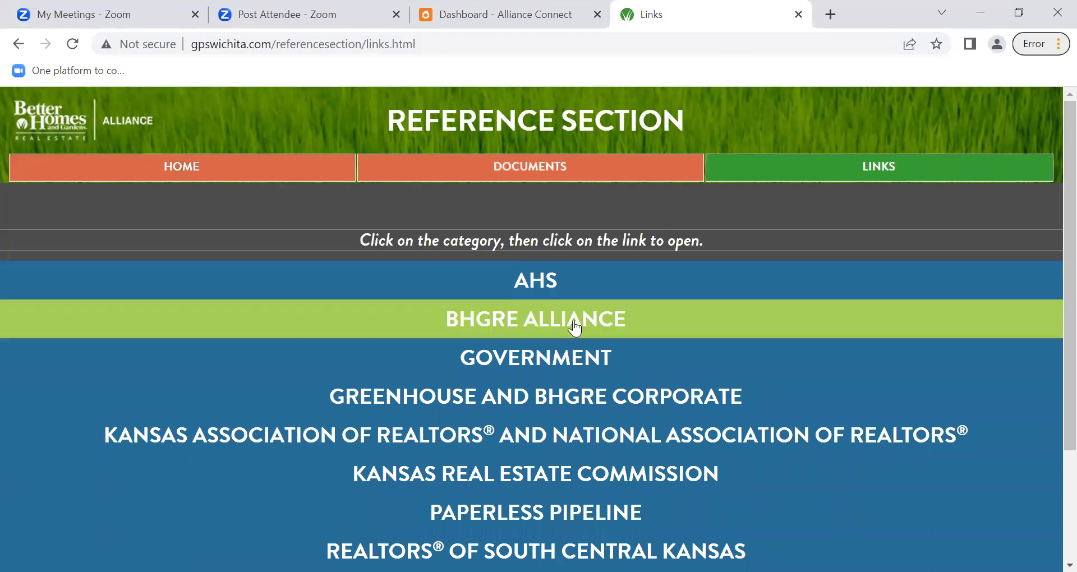
Step: Expand the BHGRE ALLIANCE category and open the BHGRE Alliance Logos link
left_click(574, 327)
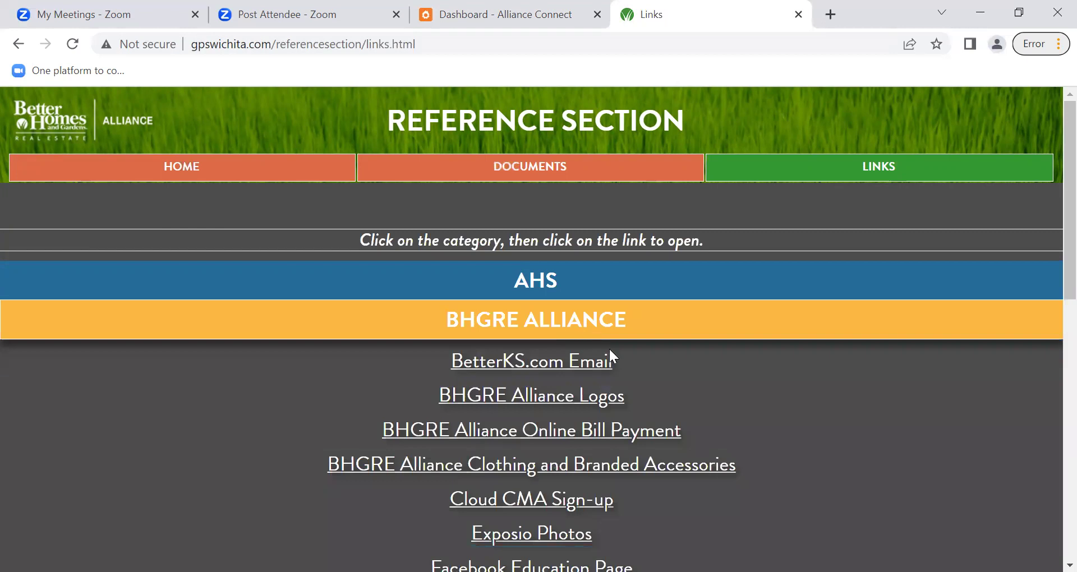
scroll(651, 374, "down", 1)
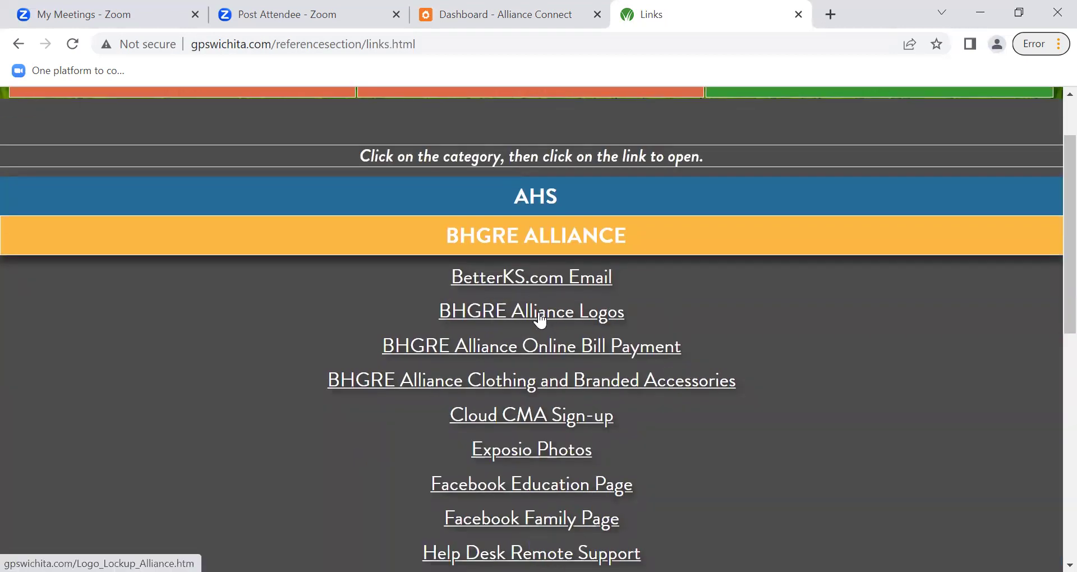
left_click(540, 318)
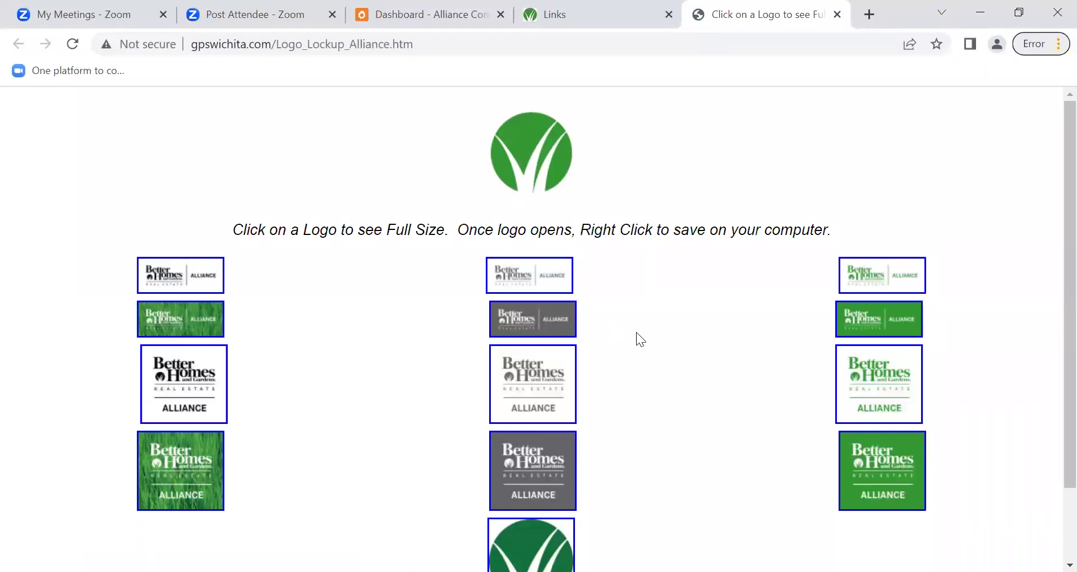
Step: Look over the logo collection, then close the logos tab and the Links tab
scroll(637, 334, "down", 2)
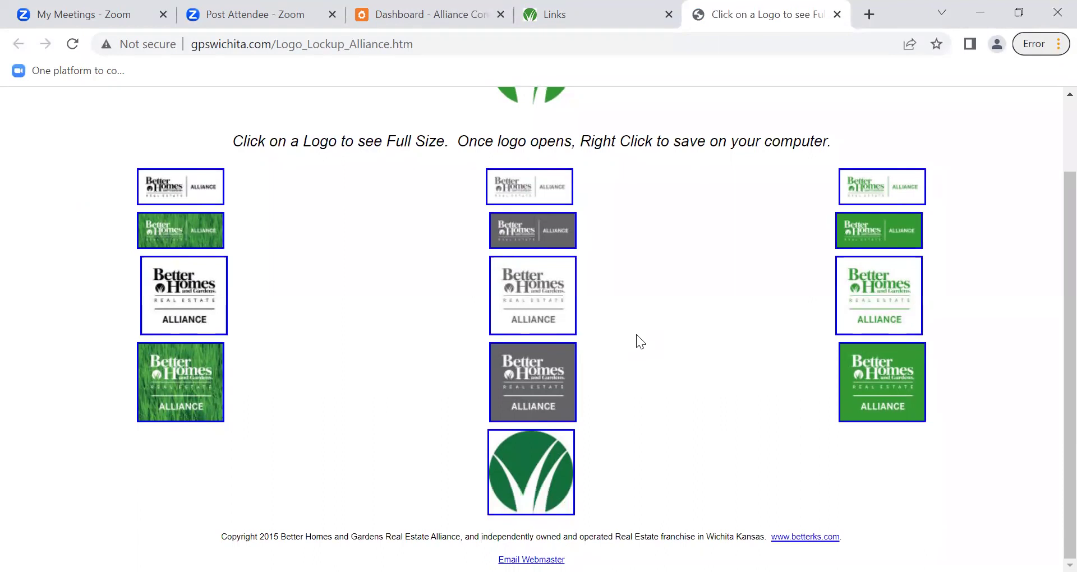
scroll(637, 334, "up", 2)
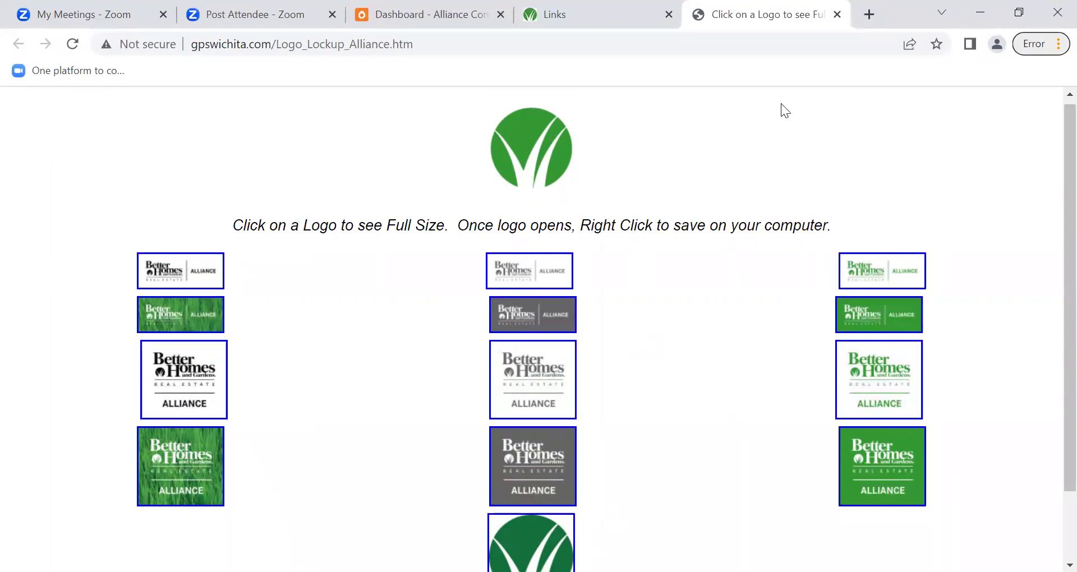
left_click(838, 15)
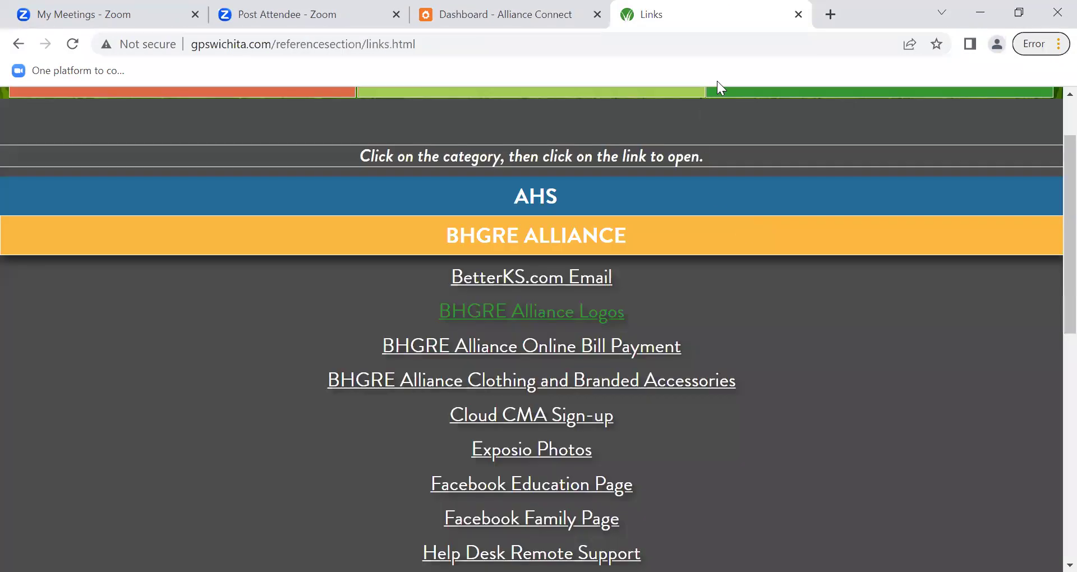
left_click(799, 15)
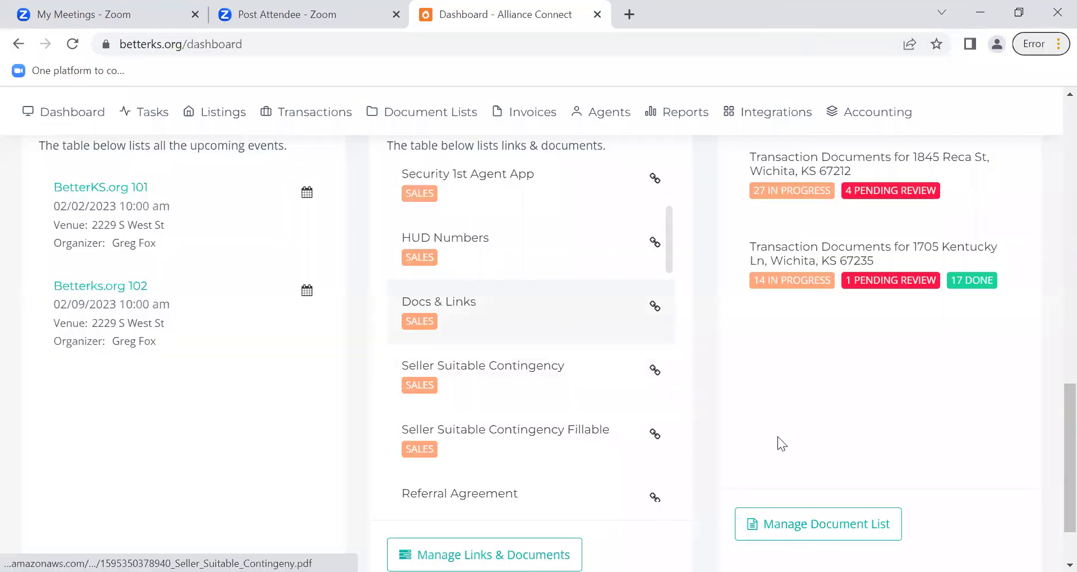
Step: Choose Edit Profile from the user name dropdown in the header
scroll(673, 441, "up", 10)
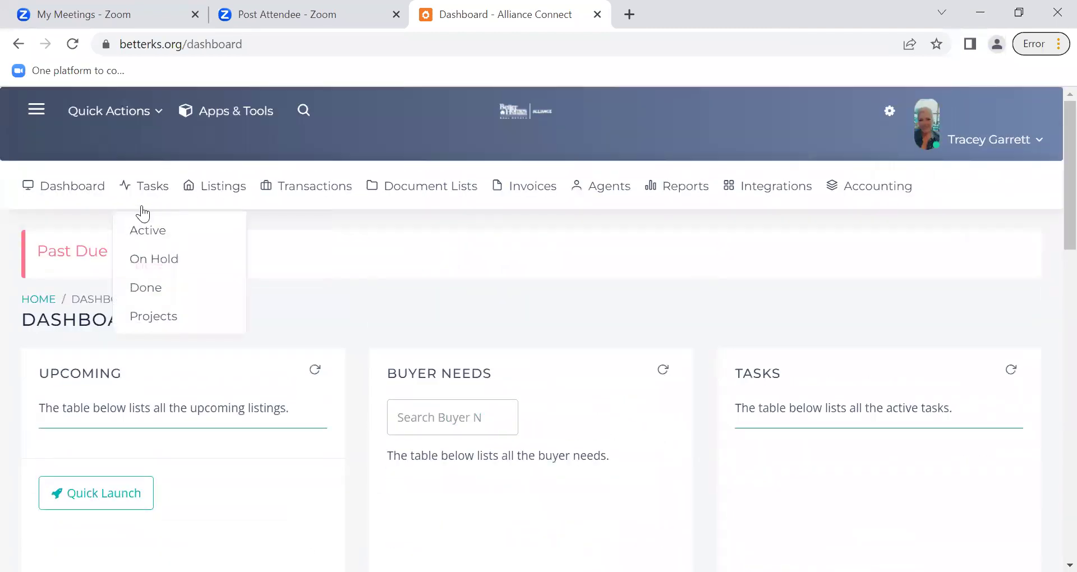
mouse_move(273, 258)
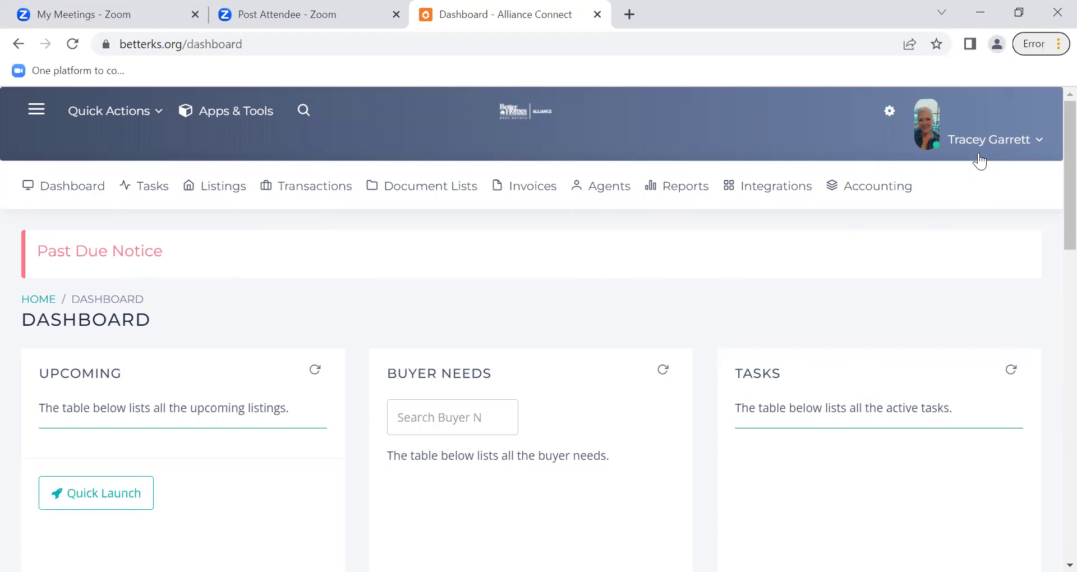
left_click(1038, 143)
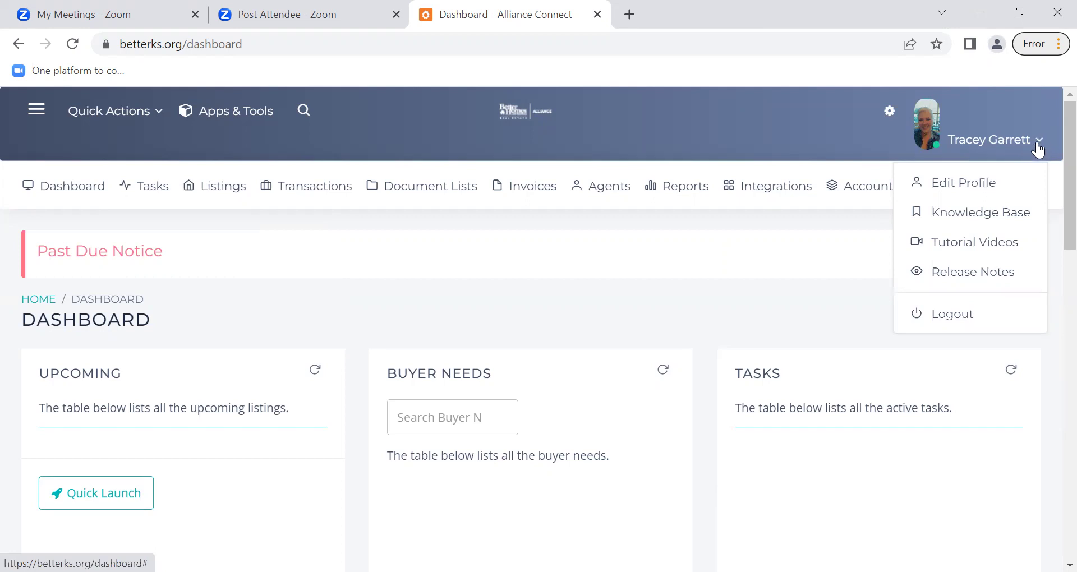
left_click(728, 228)
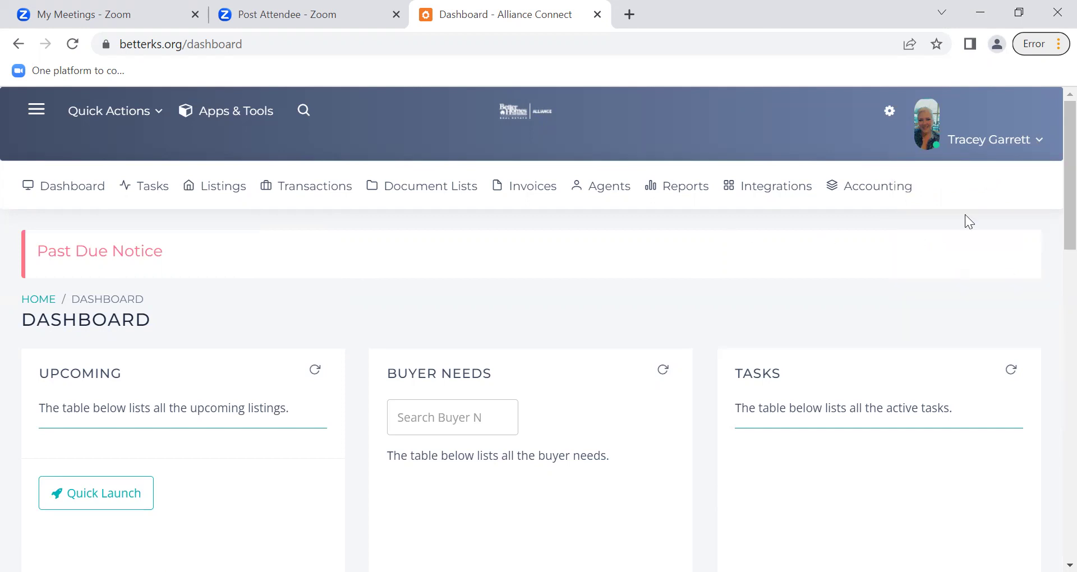
left_click(1039, 142)
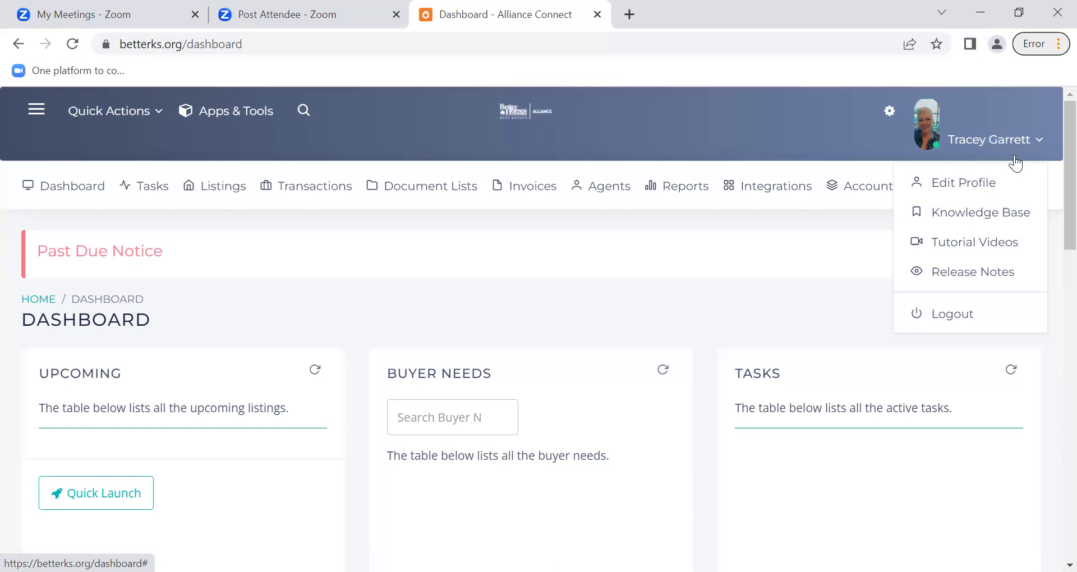
left_click(976, 187)
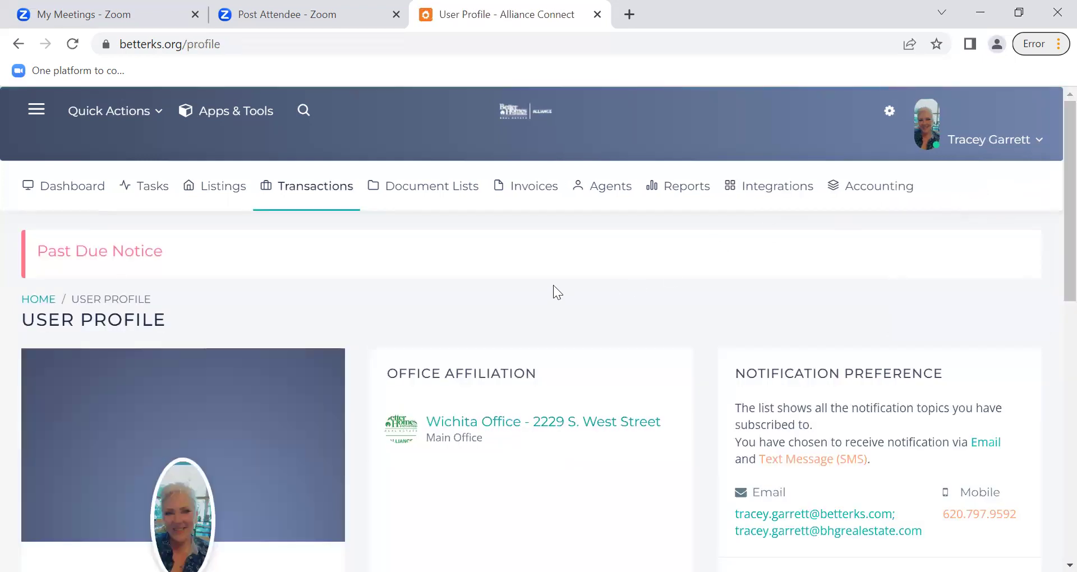
Step: Scroll the User Profile page and click Edit Detail under the profile card
scroll(544, 258, "down", 3)
scroll(555, 275, "down", 1)
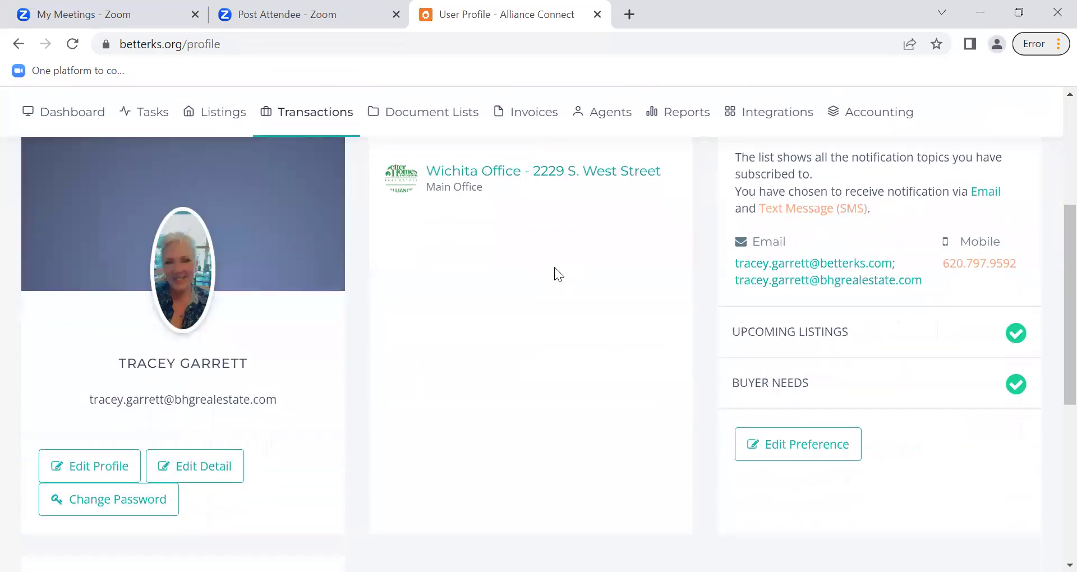
scroll(555, 267, "up", 1)
scroll(553, 269, "down", 2)
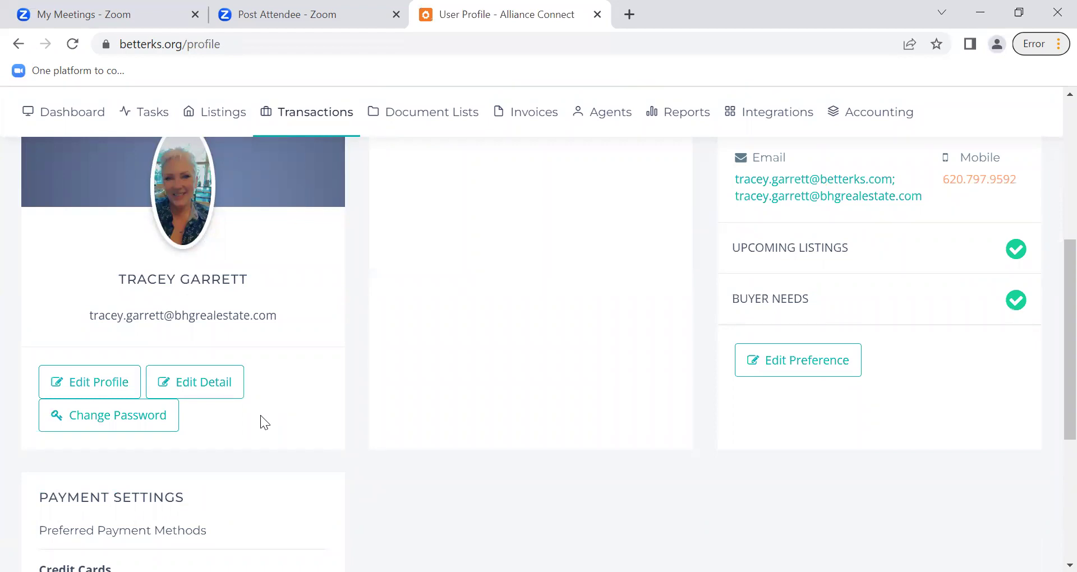
left_click(211, 381)
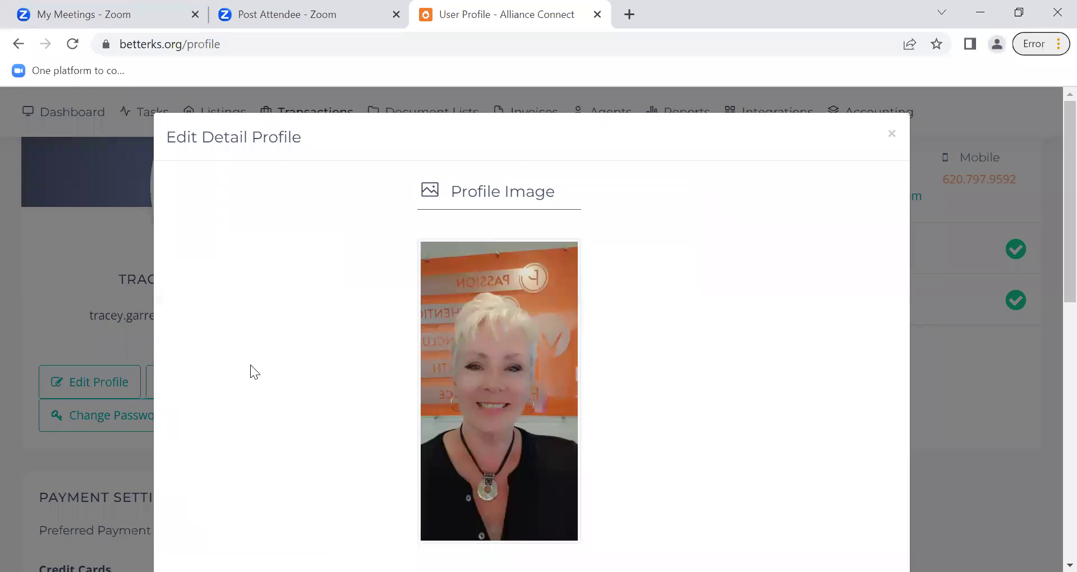
Step: Start choosing a new profile image, then abandon the file selection
scroll(251, 366, "down", 3)
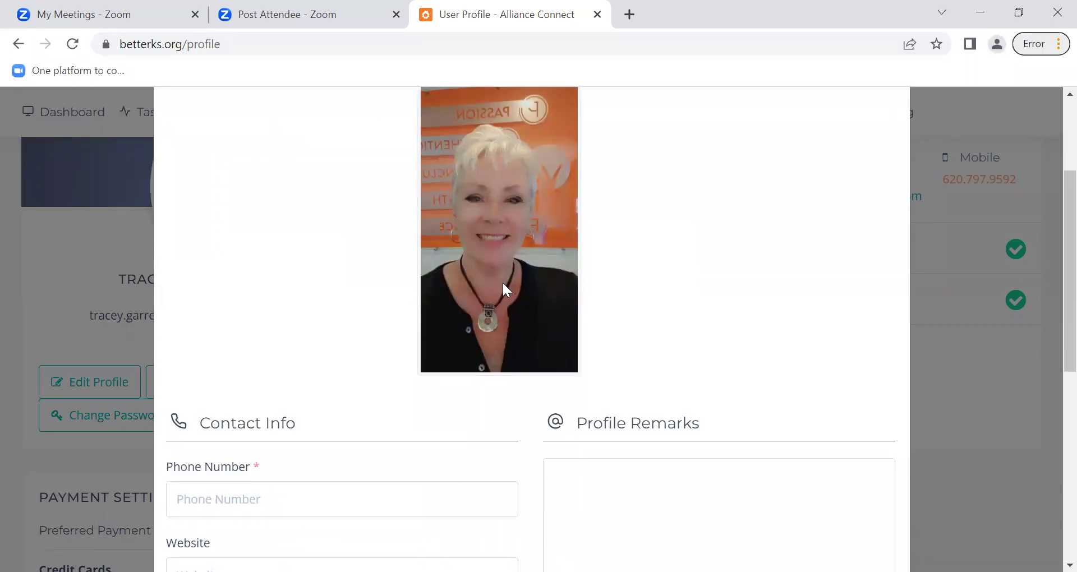
left_click(503, 284)
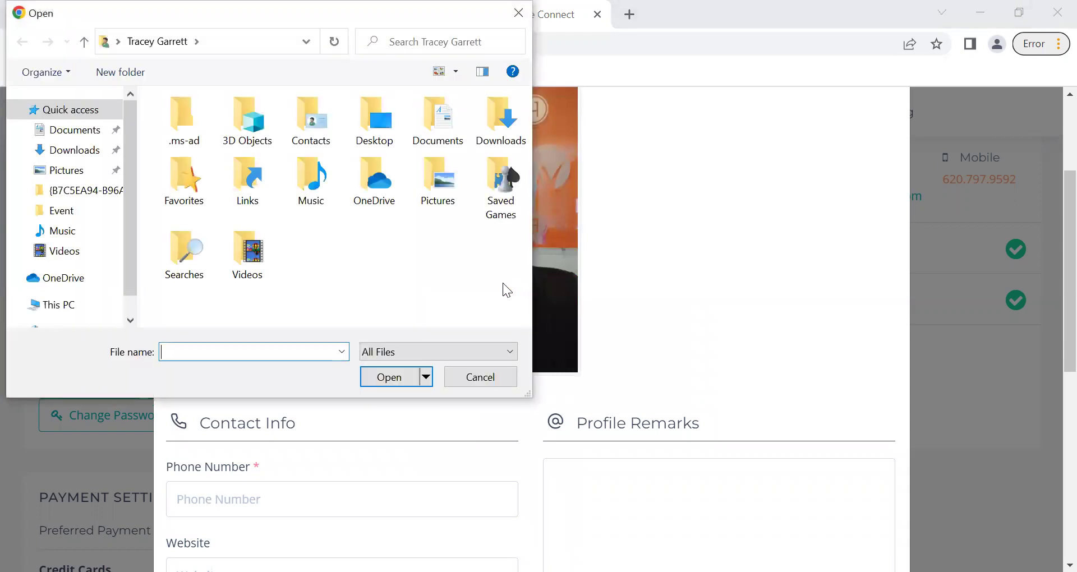
left_click(481, 379)
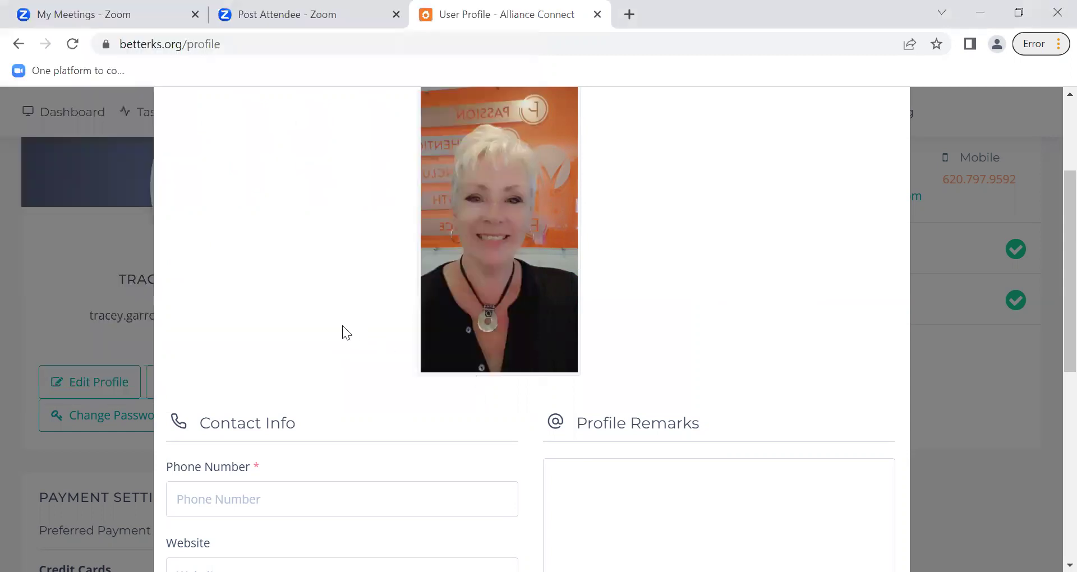
Step: Review the Profile Remarks and Social Info fields, then cancel the Edit Detail form unsaved
scroll(341, 331, "down", 3)
scroll(341, 332, "down", 2)
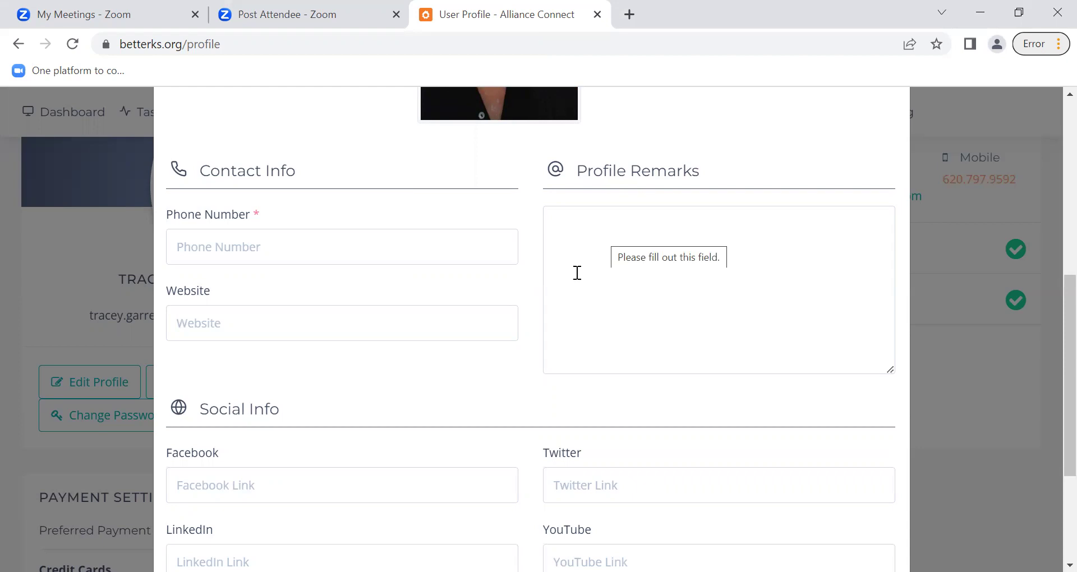
scroll(541, 287, "down", 3)
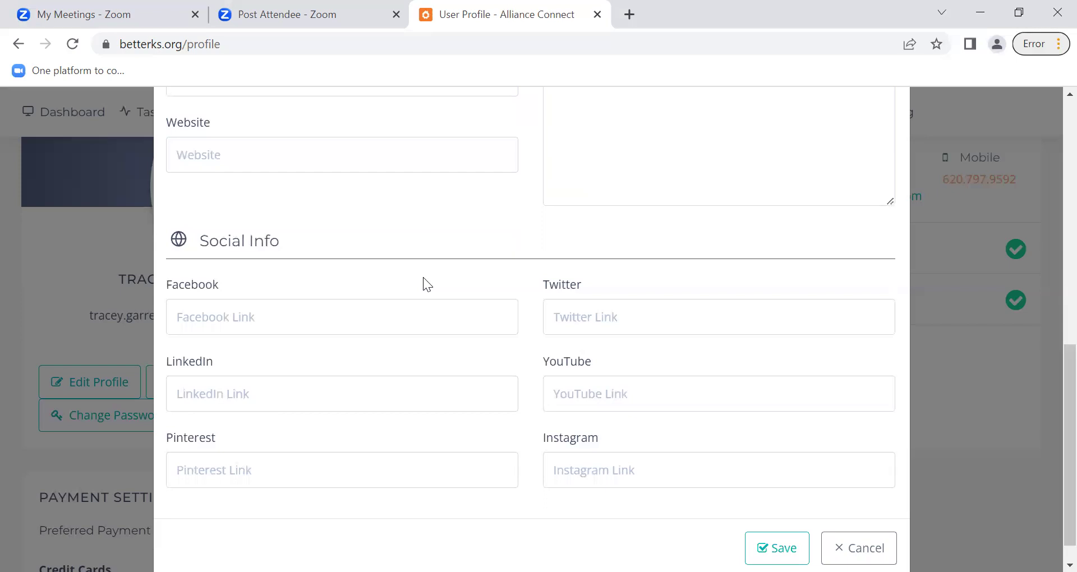
scroll(423, 277, "down", 1)
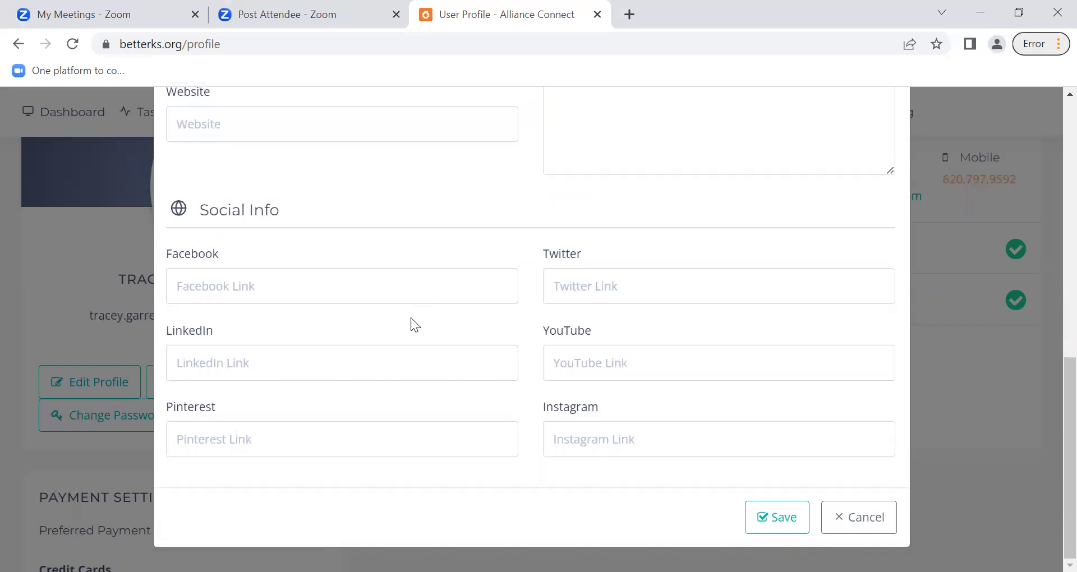
scroll(413, 328, "up", 6)
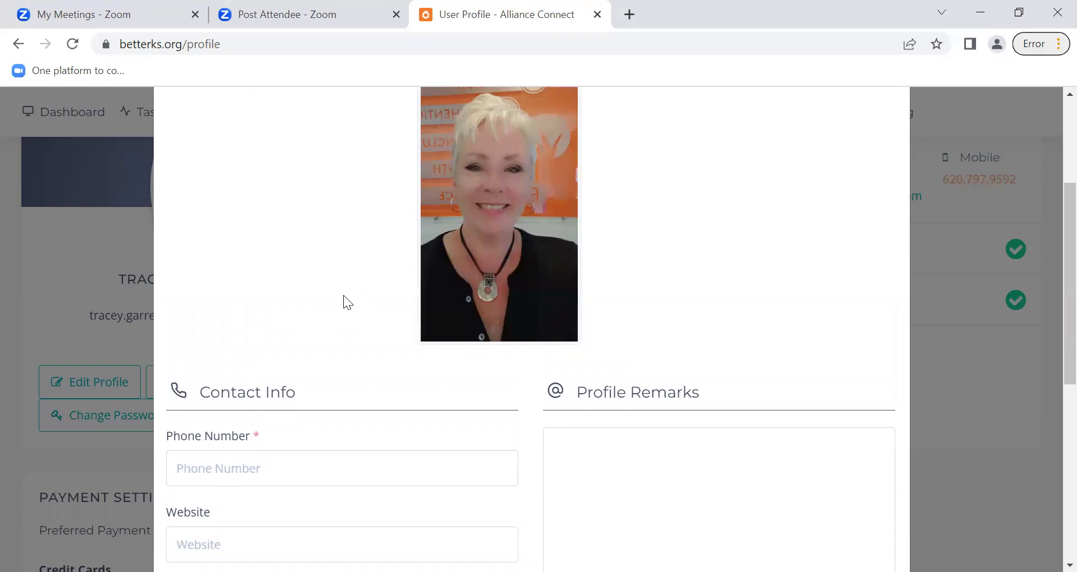
scroll(343, 295, "down", 3)
left_click(581, 289)
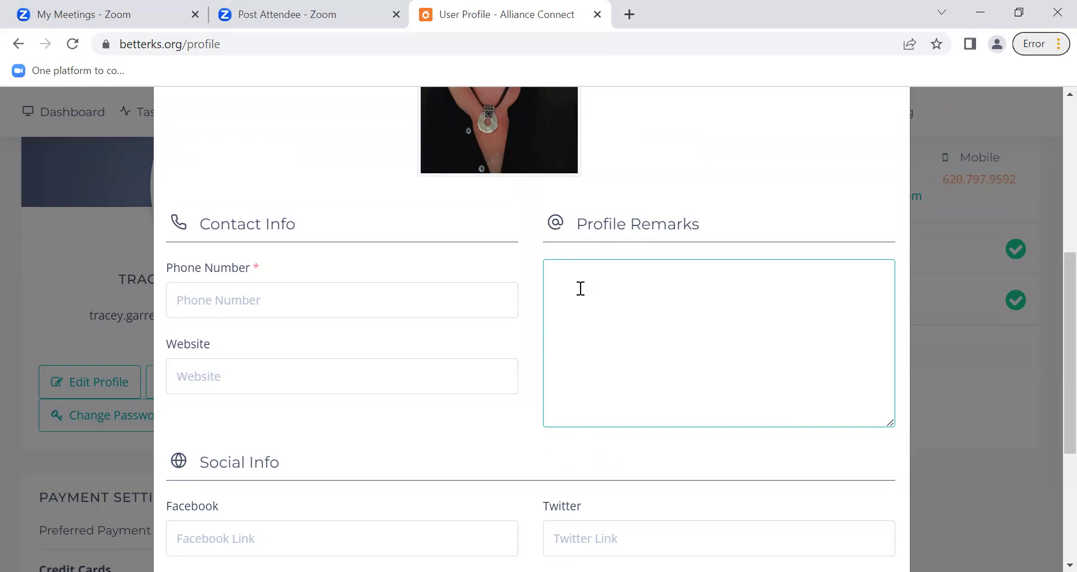
scroll(581, 288, "down", 5)
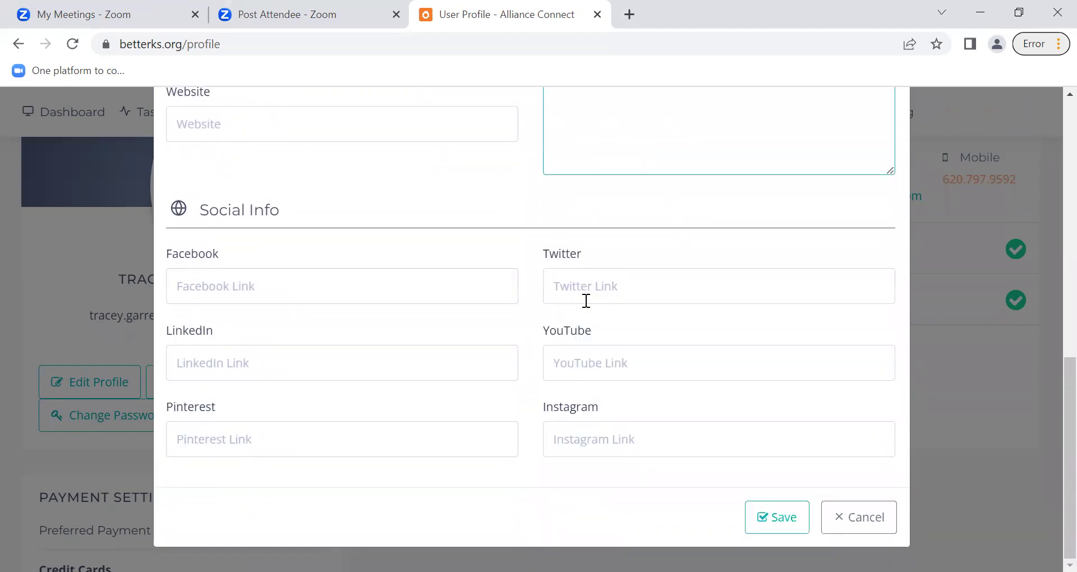
scroll(530, 397, "up", 10)
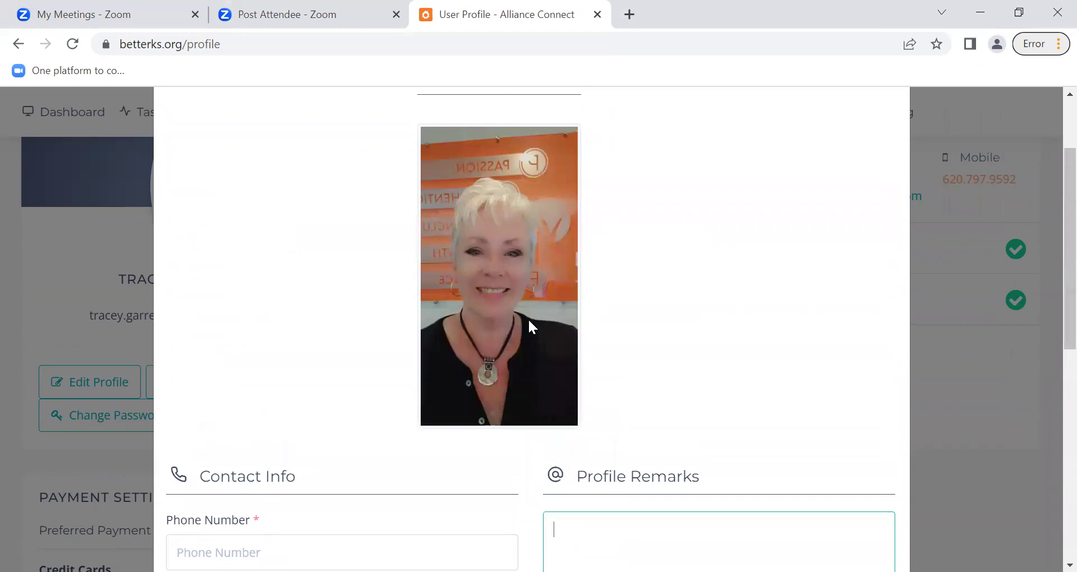
scroll(530, 336, "down", 5)
scroll(532, 337, "down", 5)
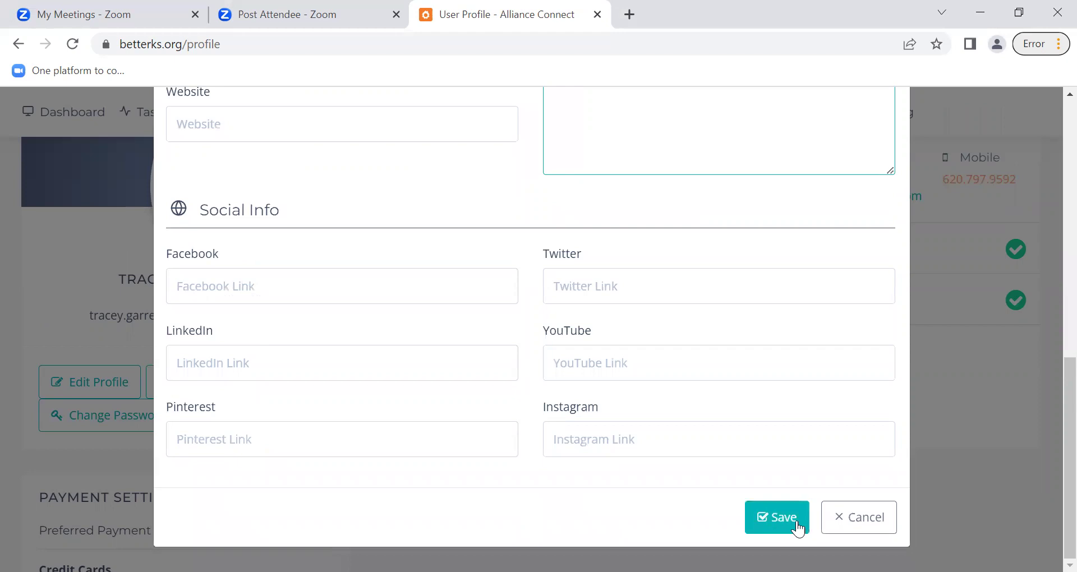
left_click(864, 524)
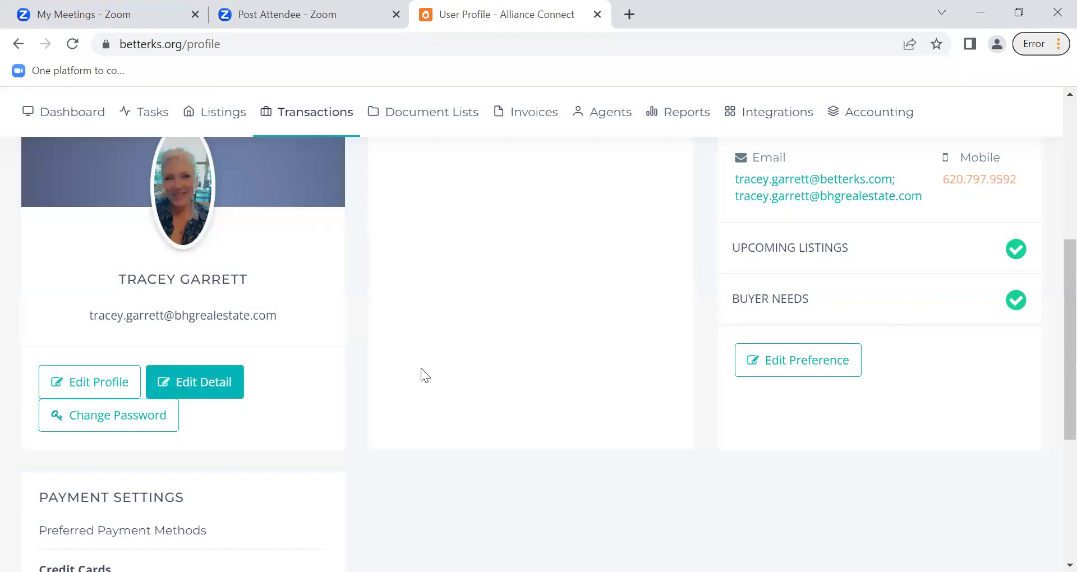
left_click(88, 381)
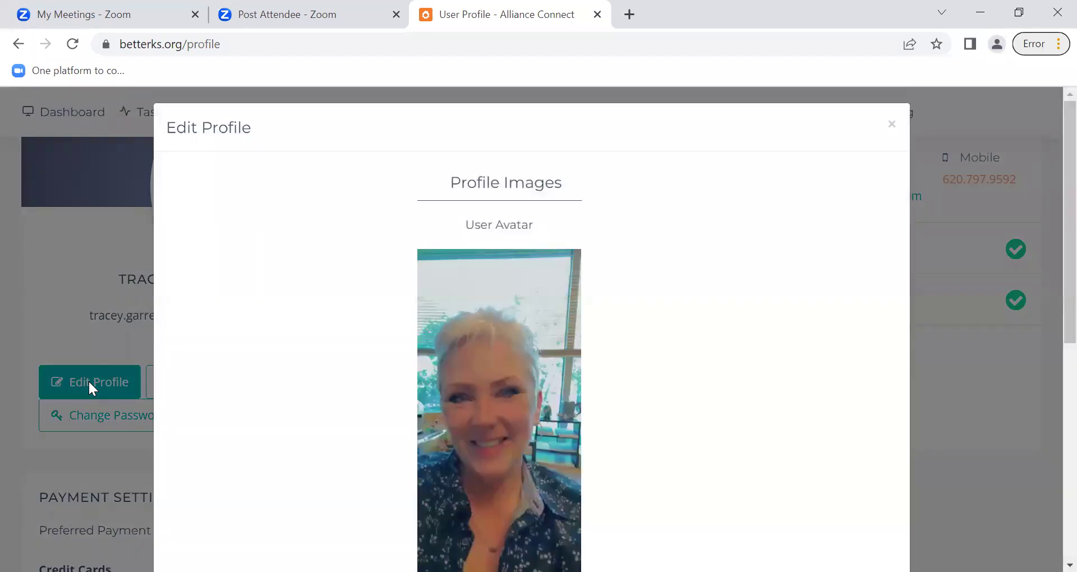
scroll(266, 348, "down", 3)
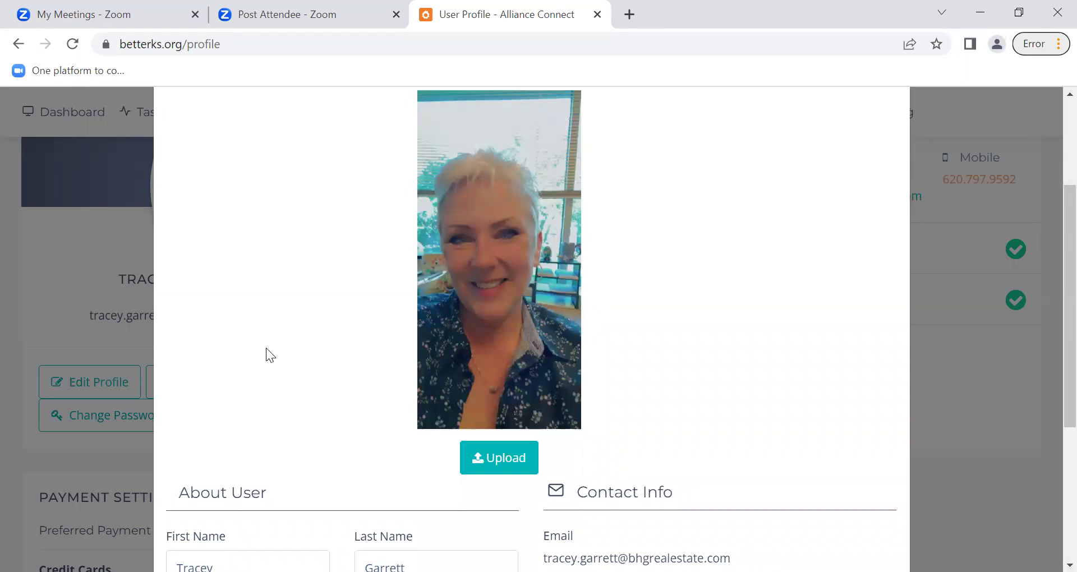
scroll(267, 349, "down", 2)
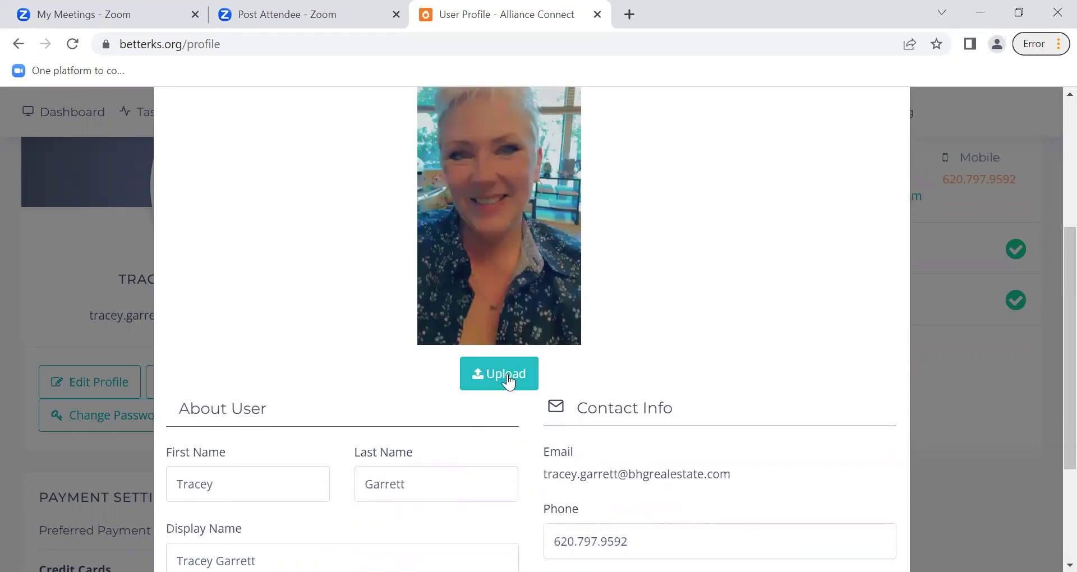
scroll(308, 319, "down", 3)
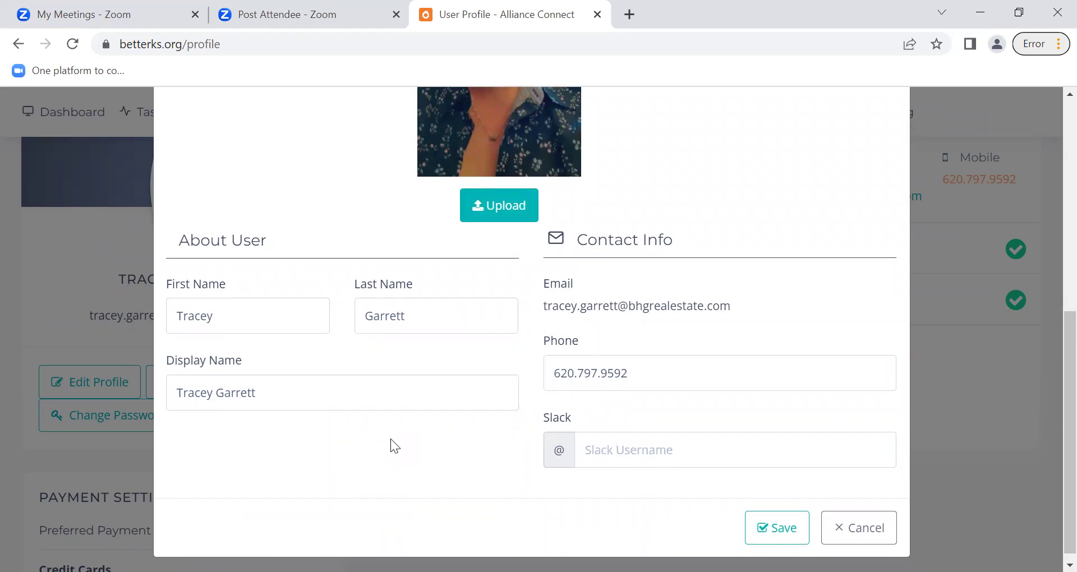
scroll(391, 439, "up", 6)
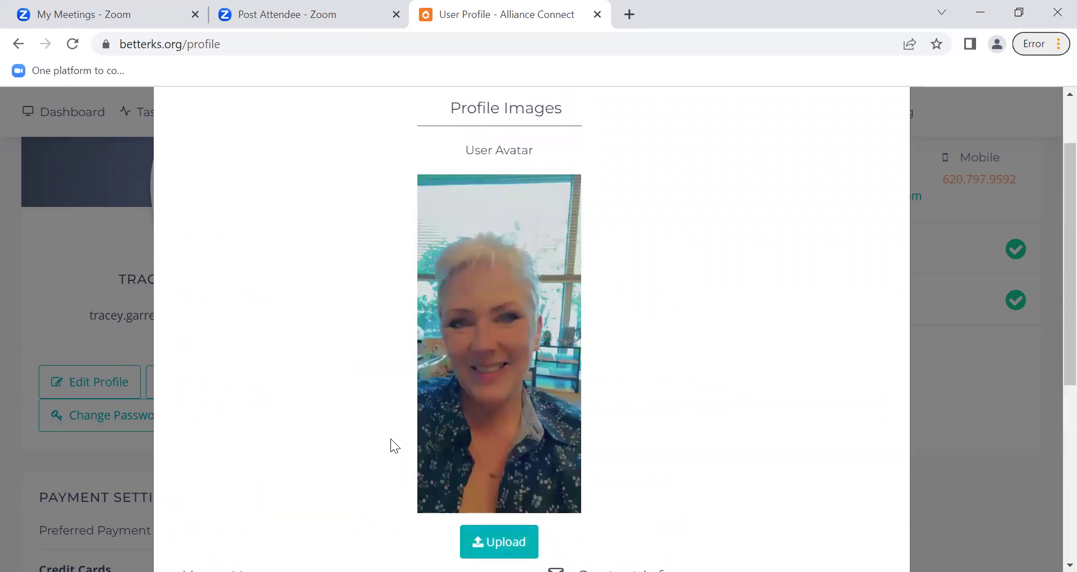
scroll(613, 469, "down", 5)
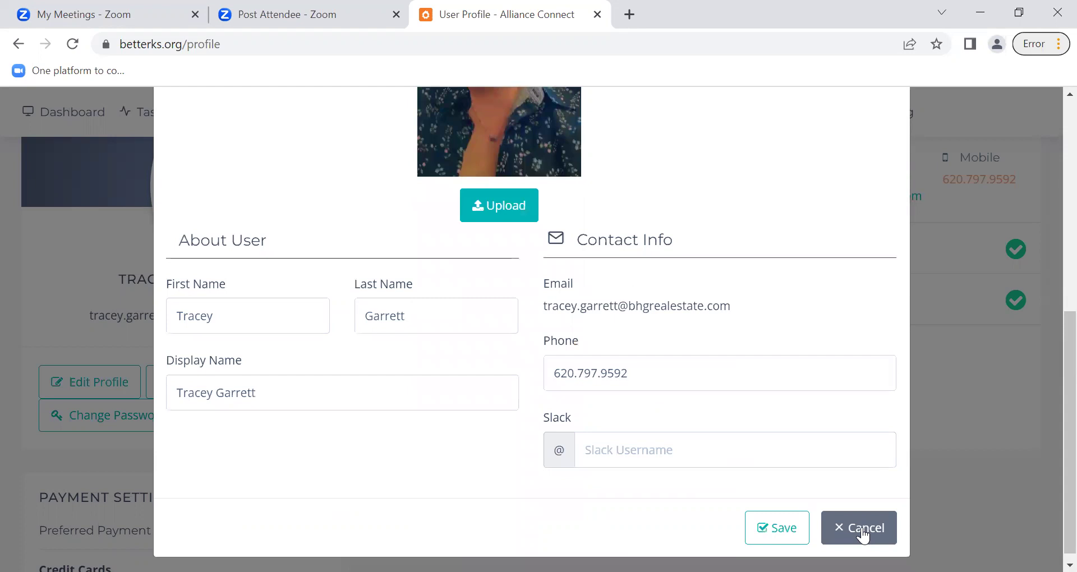
left_click(863, 535)
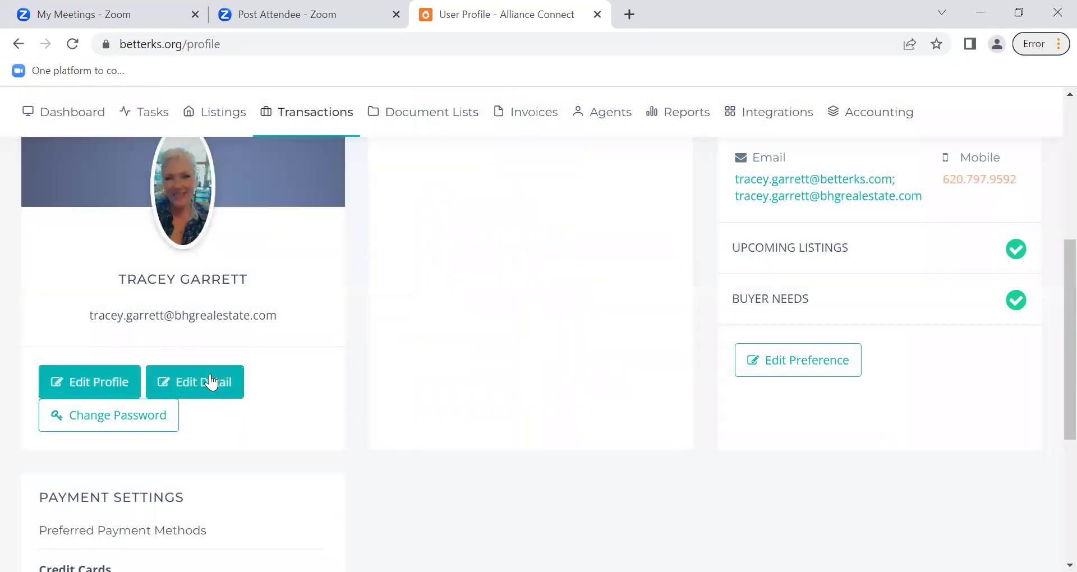
Step: Scroll to Payment Settings with cards and auto-payments Disabled, and start adding a credit card
scroll(476, 336, "down", 1)
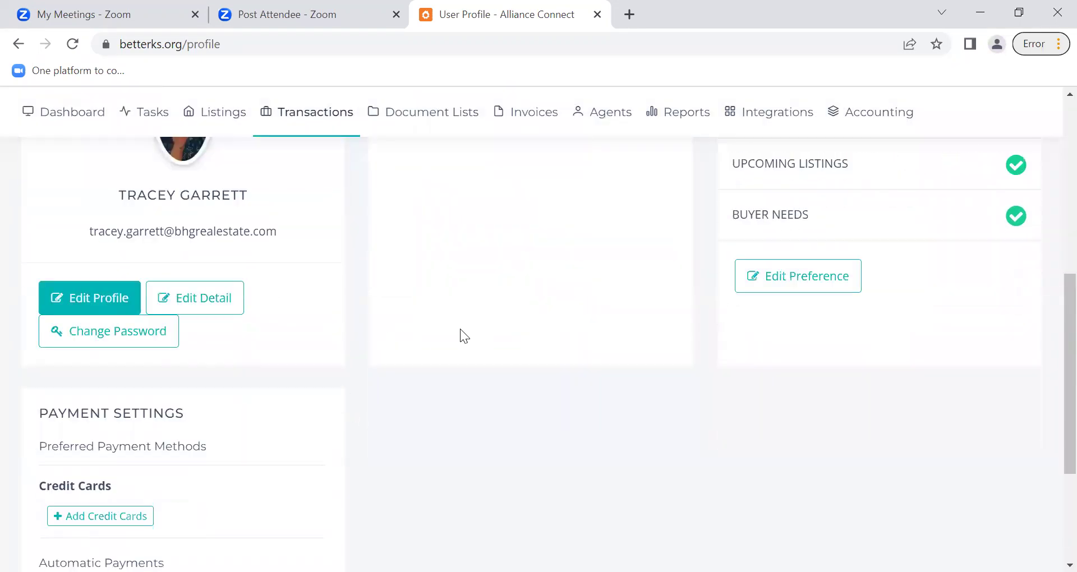
scroll(445, 331, "down", 3)
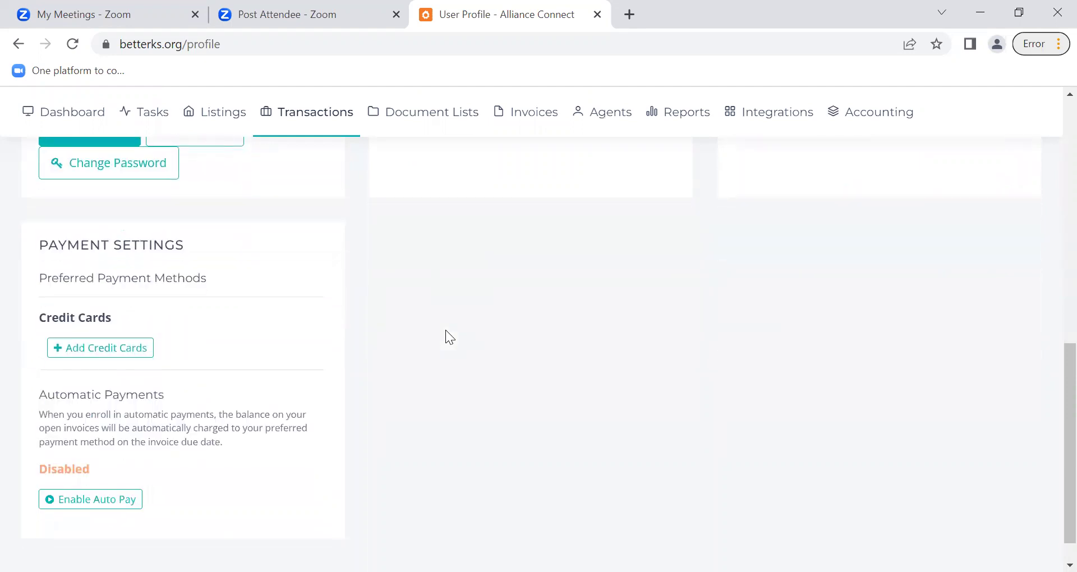
scroll(445, 329, "down", 1)
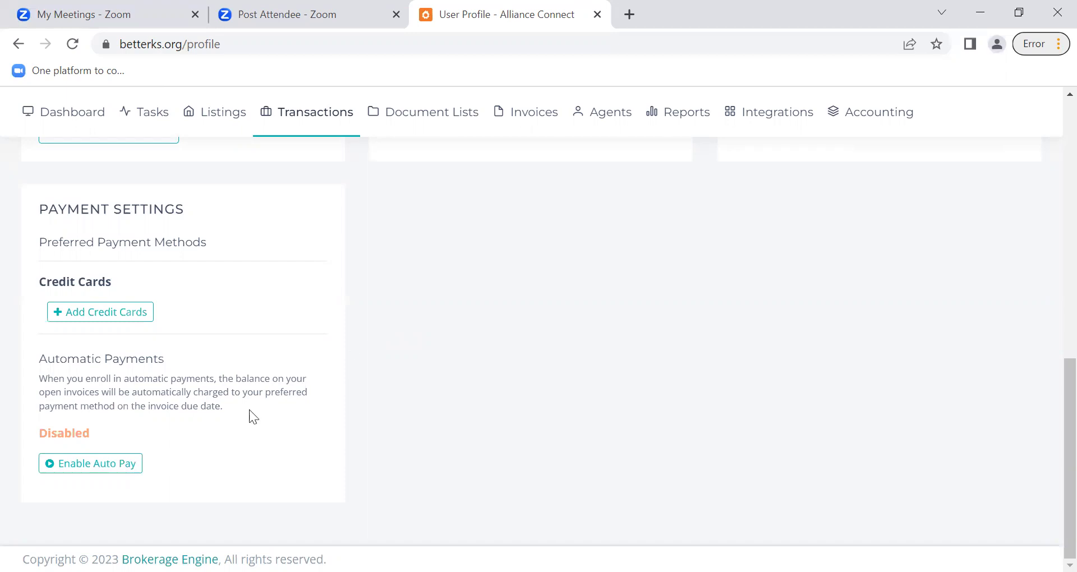
left_click(103, 313)
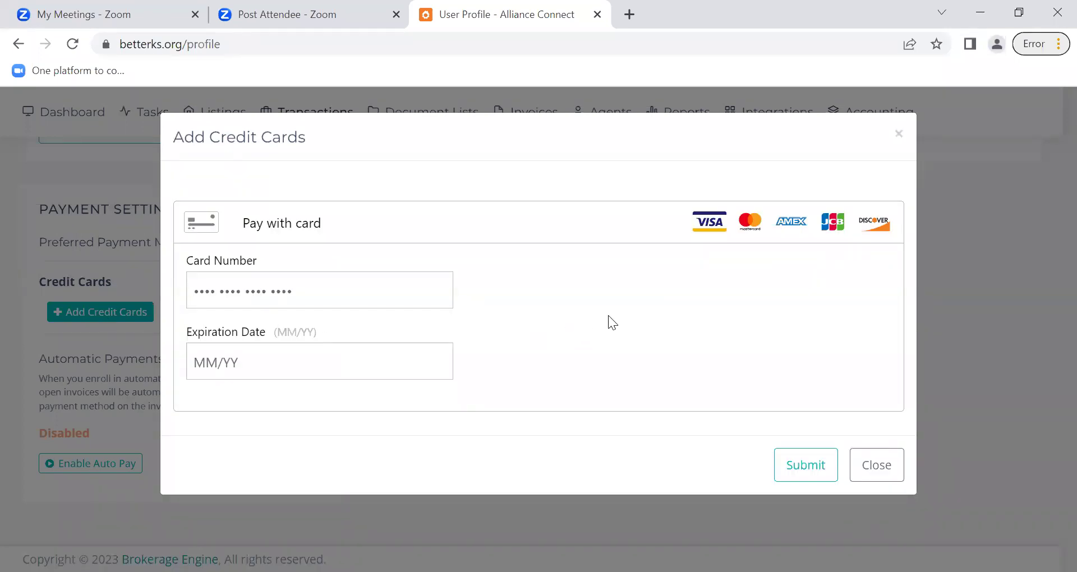
left_click(875, 471)
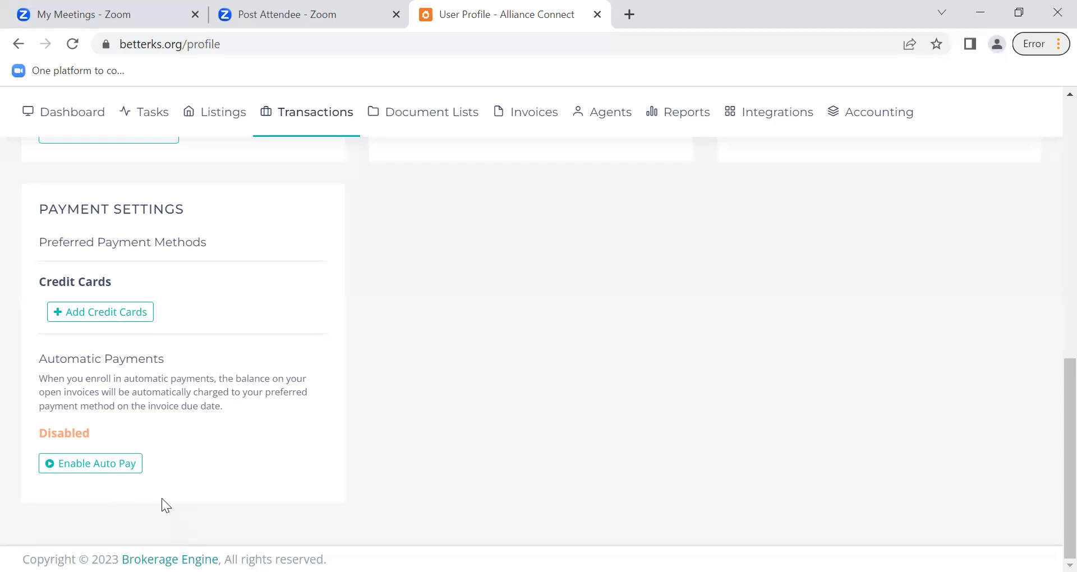
Step: Open the Invoices list, then switch to the Active Agents list
scroll(249, 450, "up", 10)
scroll(256, 448, "up", 2)
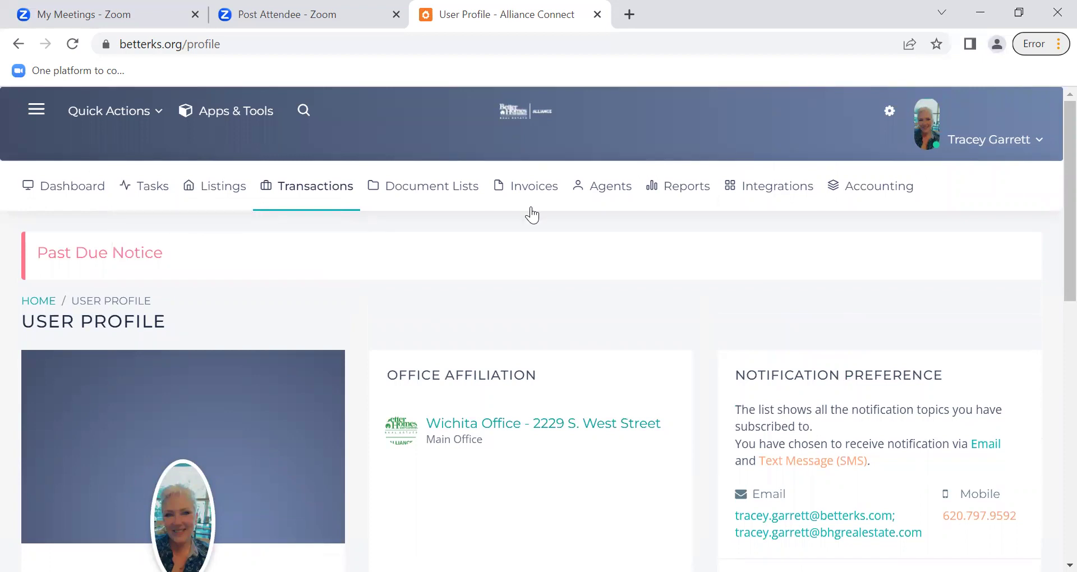
mouse_move(533, 191)
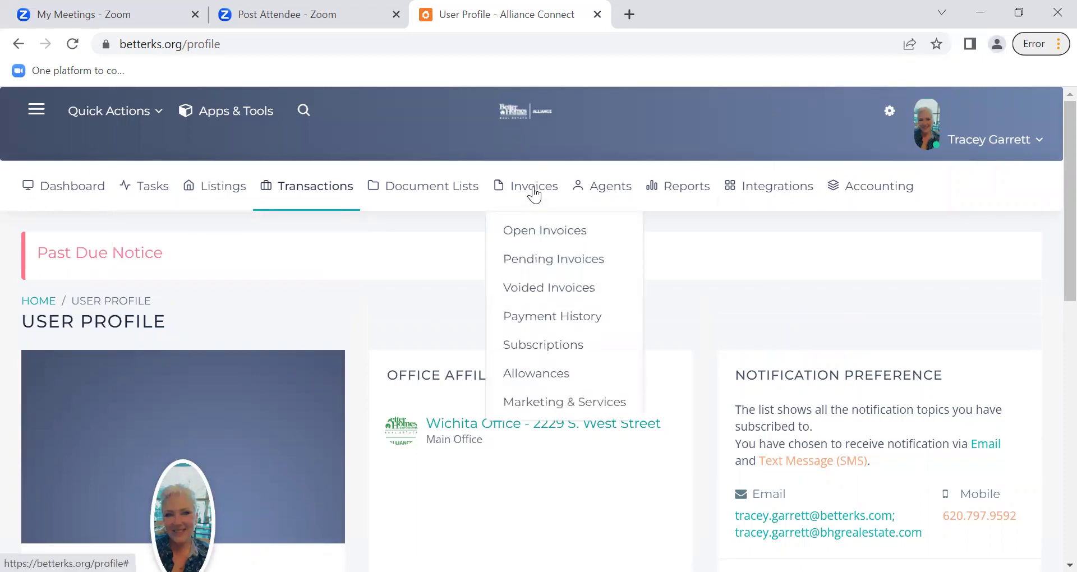
left_click(532, 236)
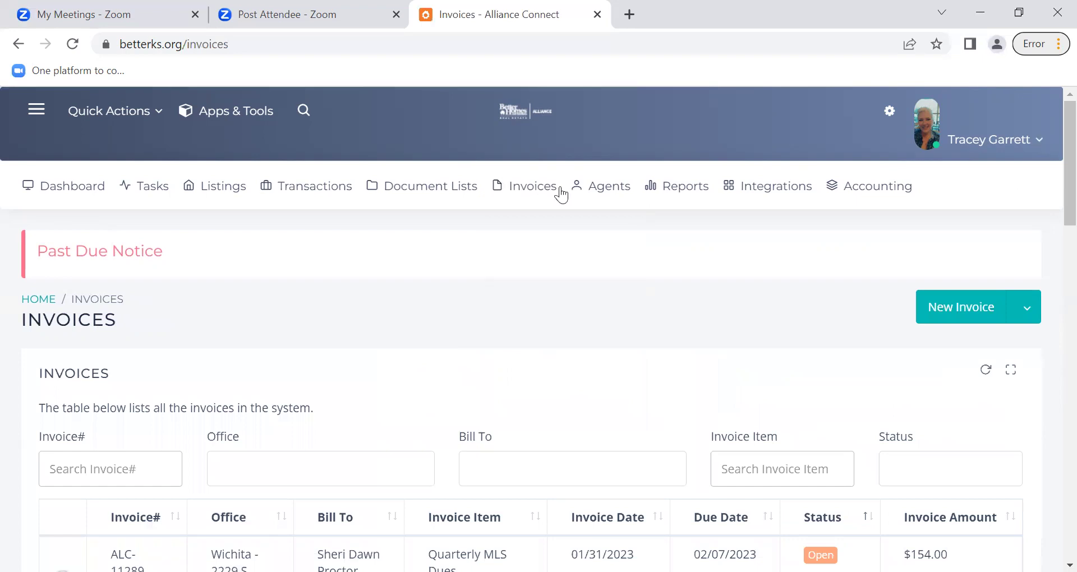
left_click(609, 193)
left_click(600, 235)
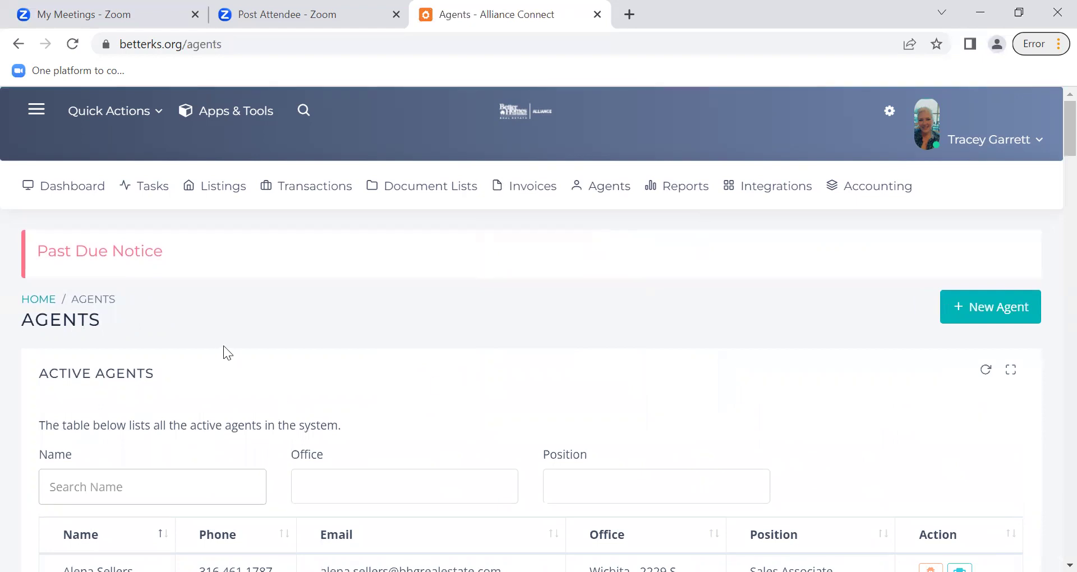
Step: Search active agents by the agent's name and impersonate the matching agent
scroll(219, 344, "down", 1)
scroll(215, 340, "down", 2)
left_click(176, 319)
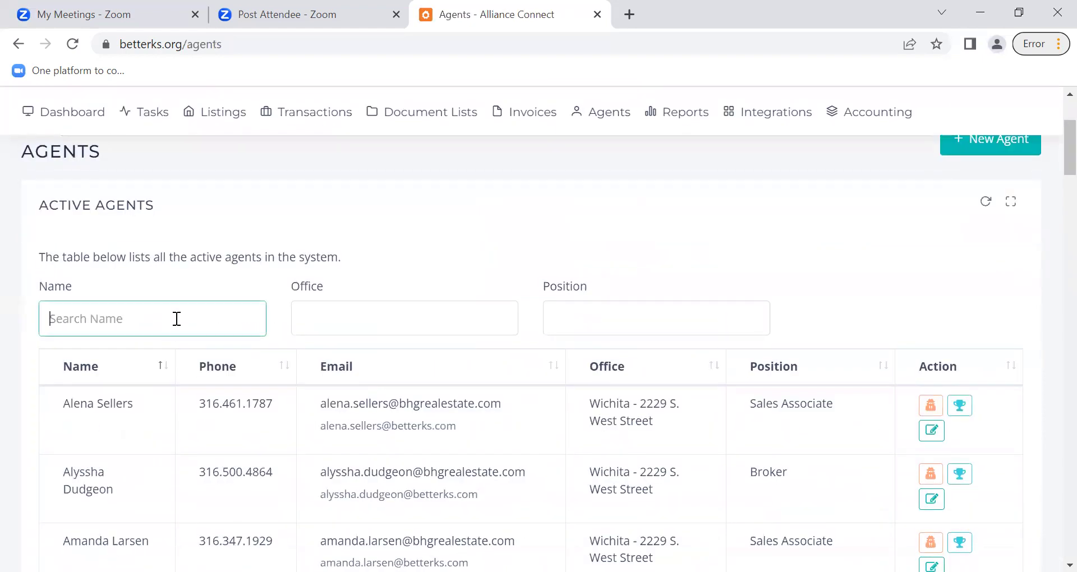
type("chery")
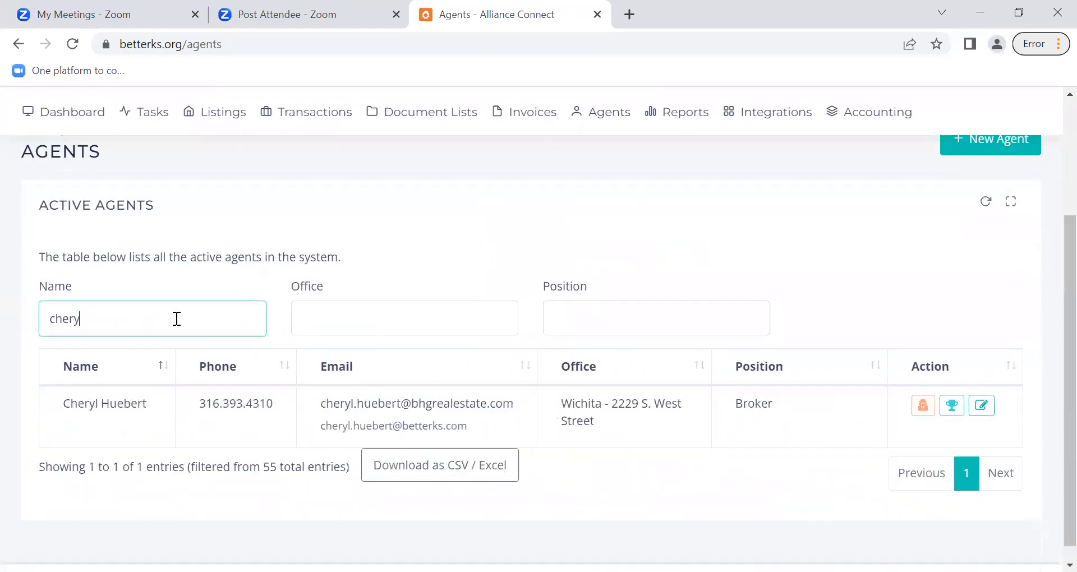
left_click(923, 406)
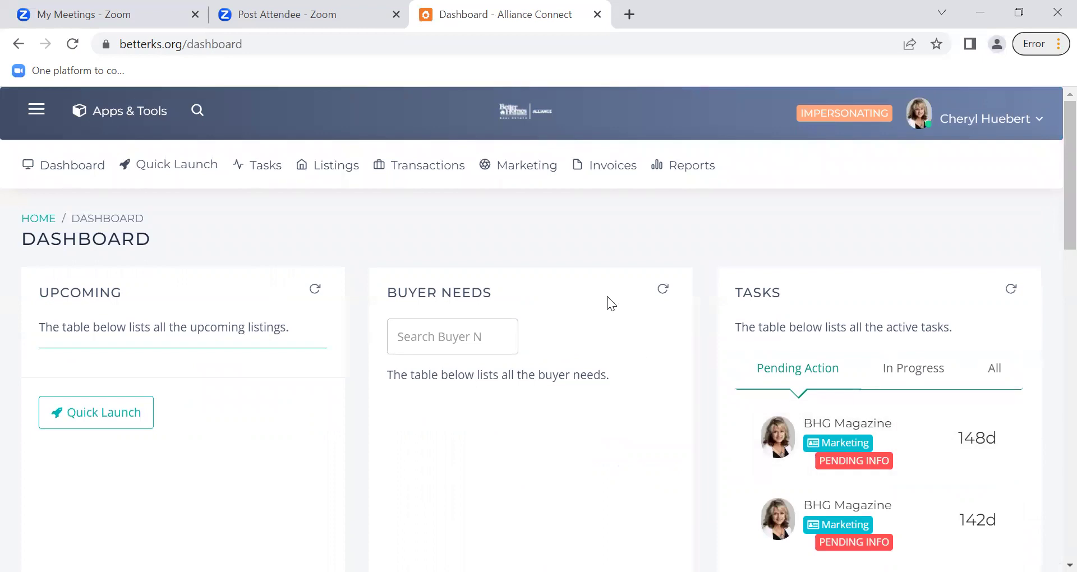
scroll(523, 315, "down", 4)
scroll(525, 359, "up", 4)
Step: Open the impersonated agent's Invoices list and bring the invoice table into view
left_click(615, 171)
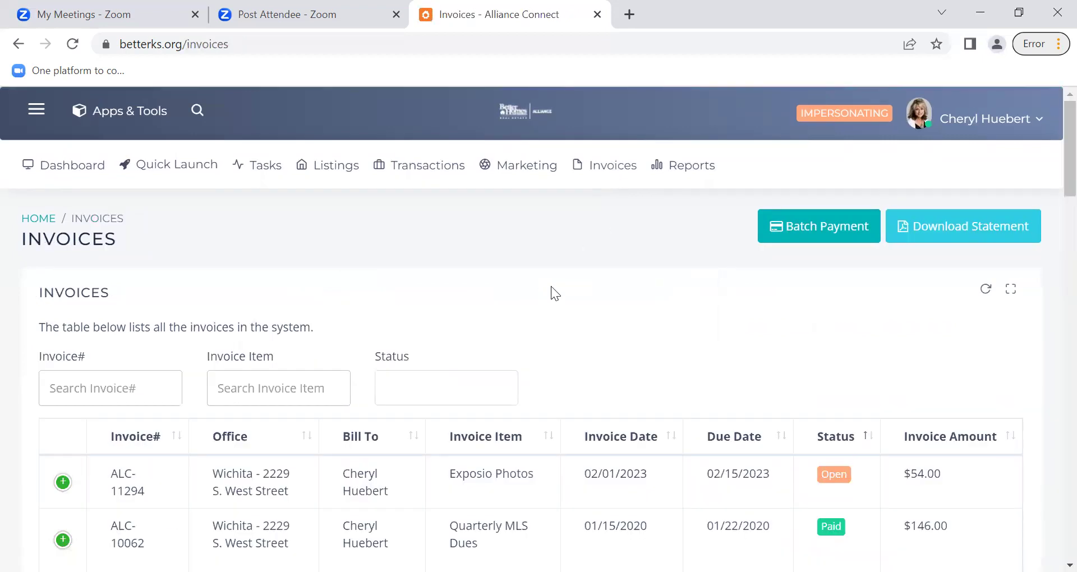
scroll(552, 297, "down", 5)
scroll(554, 348, "up", 2)
scroll(553, 341, "up", 1)
scroll(557, 374, "down", 1)
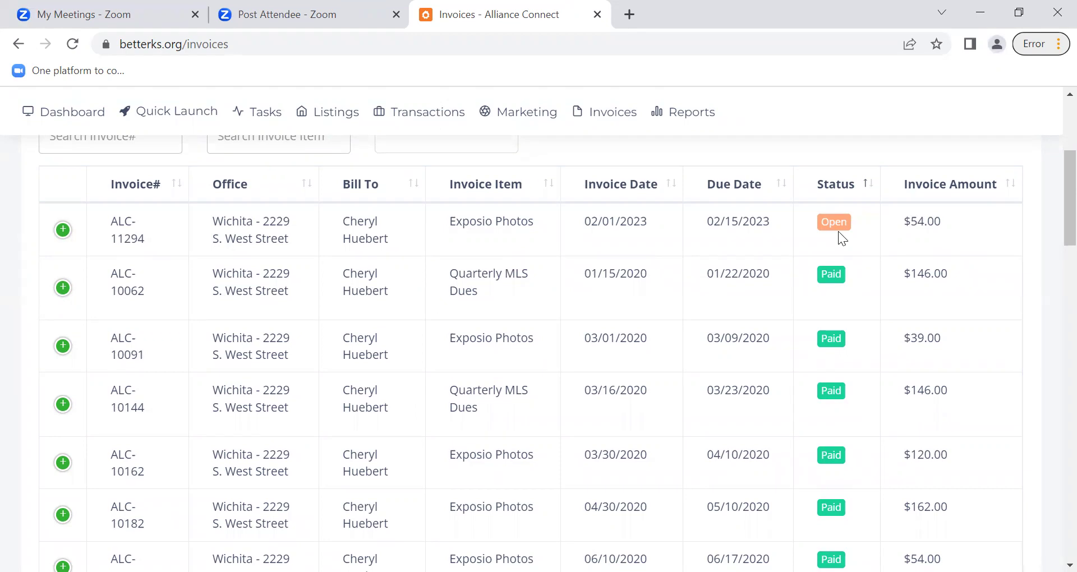
Step: Expand the open Exposio Photos invoice and open its ALC-11294 detail page ($54.00 due)
left_click(963, 228)
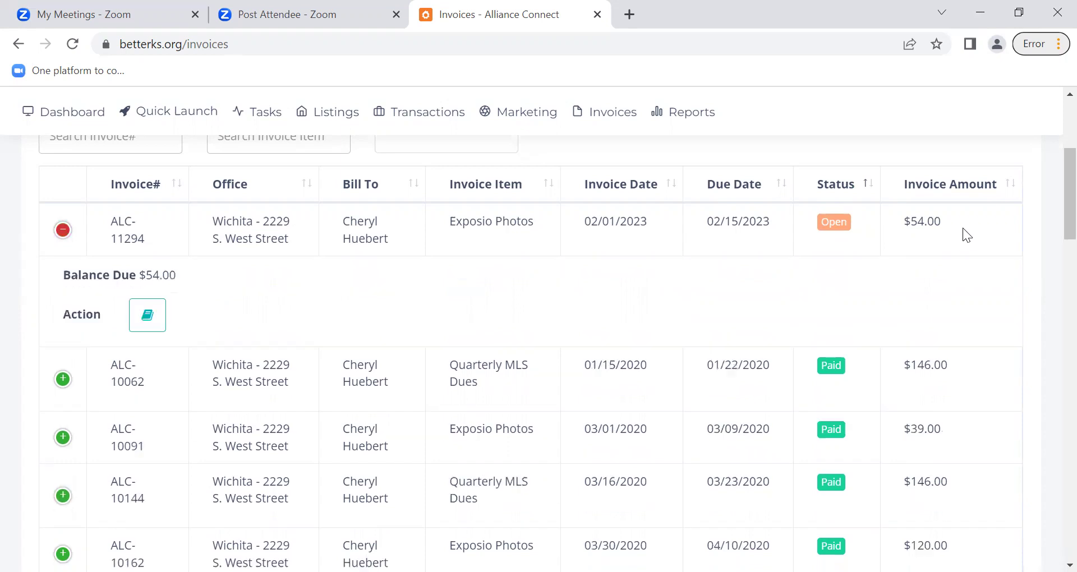
left_click(149, 314)
left_click(149, 231)
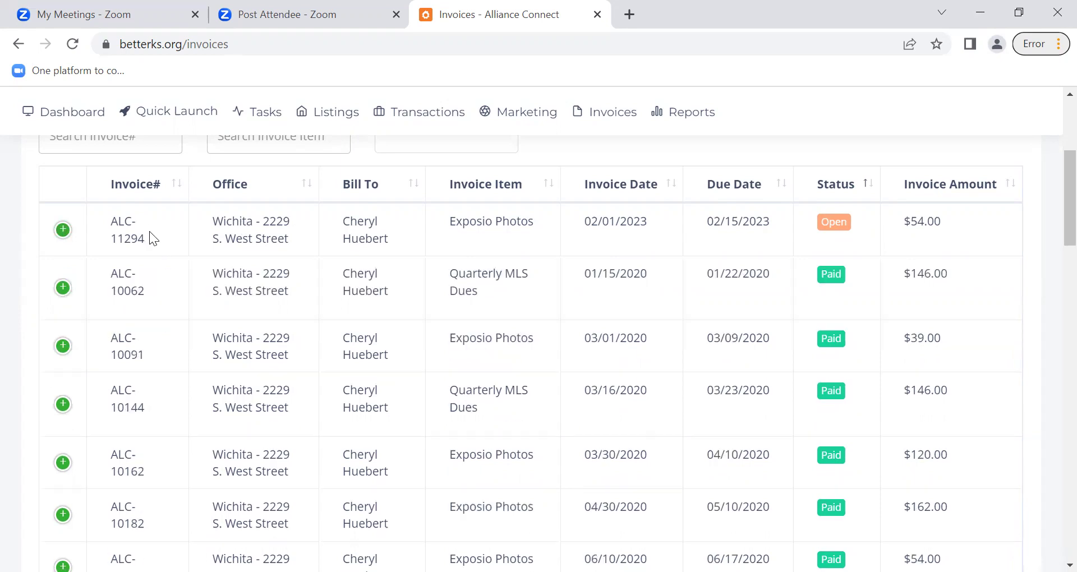
left_click(66, 231)
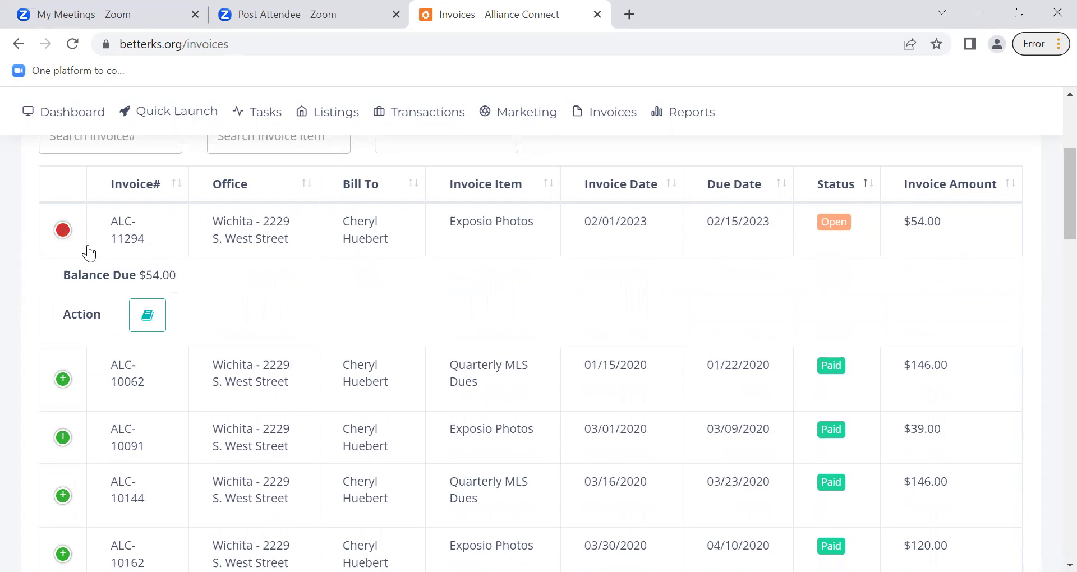
left_click(148, 317)
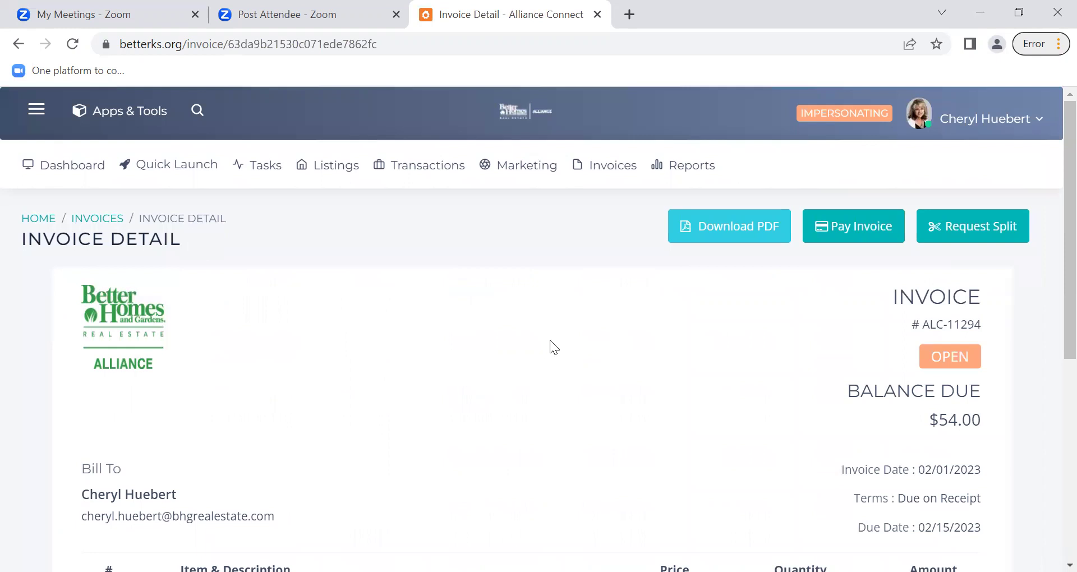
scroll(549, 343, "down", 4)
scroll(532, 368, "down", 2)
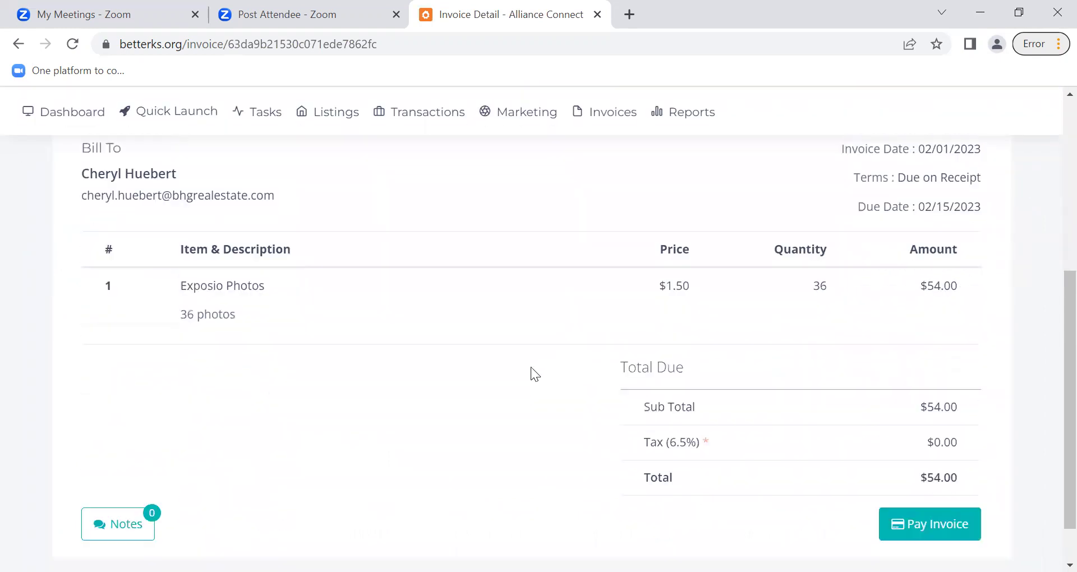
scroll(532, 367, "up", 6)
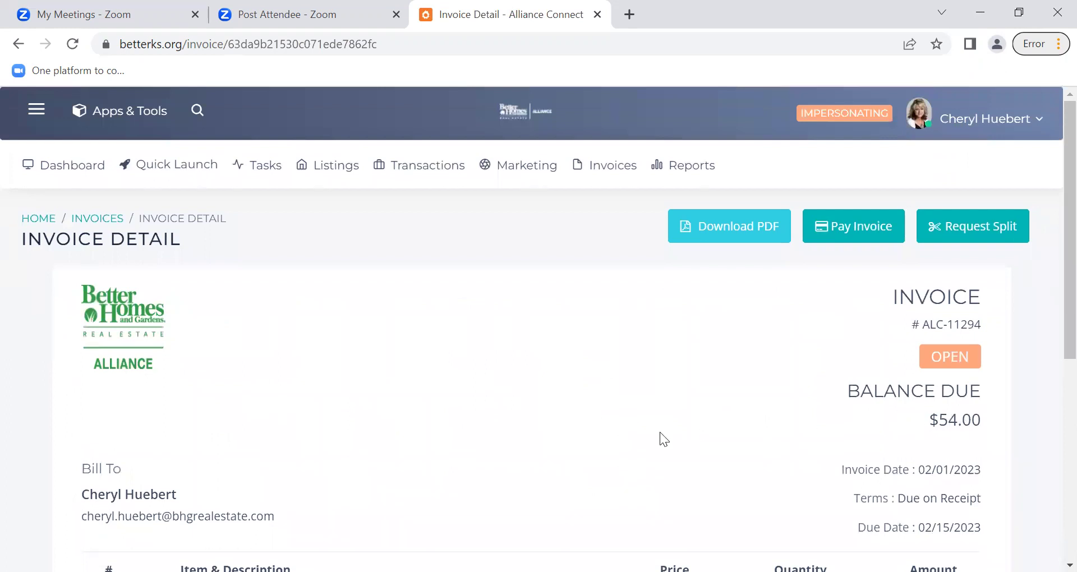
scroll(618, 413, "down", 5)
scroll(617, 413, "down", 1)
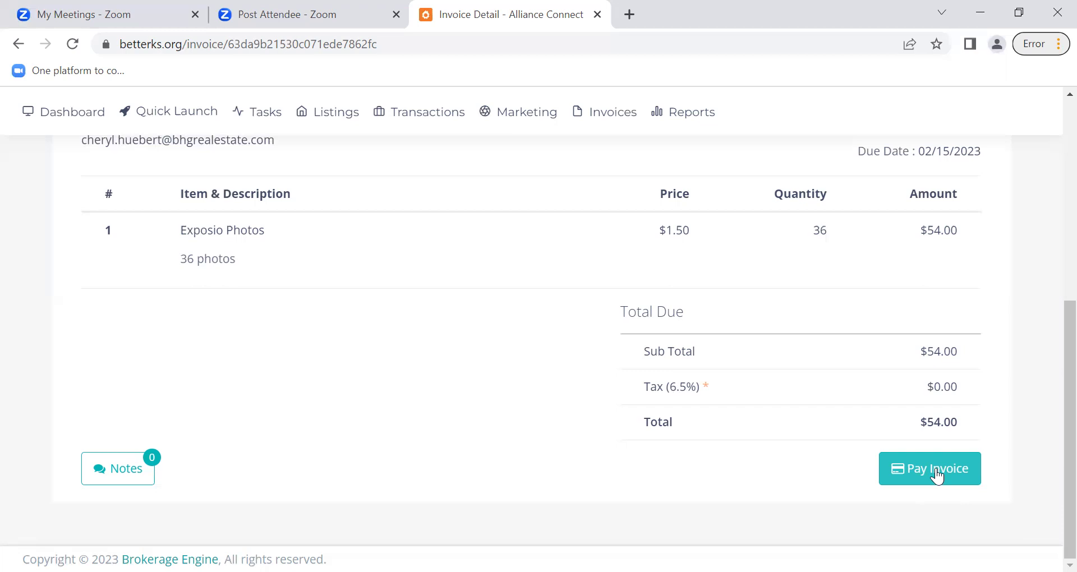
Step: Pay the $54.00 invoice ALC-11294 with the saved Visa card
left_click(935, 471)
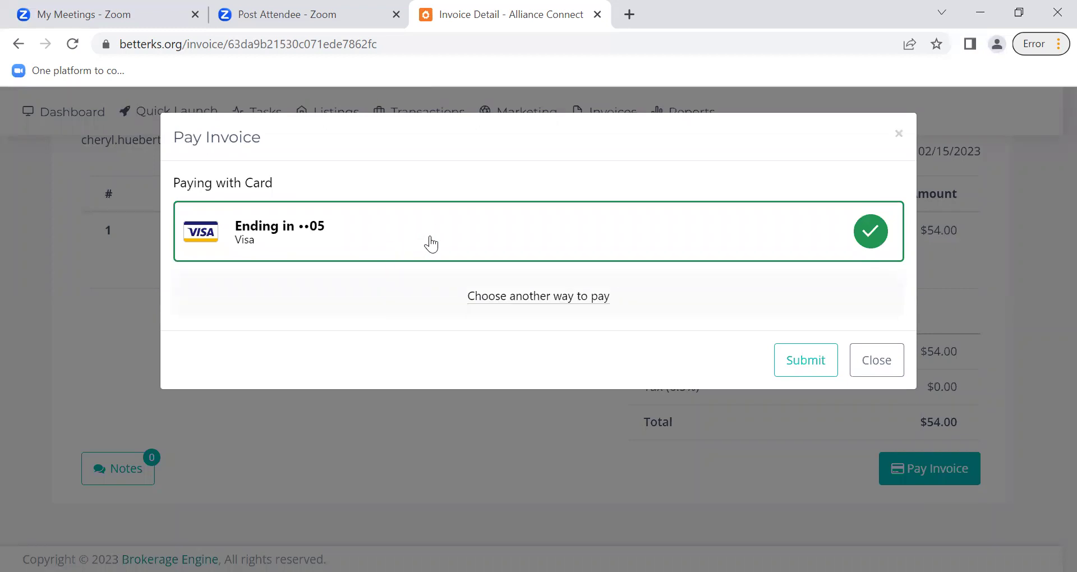
left_click(811, 365)
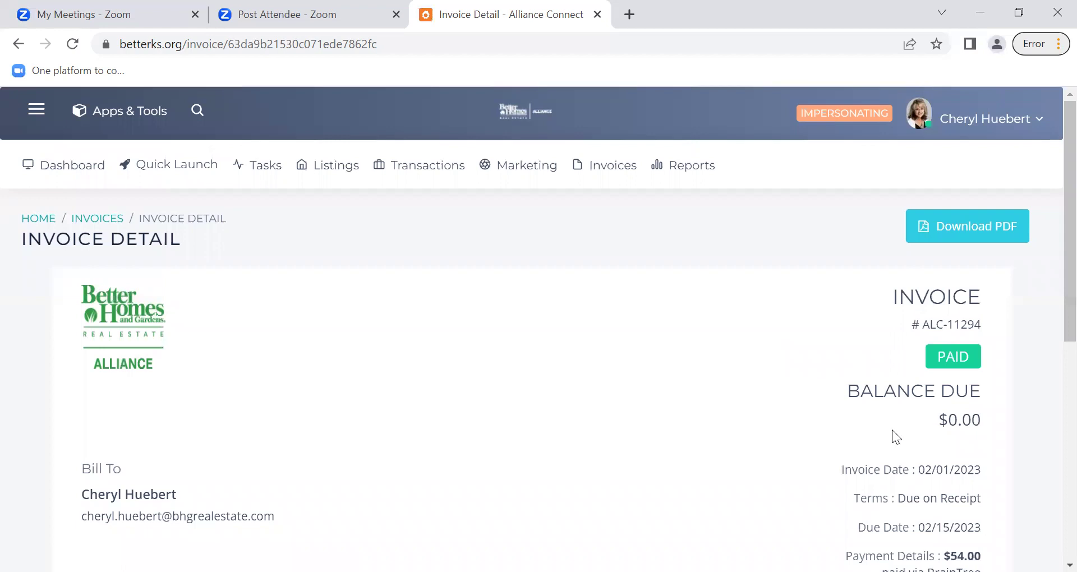
scroll(613, 369, "down", 8)
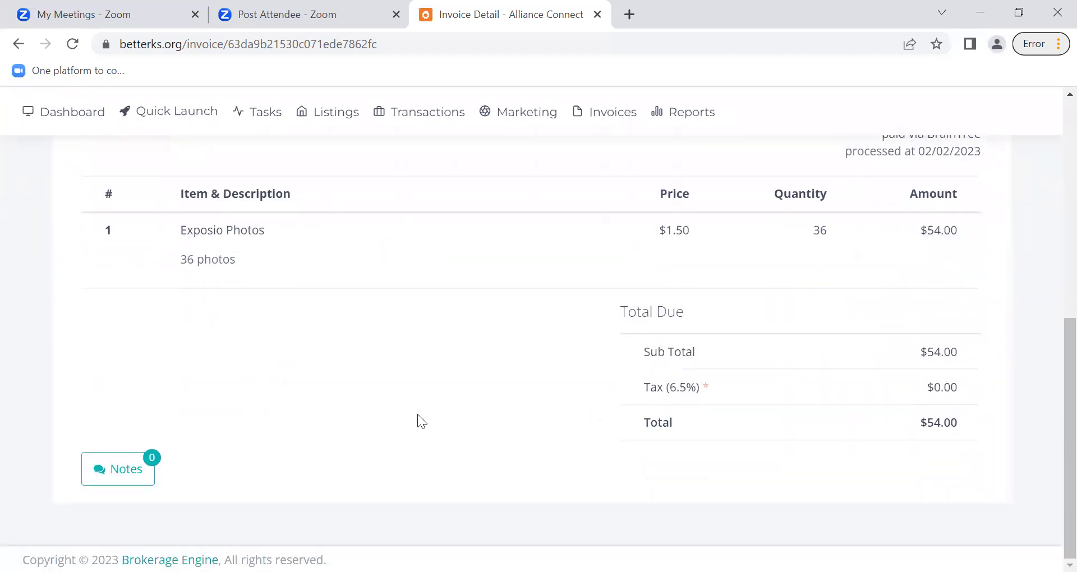
scroll(420, 406, "up", 8)
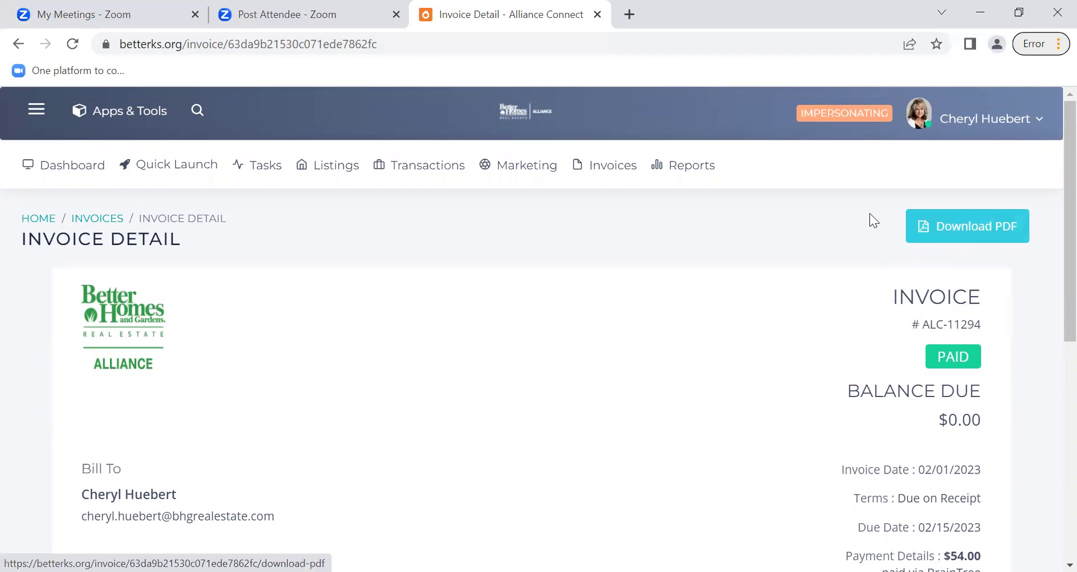
left_click(970, 230)
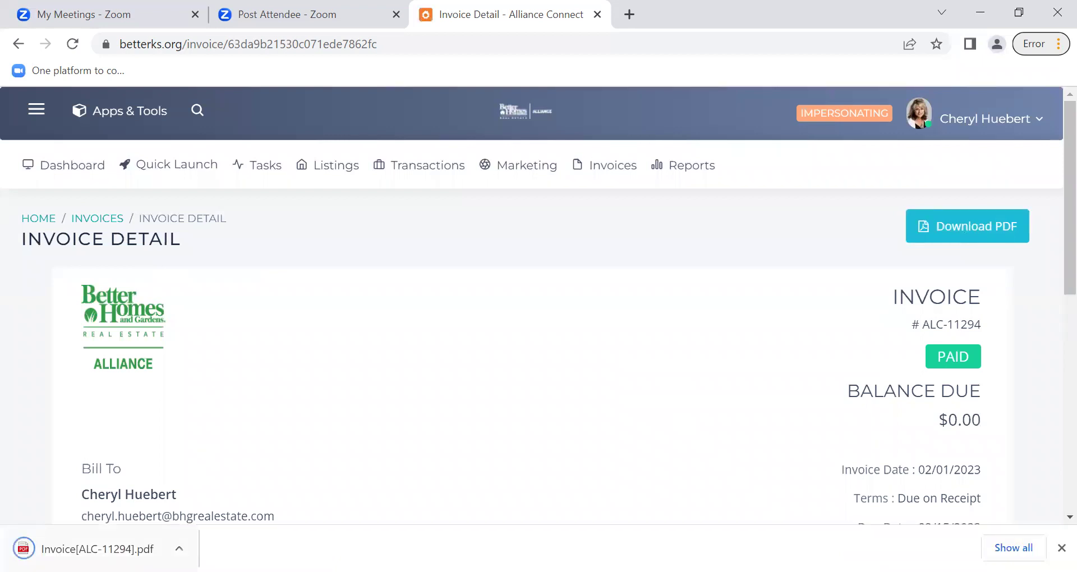
left_click(34, 549)
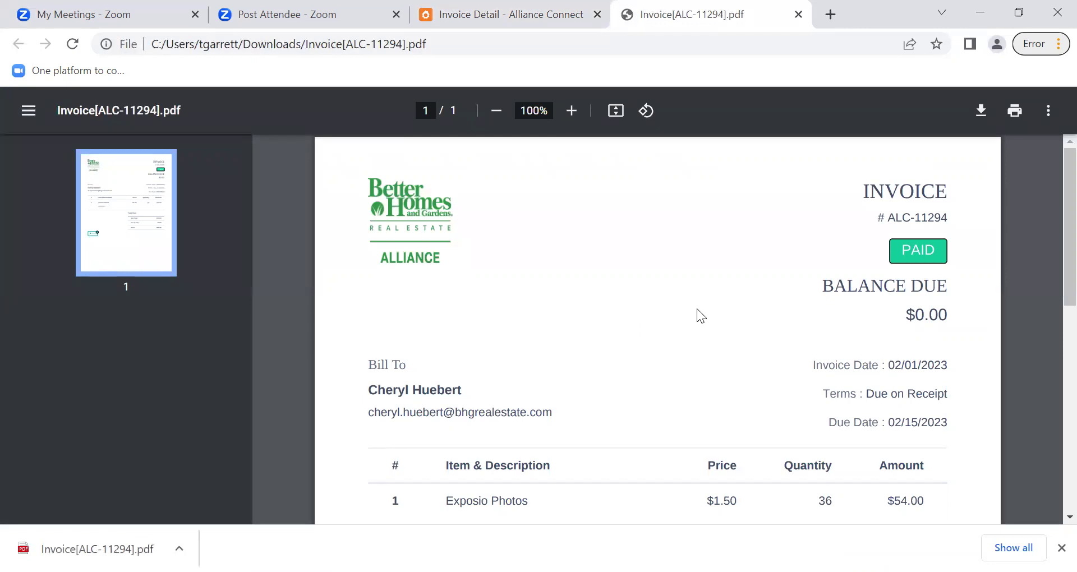
left_click(798, 14)
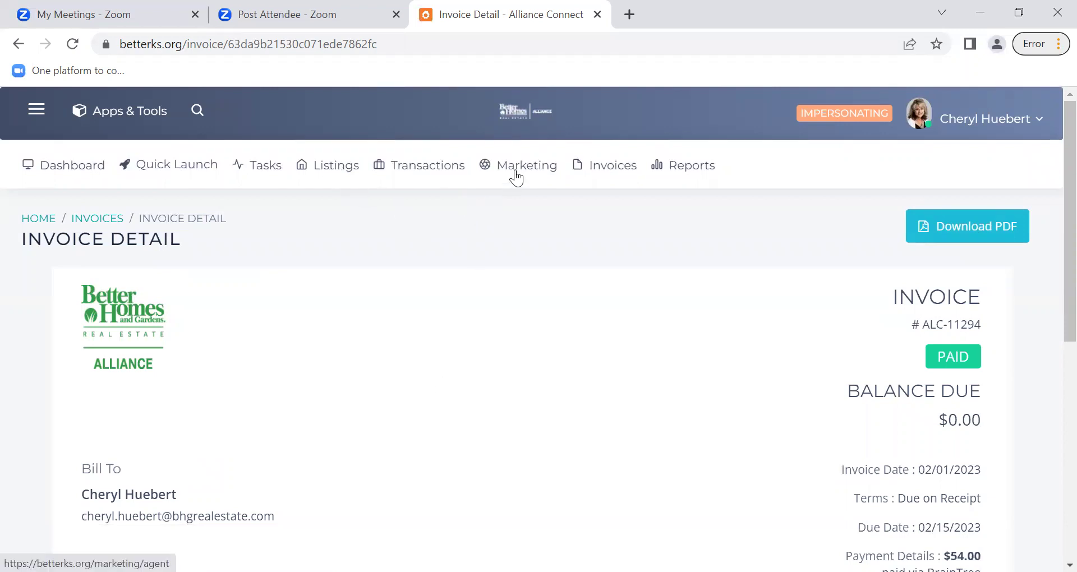
Step: Go to the Invoices list and browse the statement download Filter period choices
left_click(614, 170)
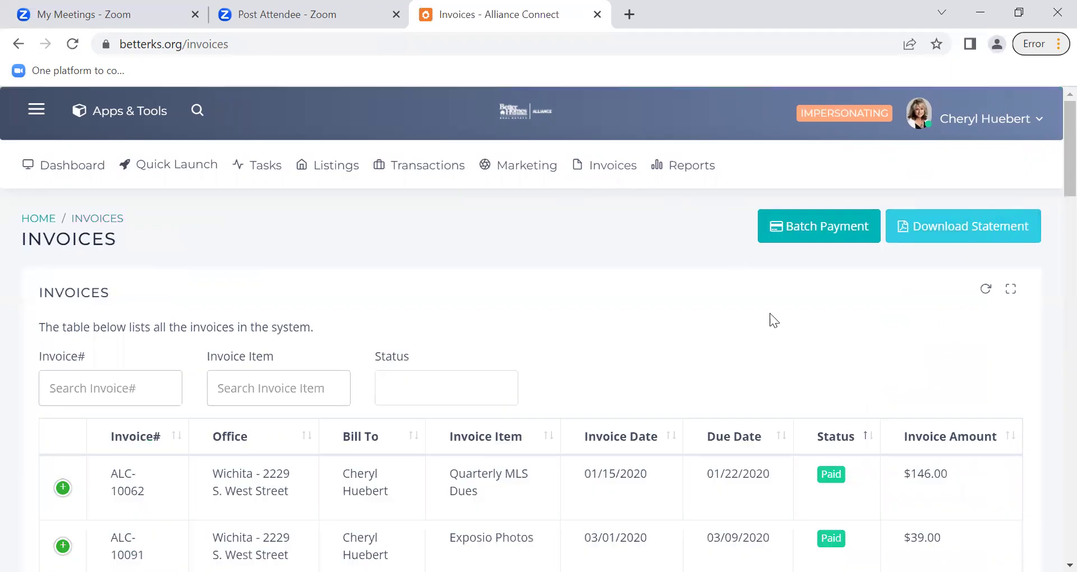
left_click(970, 230)
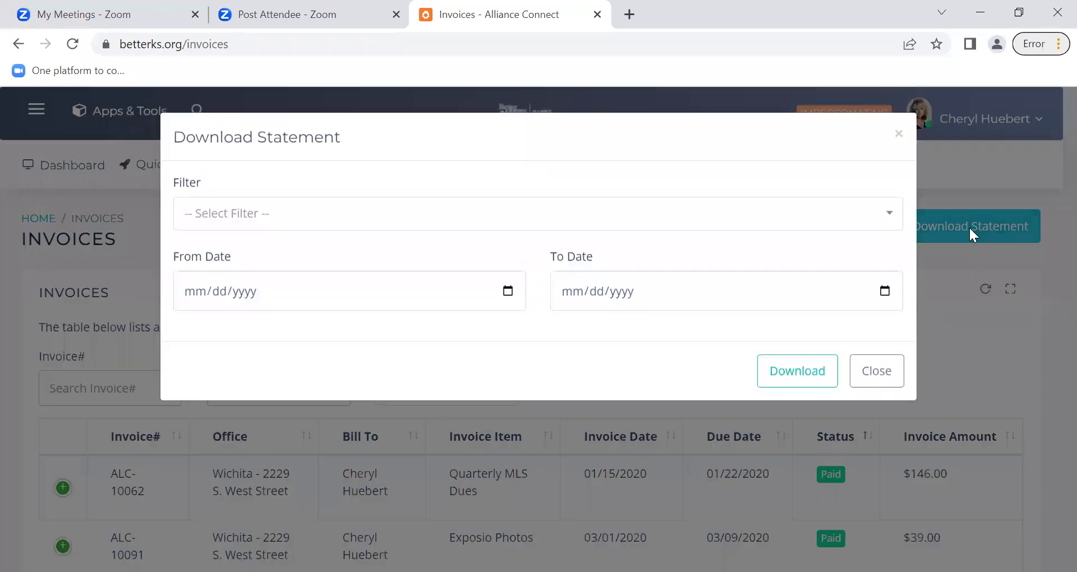
left_click(339, 217)
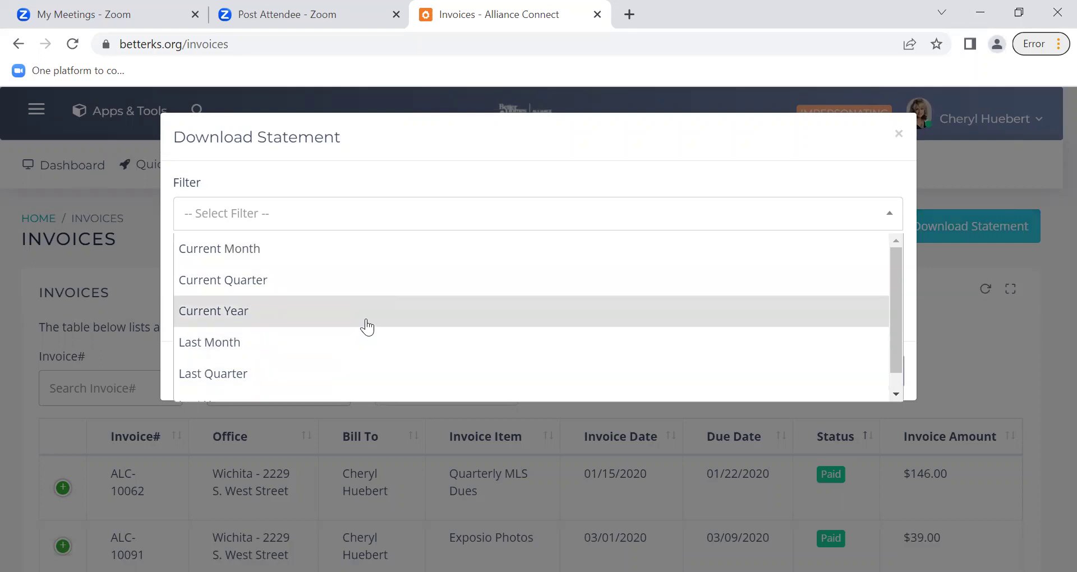
scroll(365, 328, "down", 1)
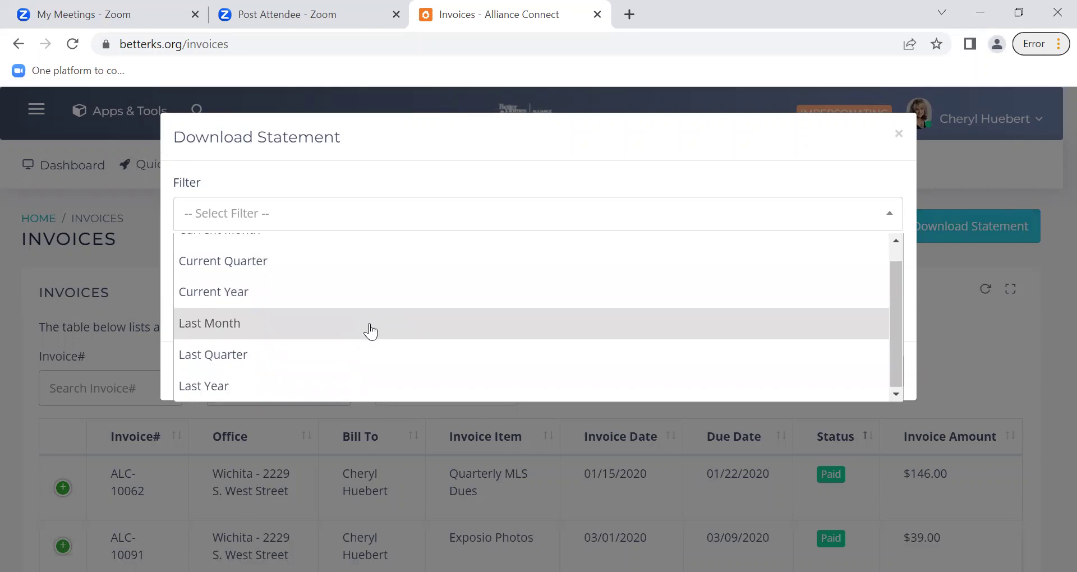
left_click(899, 134)
Step: Reopen Download Statement, check the From Date calendar, and close without downloading
mouse_move(896, 144)
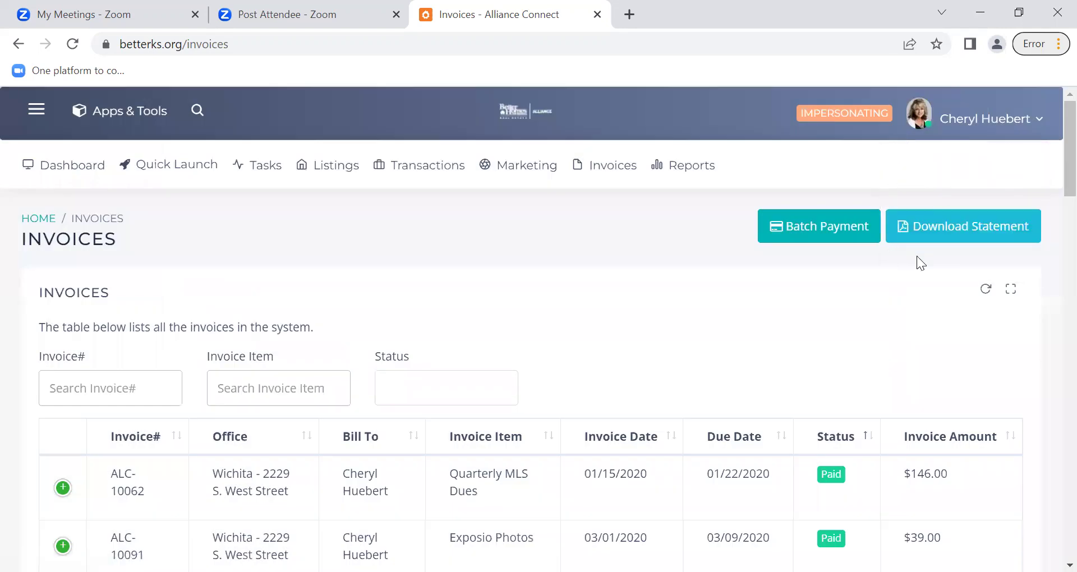
left_click(942, 234)
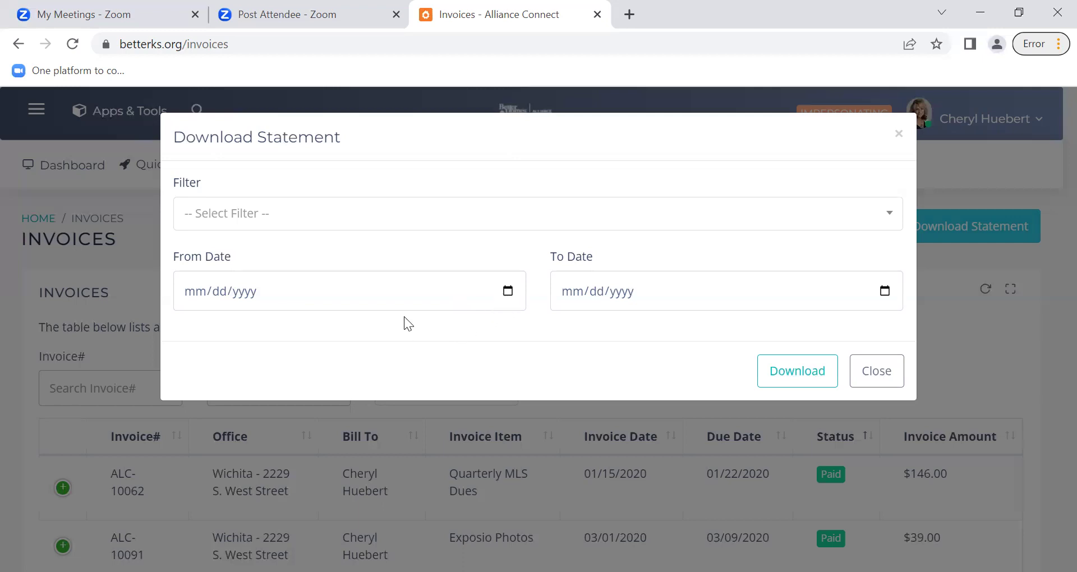
left_click(508, 292)
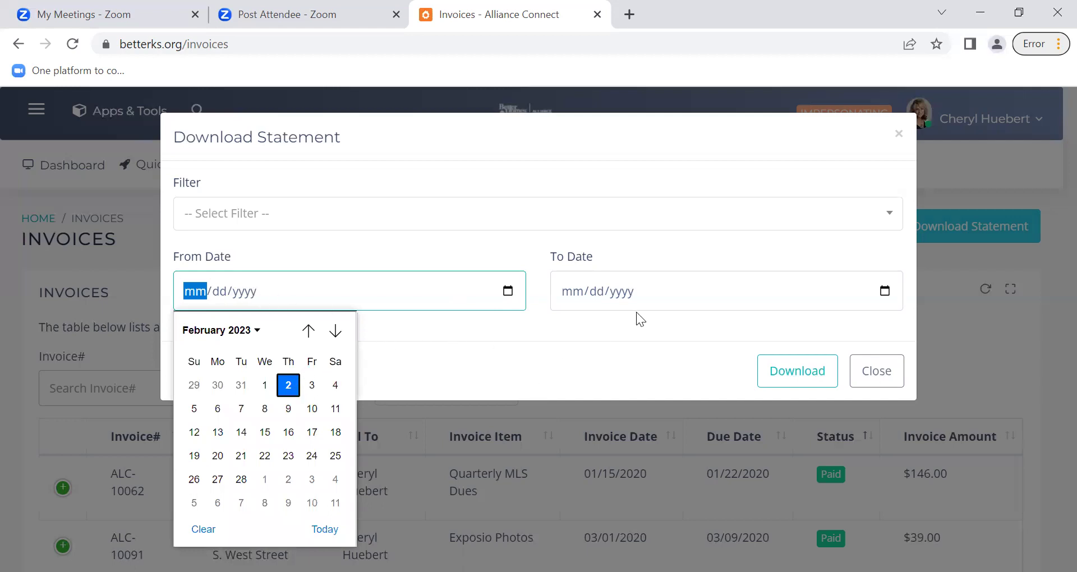
left_click(569, 322)
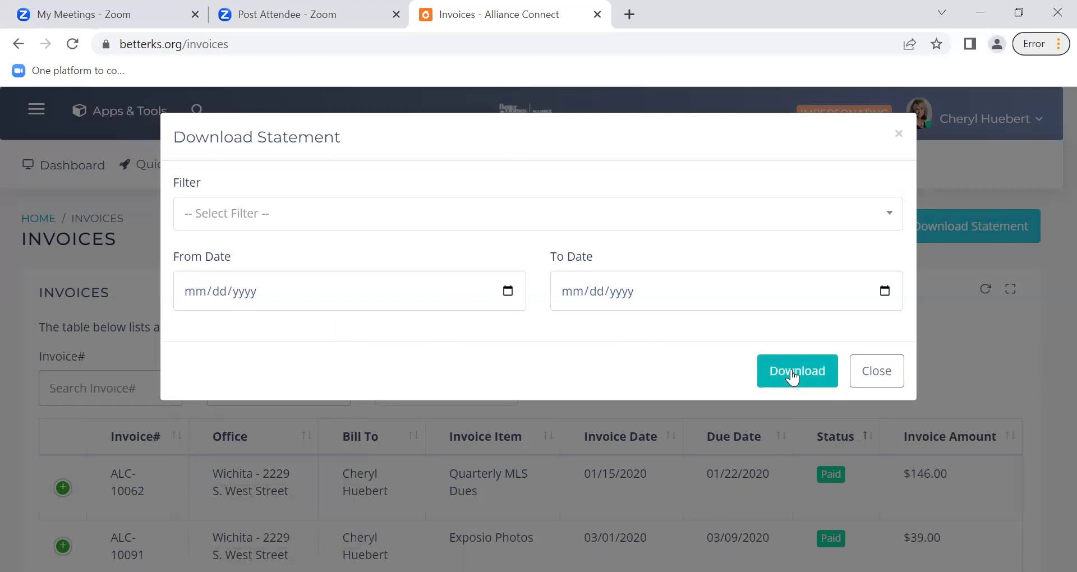
left_click(877, 368)
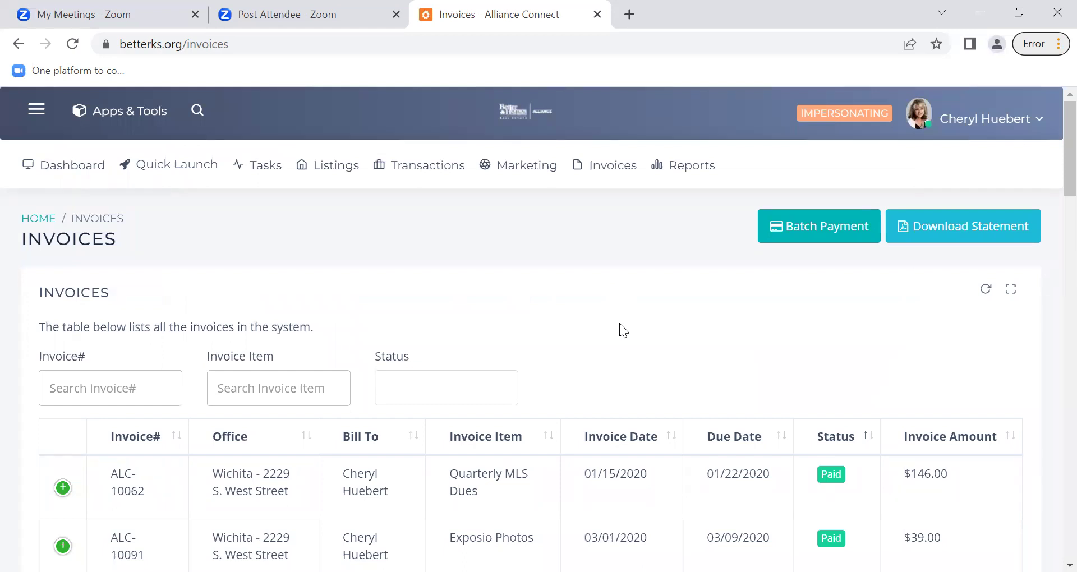
left_click(811, 227)
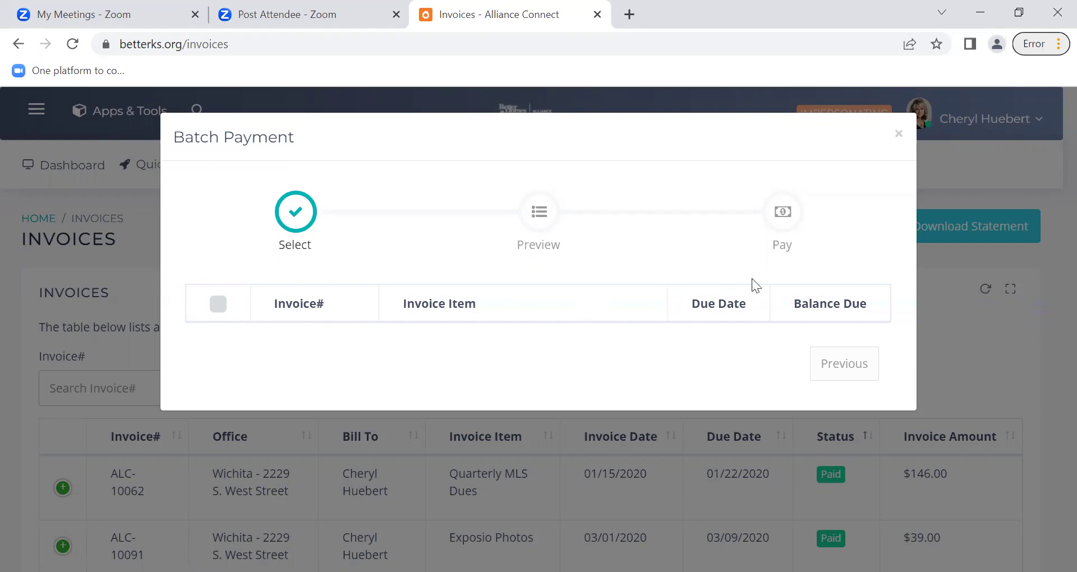
left_click(899, 134)
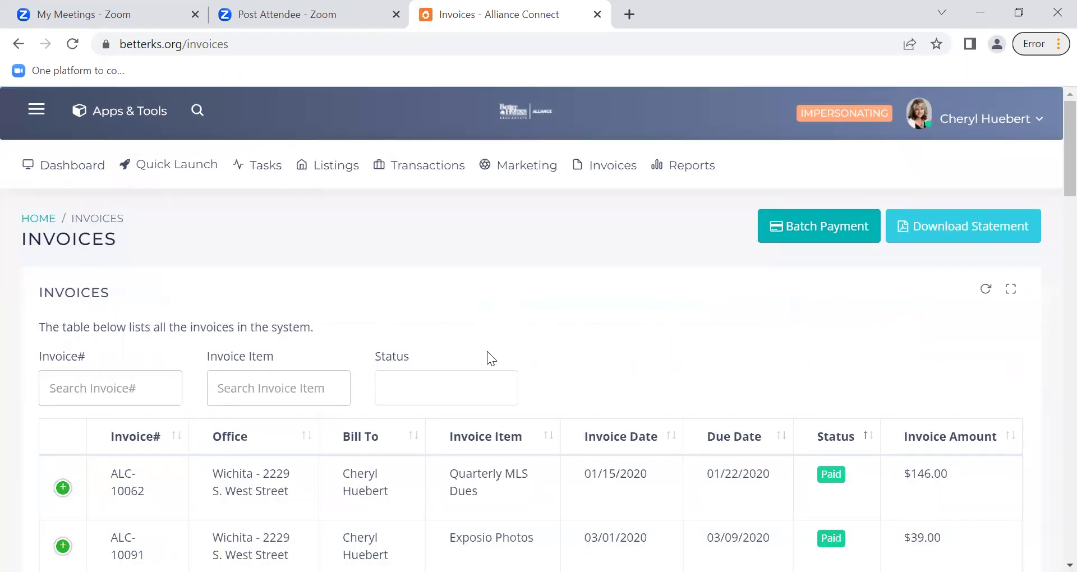
Step: Open the Dashboard and review its Tasks, Links & Documents and Document Lists panels
mouse_move(711, 168)
mouse_move(1038, 125)
left_click(86, 175)
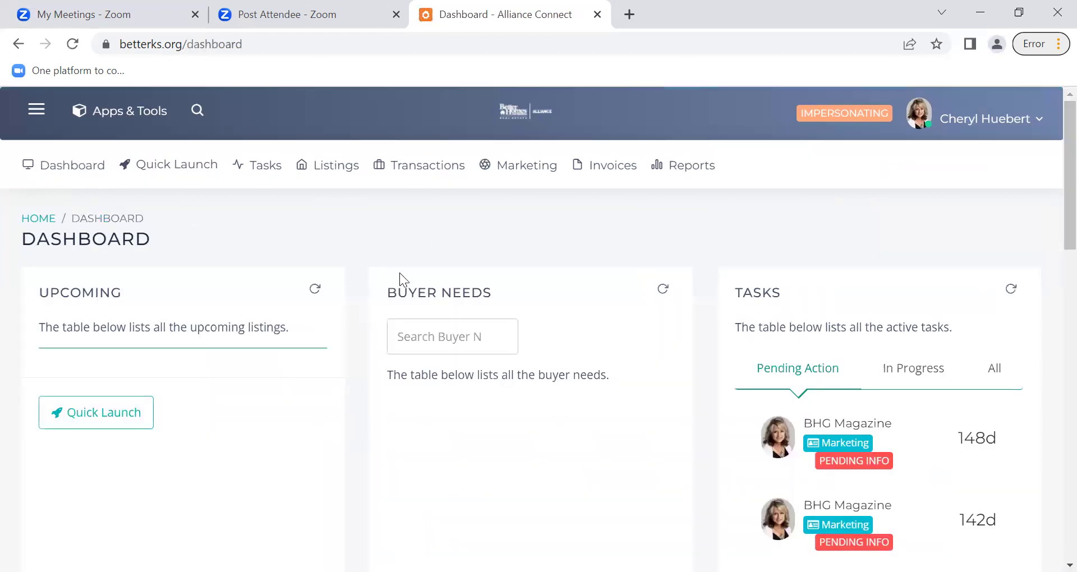
scroll(352, 280, "down", 10)
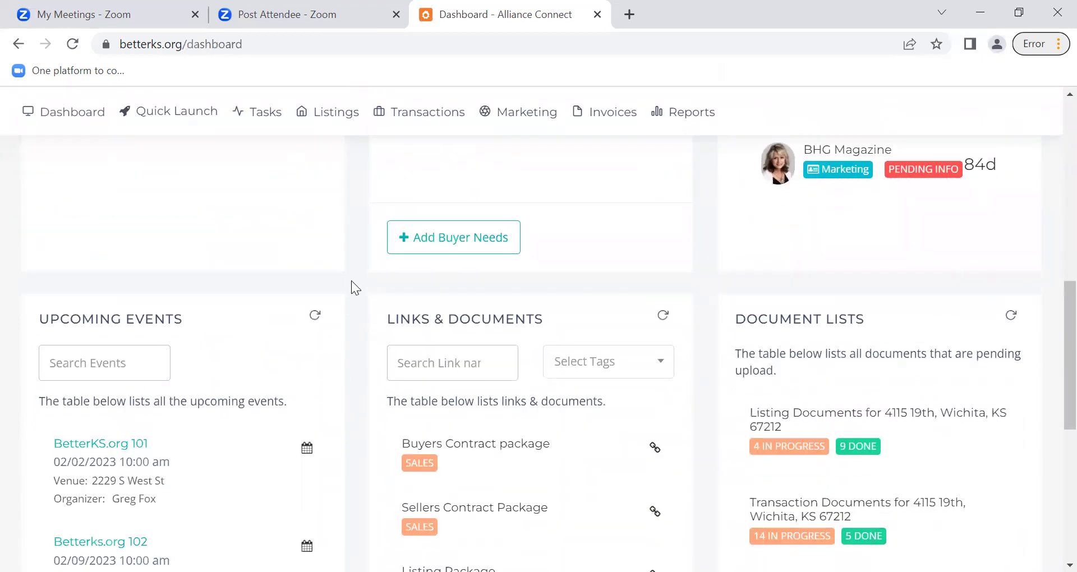
scroll(351, 280, "up", 10)
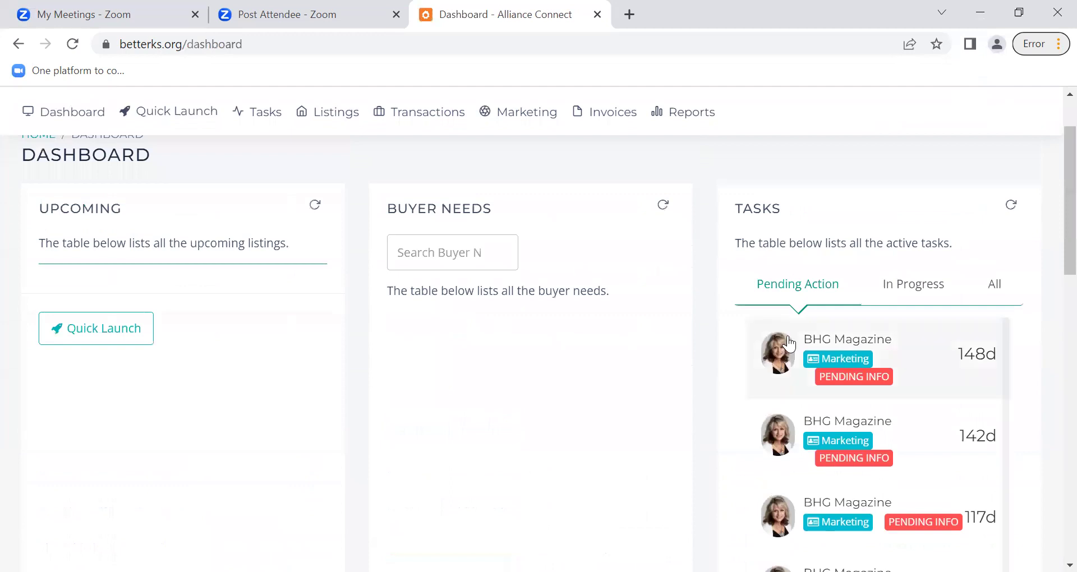
scroll(768, 383, "down", 2)
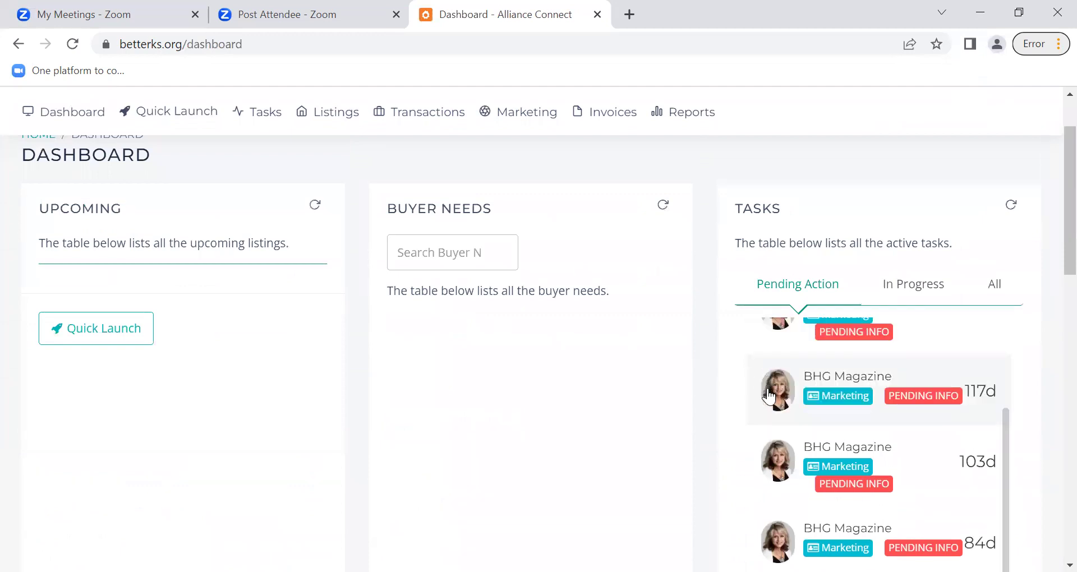
scroll(771, 393, "down", 1)
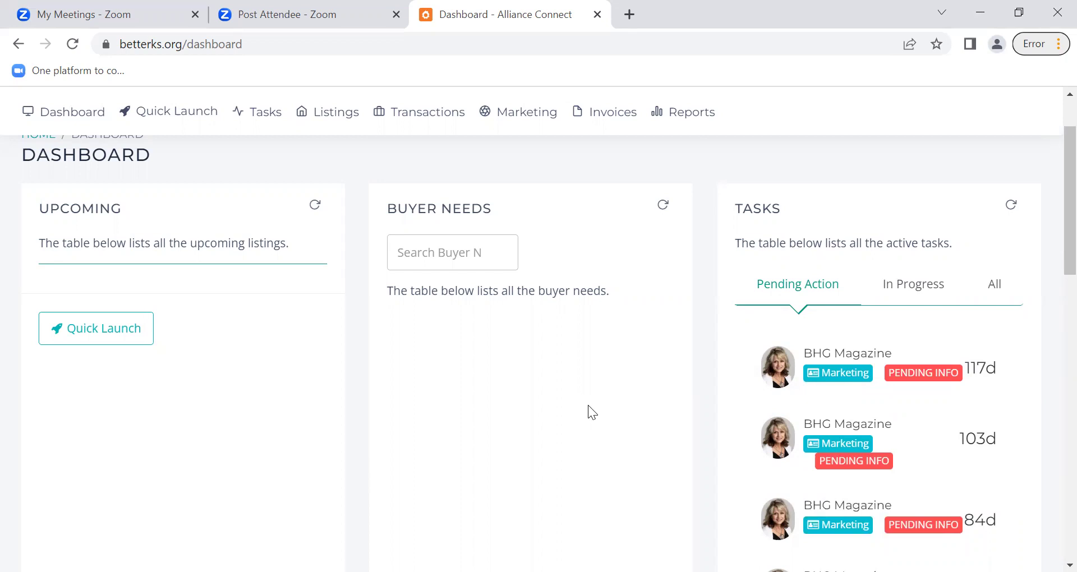
scroll(578, 403, "down", 5)
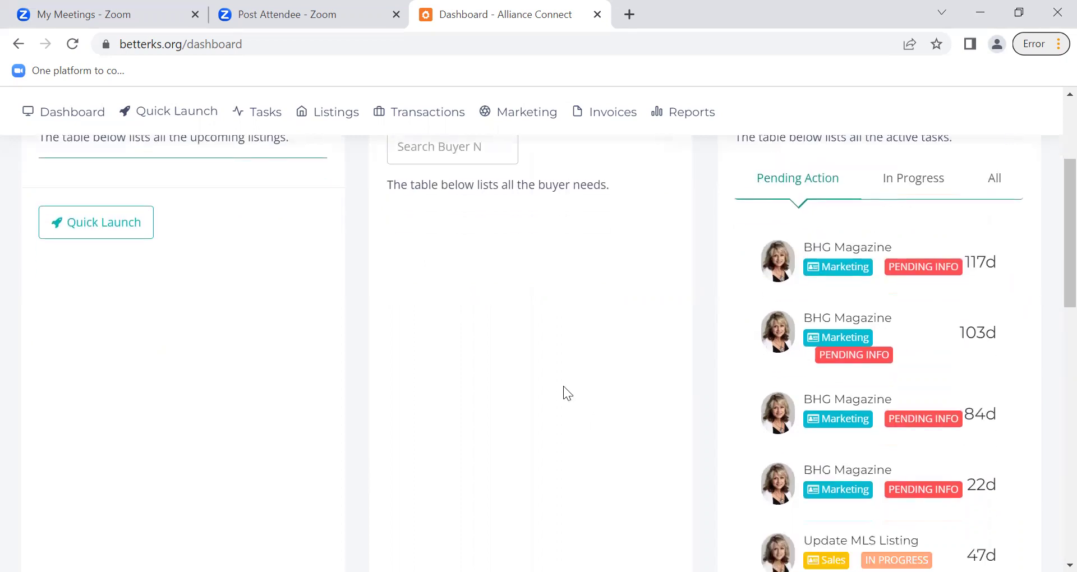
scroll(538, 387, "down", 9)
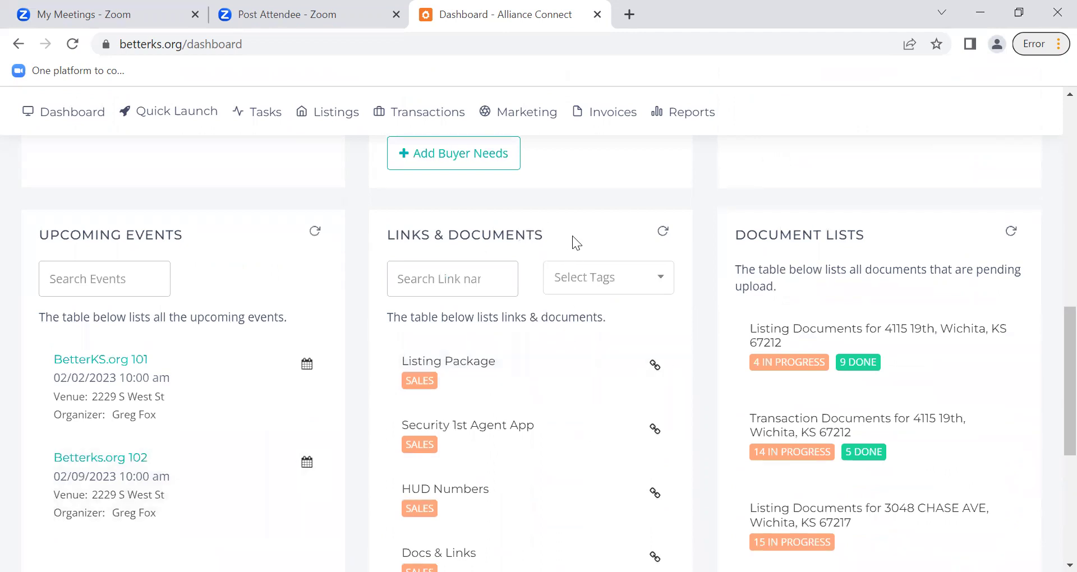
scroll(481, 353, "up", 6)
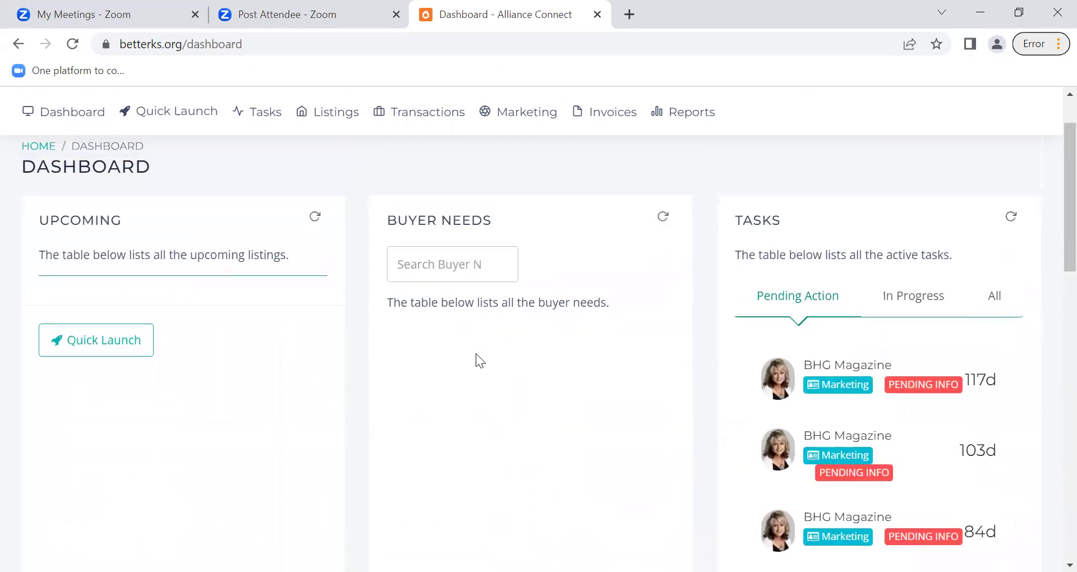
scroll(476, 353, "up", 1)
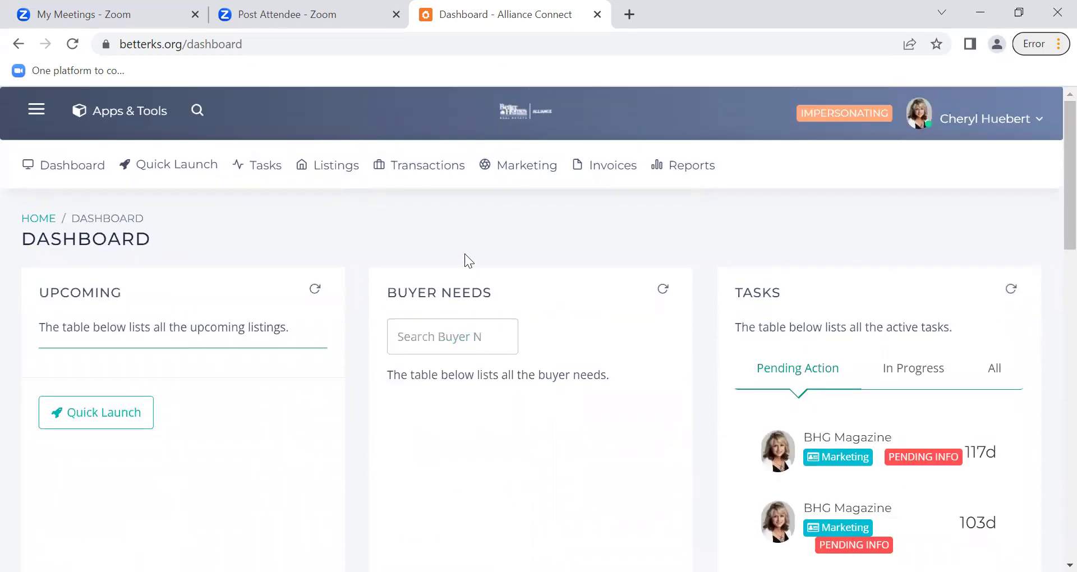
Step: Open Listings and review the $180,000 pending listing and the closed listings
left_click(336, 168)
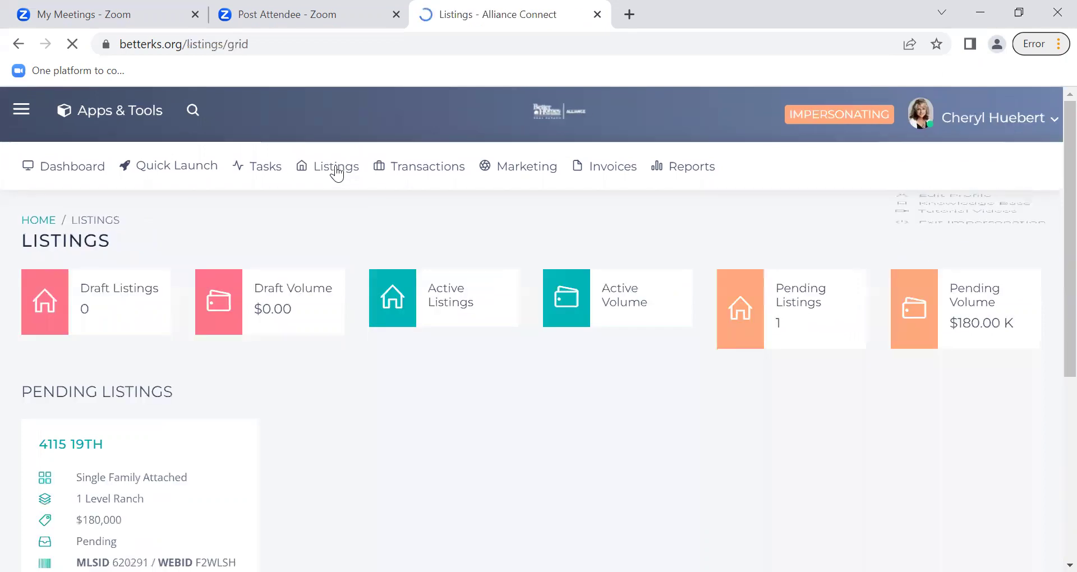
scroll(446, 431, "down", 7)
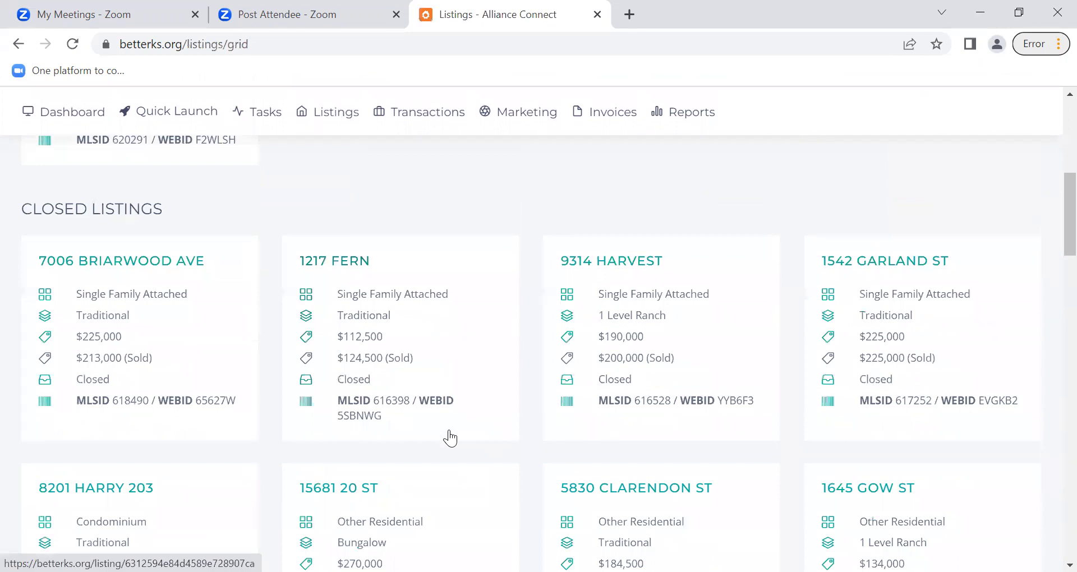
scroll(450, 438, "up", 6)
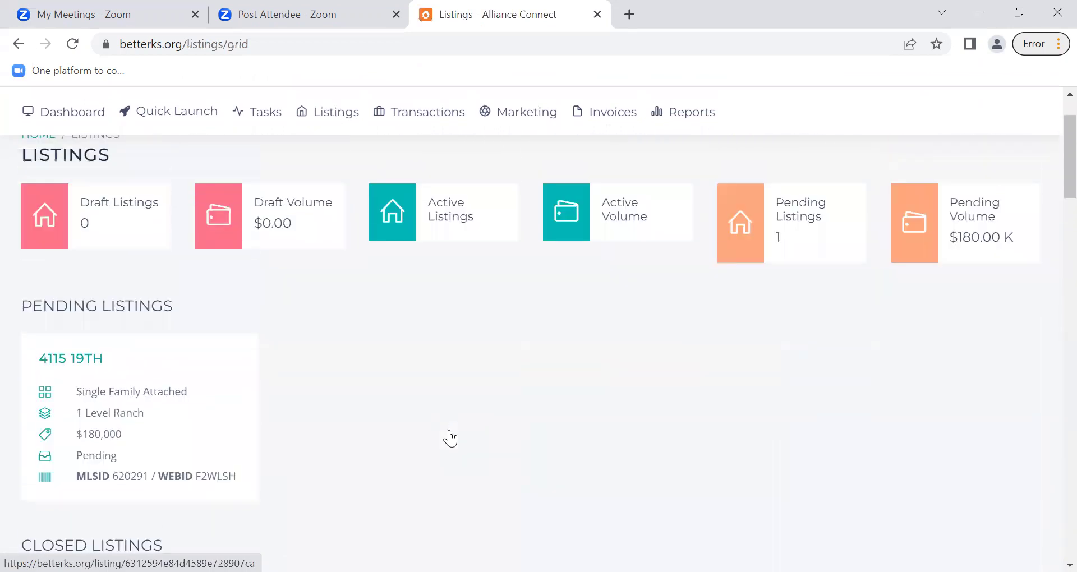
scroll(474, 382, "up", 2)
mouse_move(435, 176)
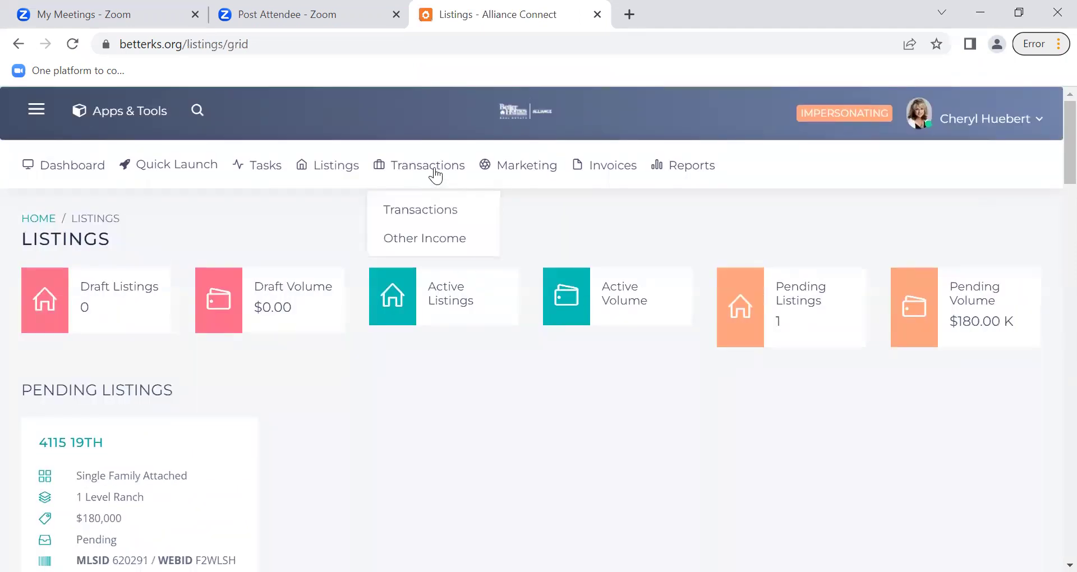
left_click(422, 212)
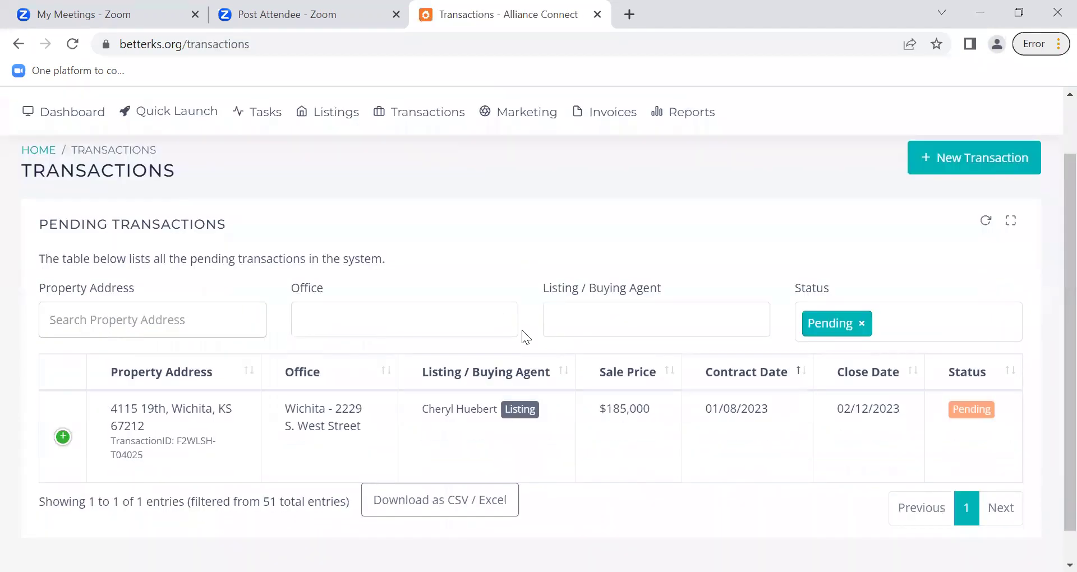
scroll(522, 335, "down", 2)
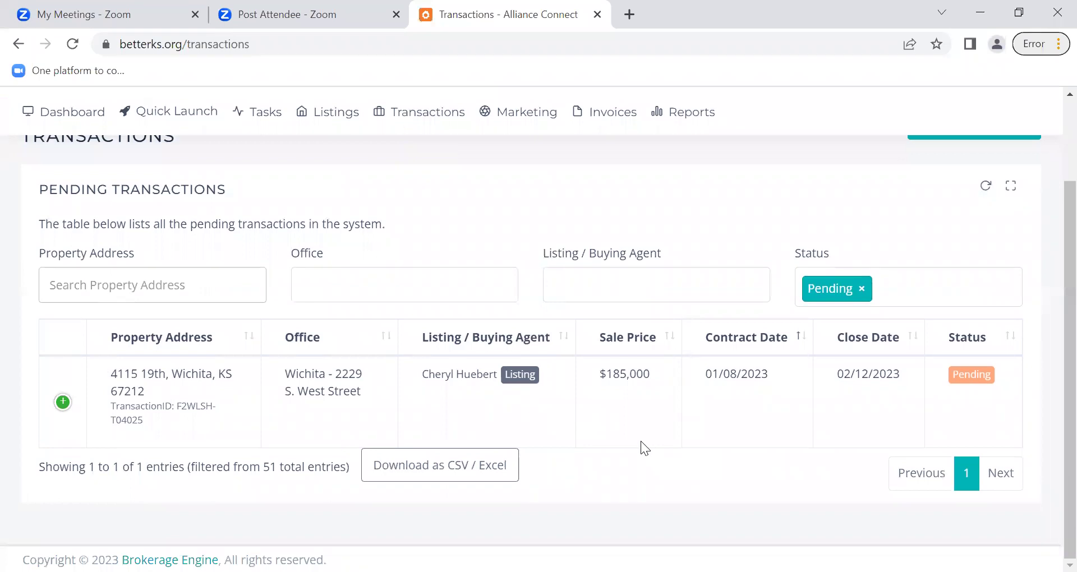
scroll(641, 441, "up", 2)
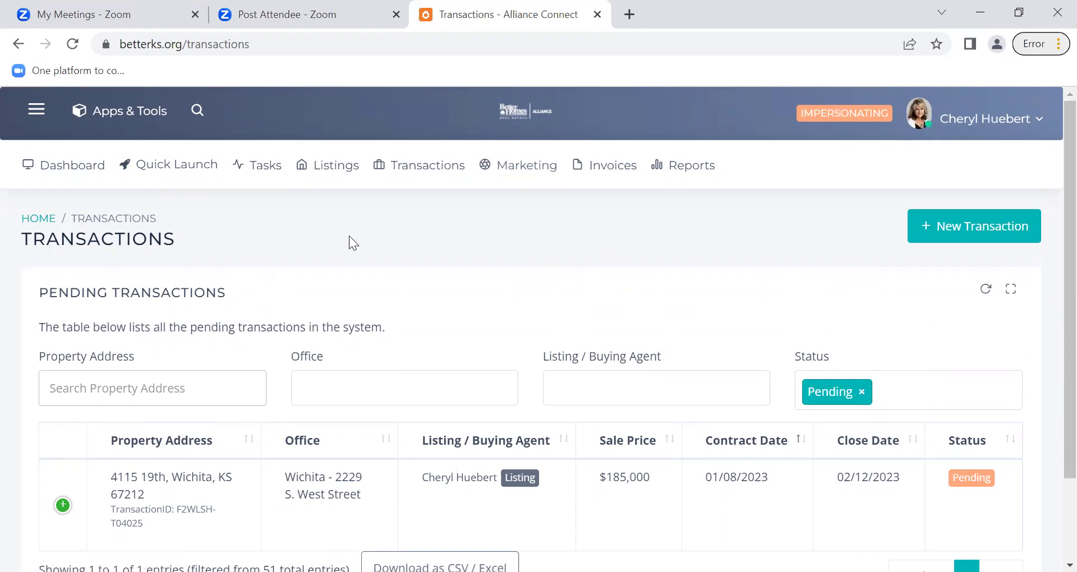
mouse_move(430, 168)
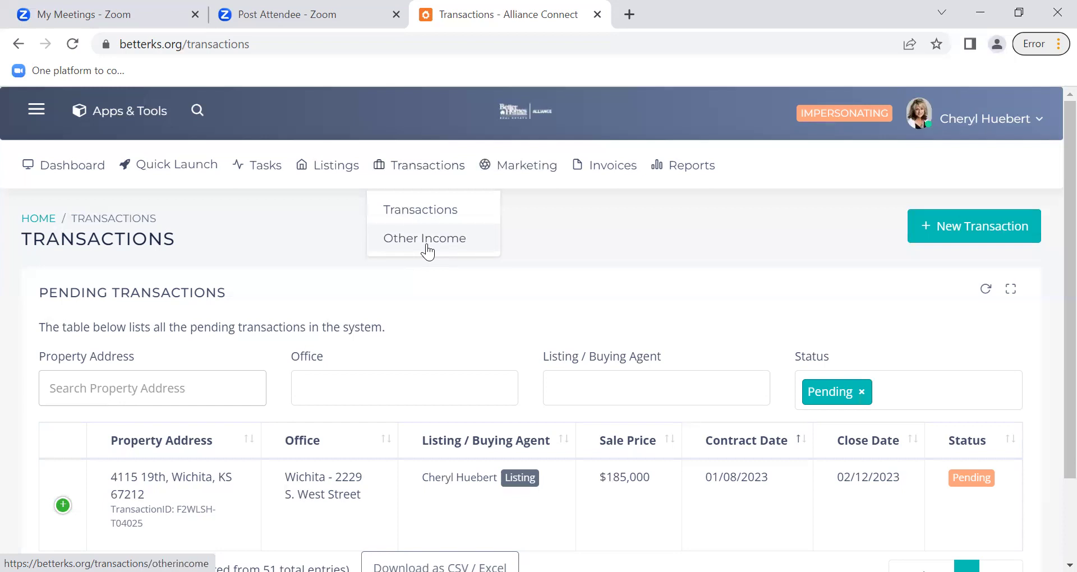
Step: Switch to Other Income and scroll to the $7,500 referral income entry received 12/14/2020
left_click(425, 239)
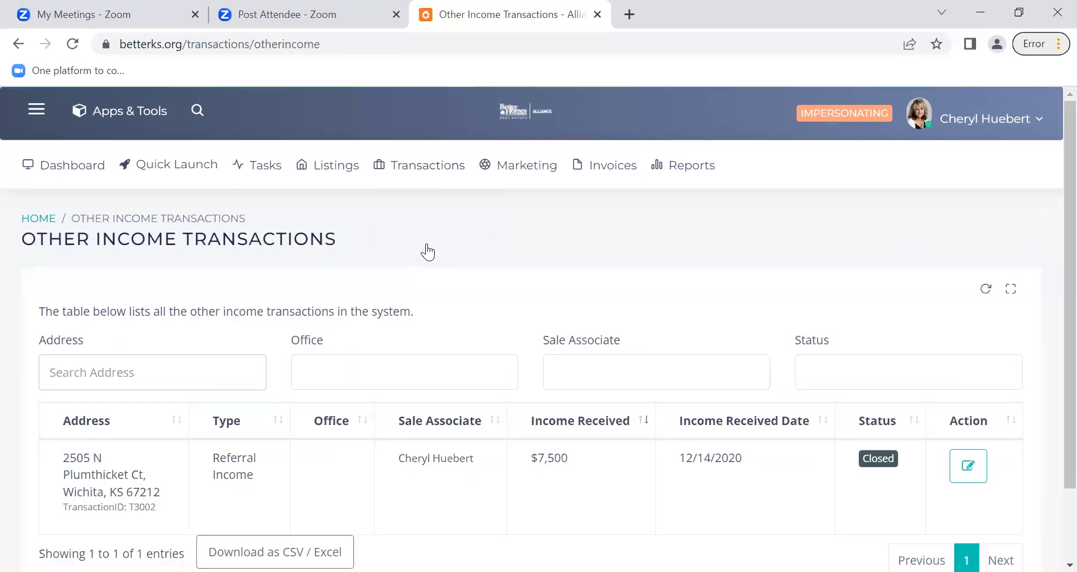
scroll(433, 277, "down", 2)
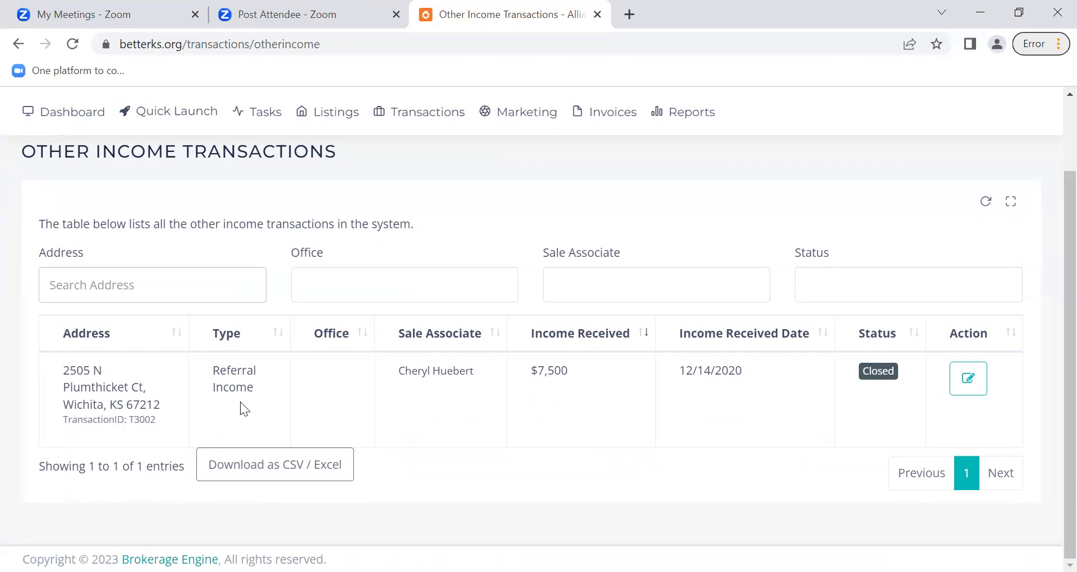
Step: Look through the referral income's Edit Other Income Transaction form, then return to the Dashboard
left_click(977, 385)
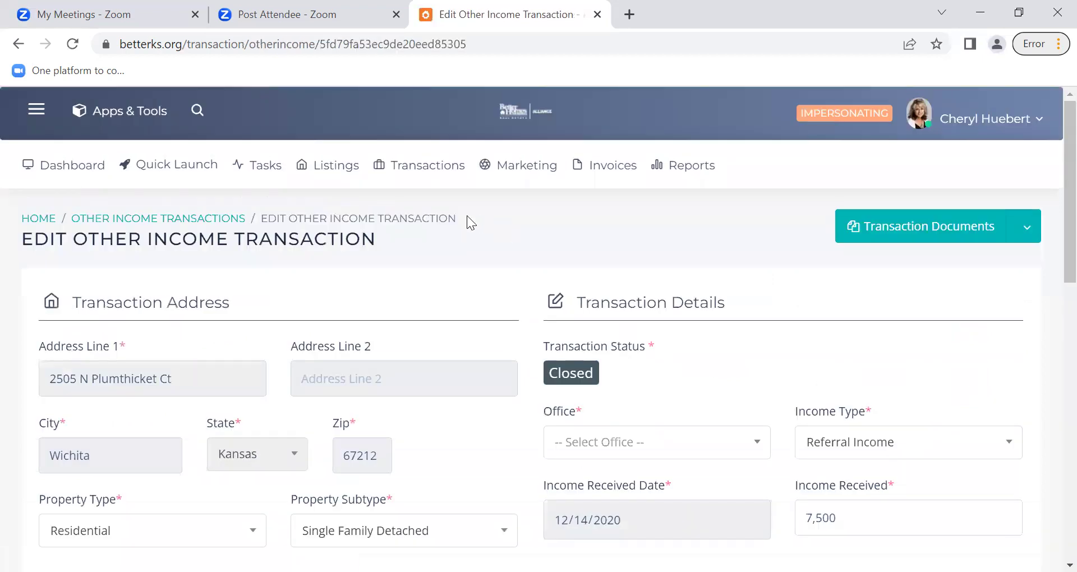
scroll(467, 217, "down", 5)
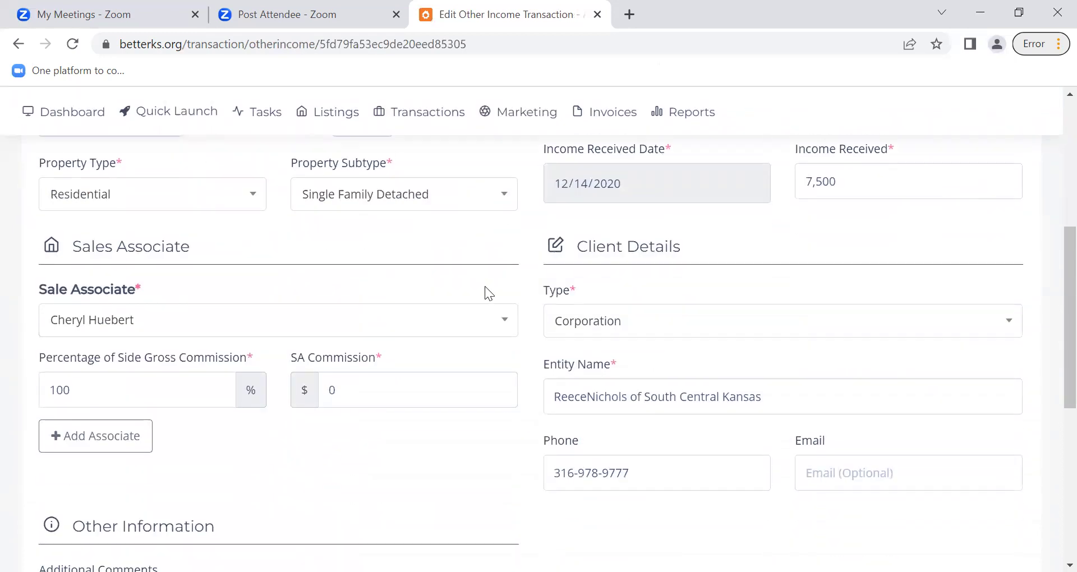
scroll(477, 308, "up", 5)
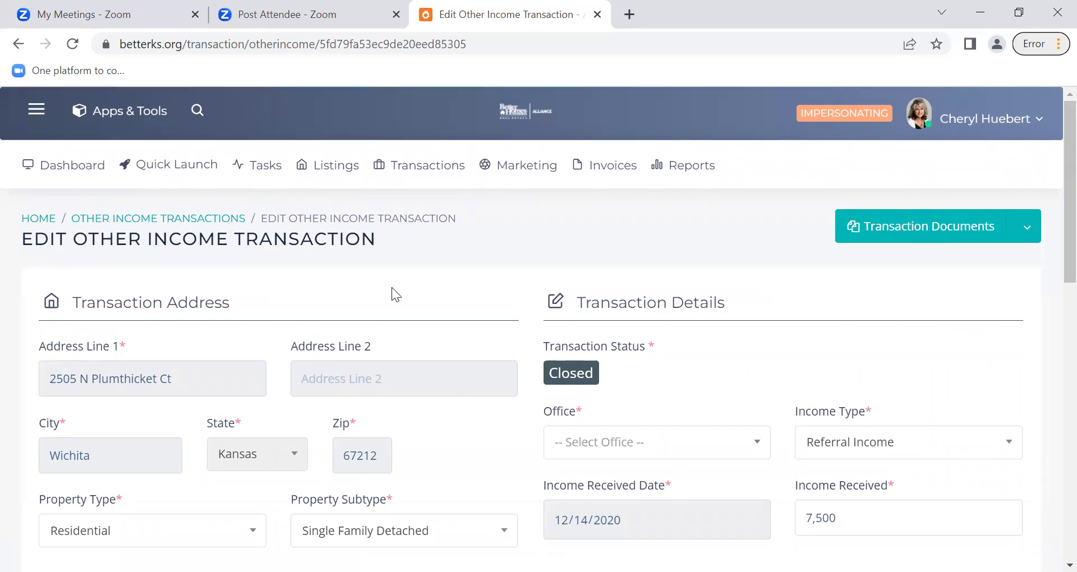
left_click(76, 173)
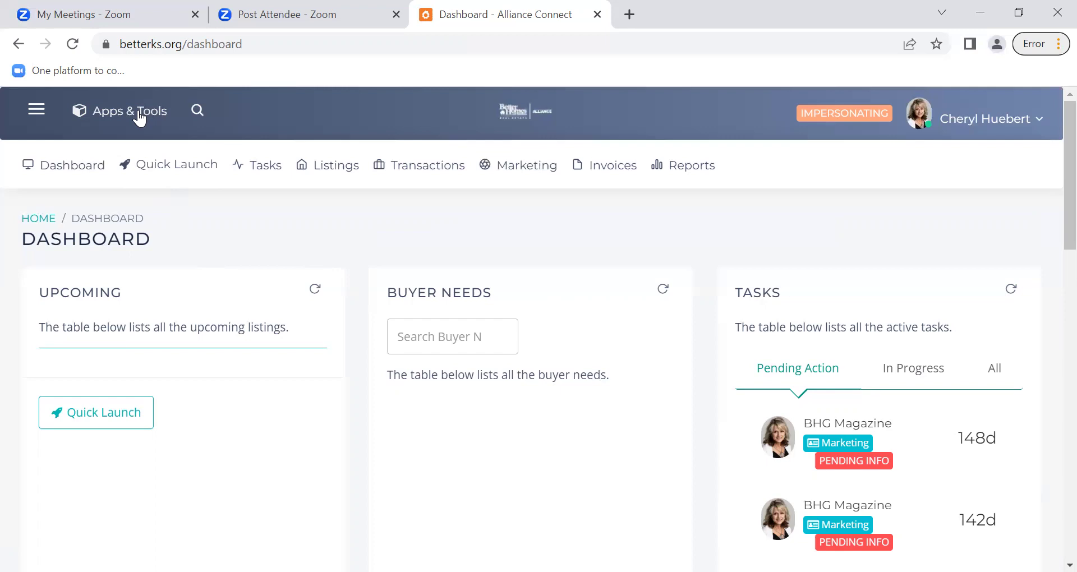
Step: Show the Apps & Tools tiles for Greenhouse, Office 365, Exposio and Sckmls
left_click(139, 115)
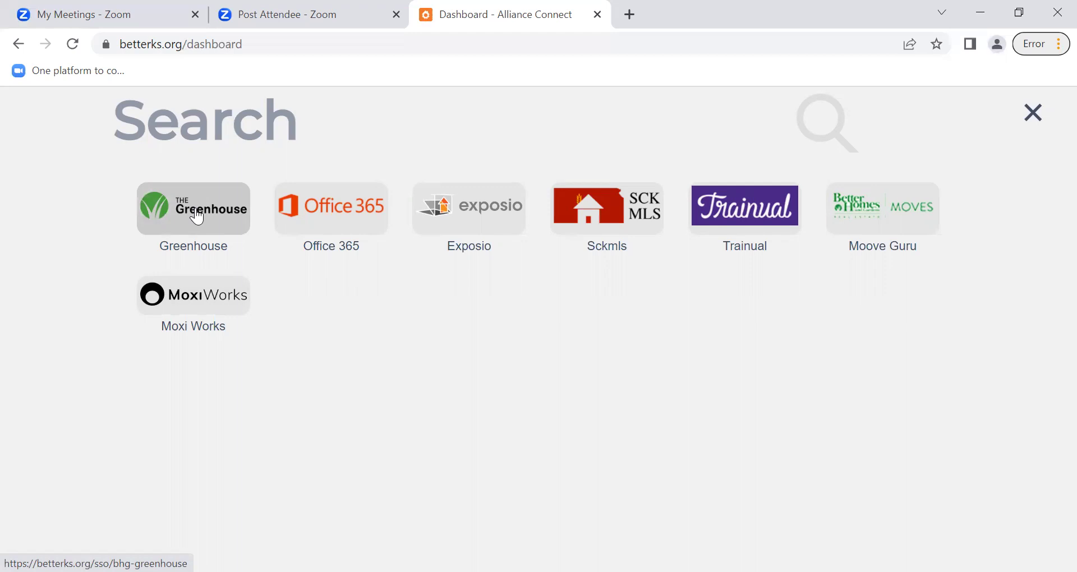
Step: Launch Greenhouse via single sign-on and reach the Better Homes and Gardens sign-in password field
left_click(197, 217)
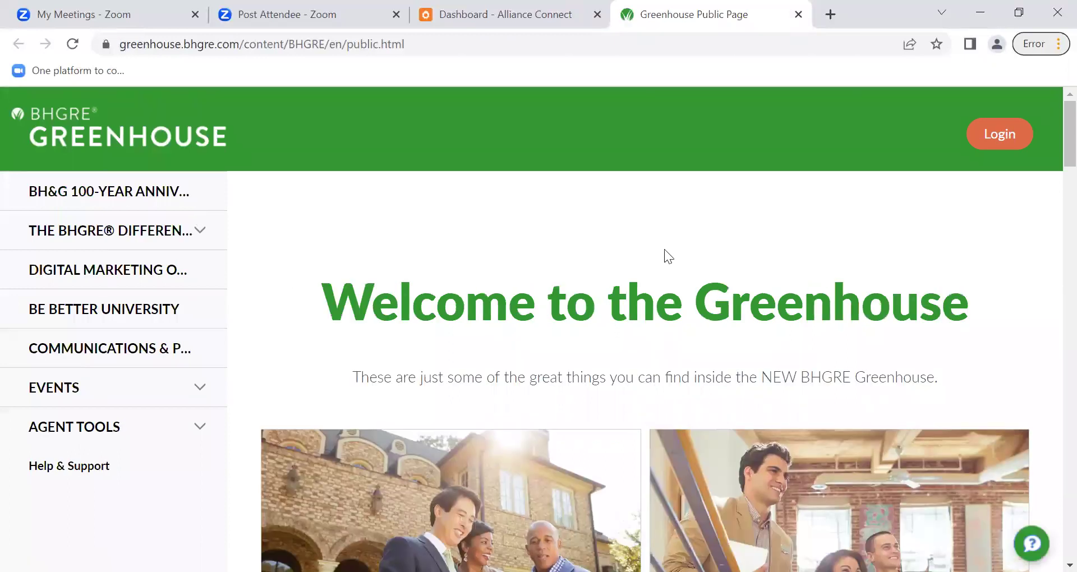
left_click(1016, 134)
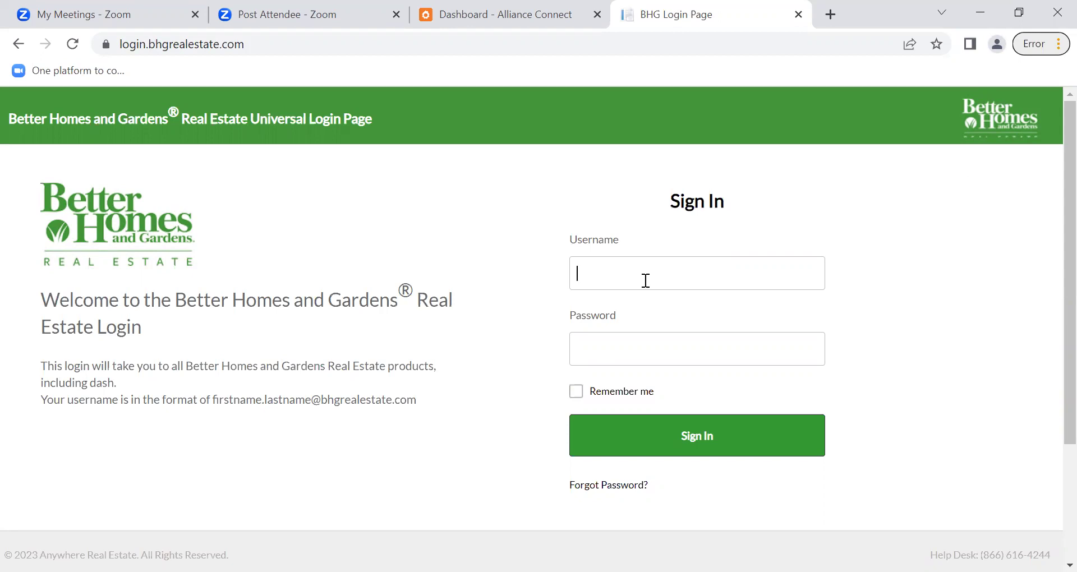
left_click(624, 347)
Step: Close the Greenhouse sign-in tab and launch Office 365 from the app tiles
left_click(797, 16)
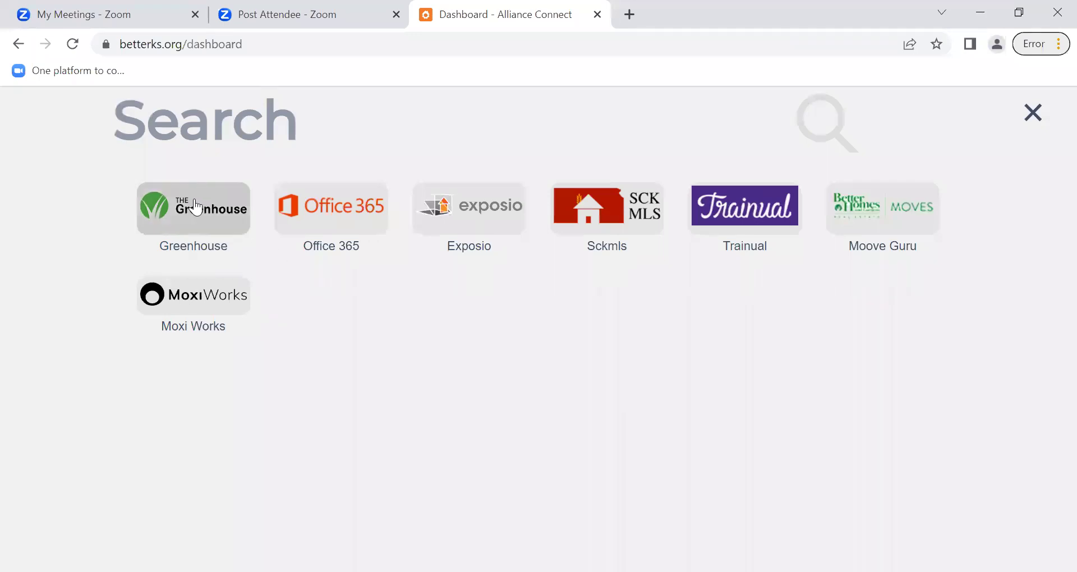
left_click(336, 220)
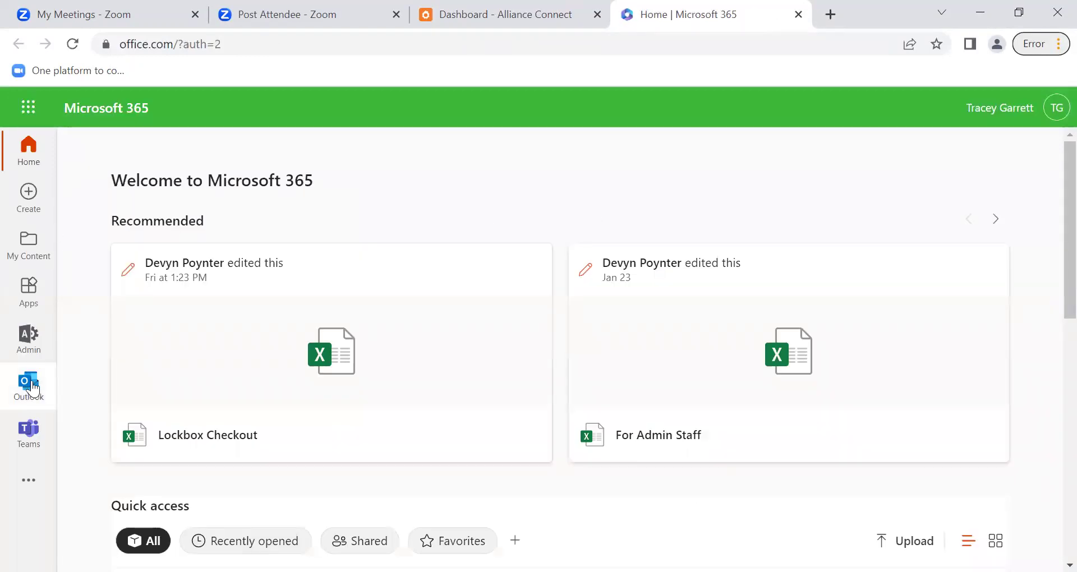
Step: Reveal the extra Microsoft 365 apps (Word, Excel, PowerPoint), then dismiss that panel
left_click(28, 486)
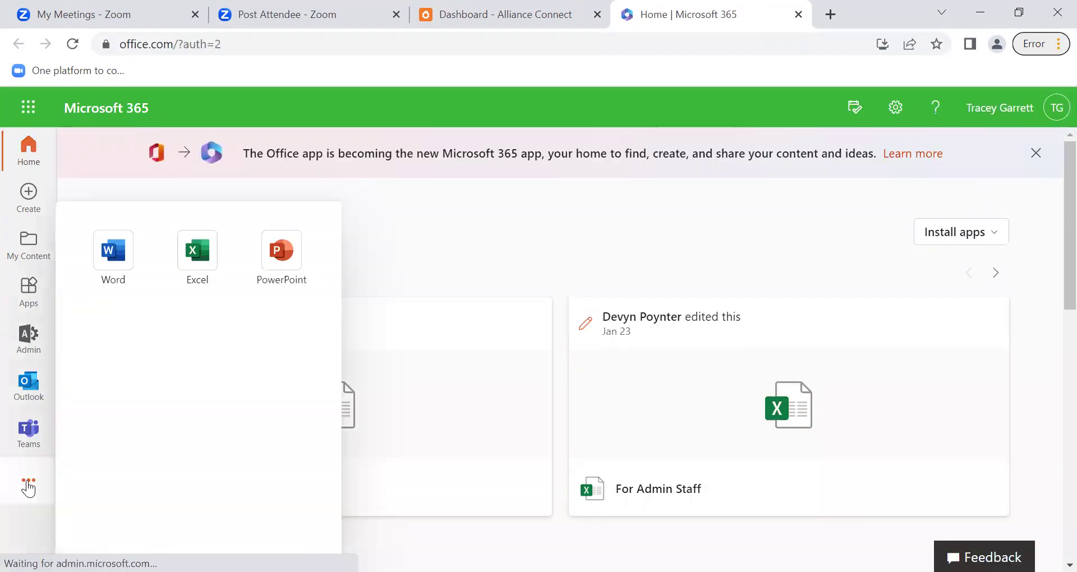
left_click(448, 255)
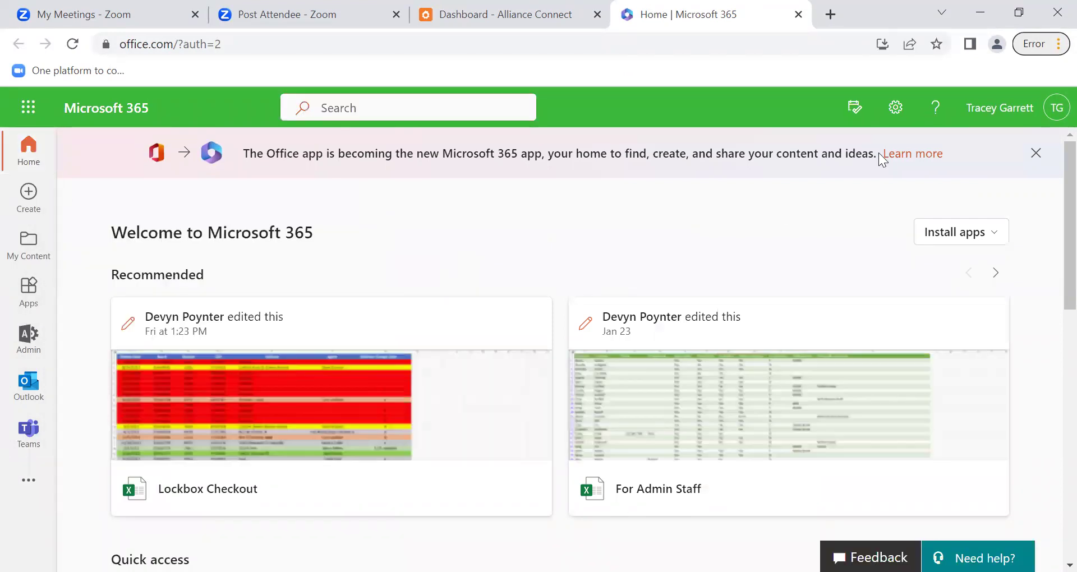
Step: Close the Microsoft 365 and Alliance Connect tabs and reload betterks.org in a fresh tab
left_click(798, 14)
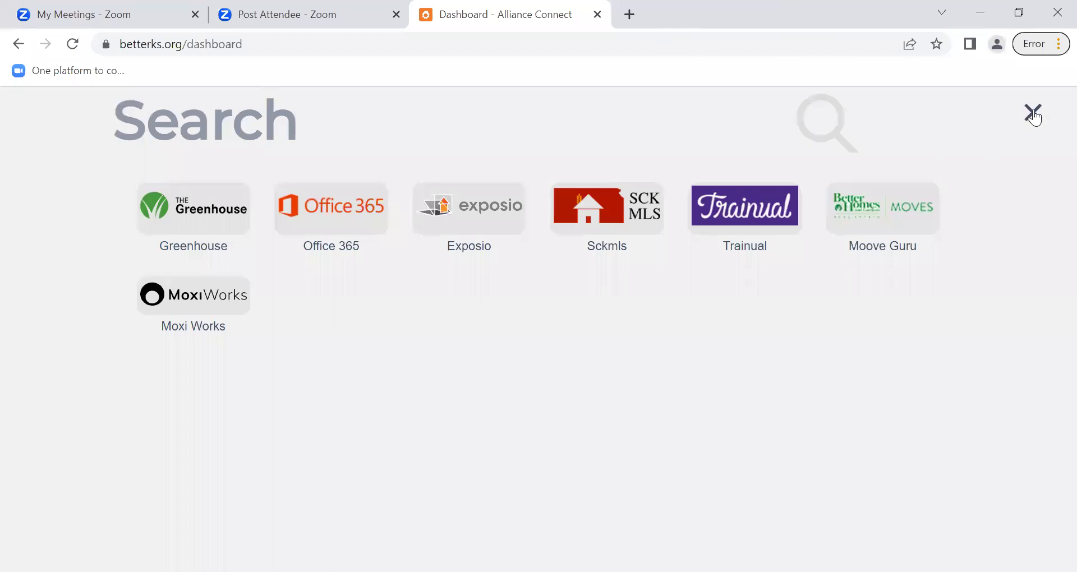
left_click(598, 15)
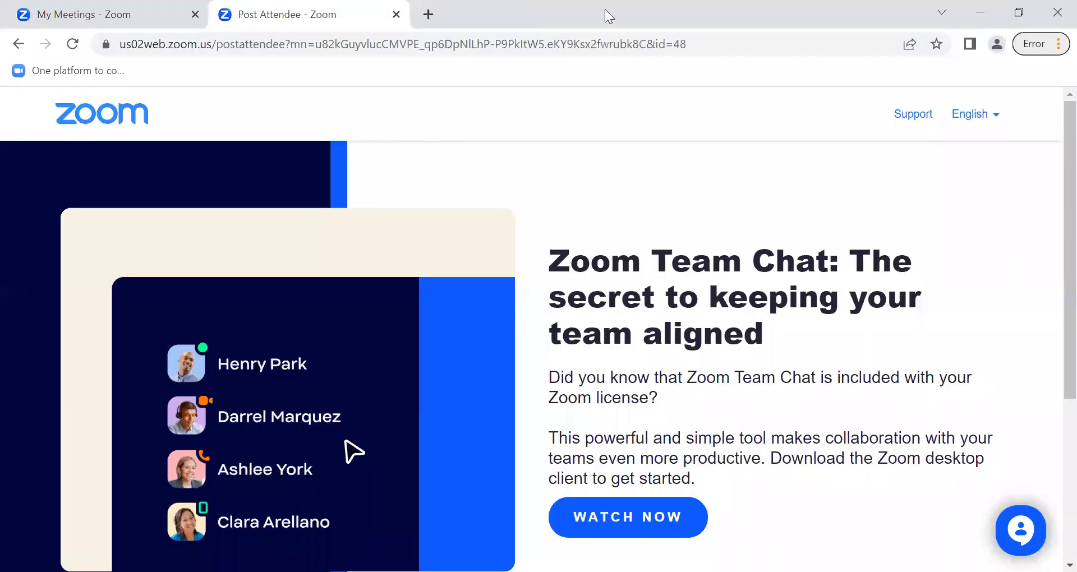
left_click(429, 15)
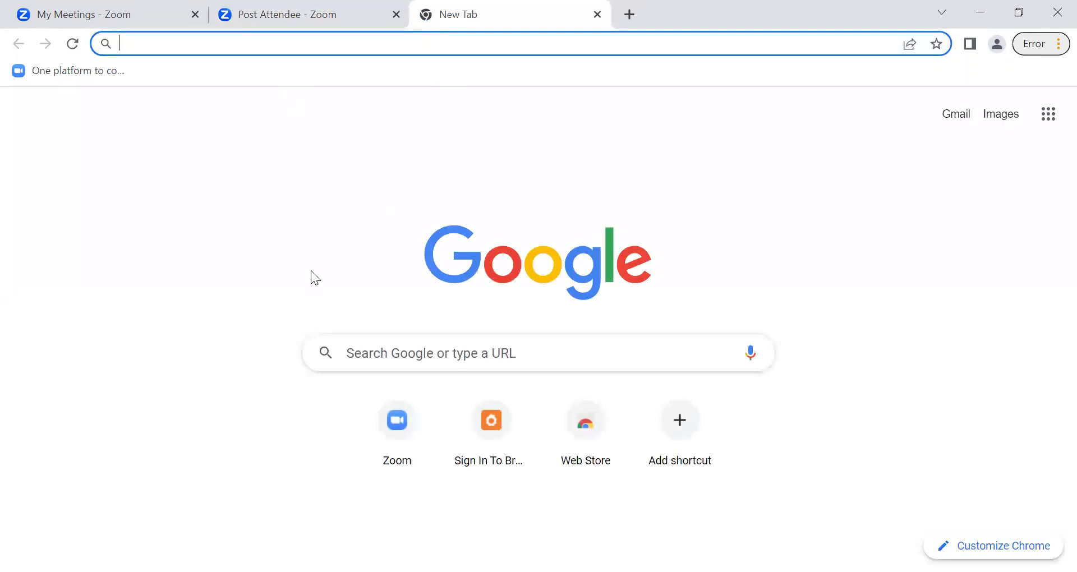
type("etterk")
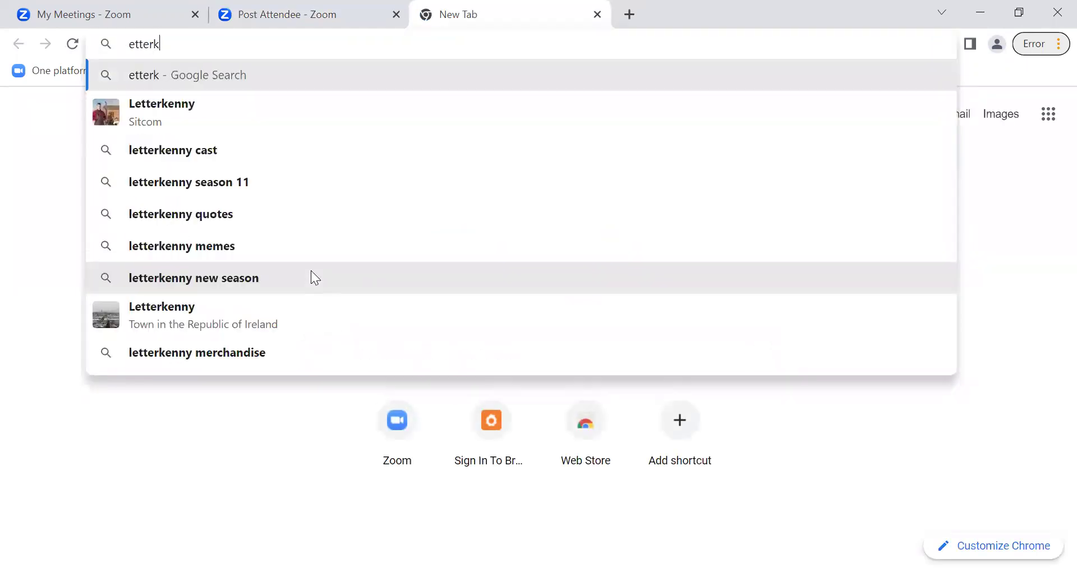
type("s.org")
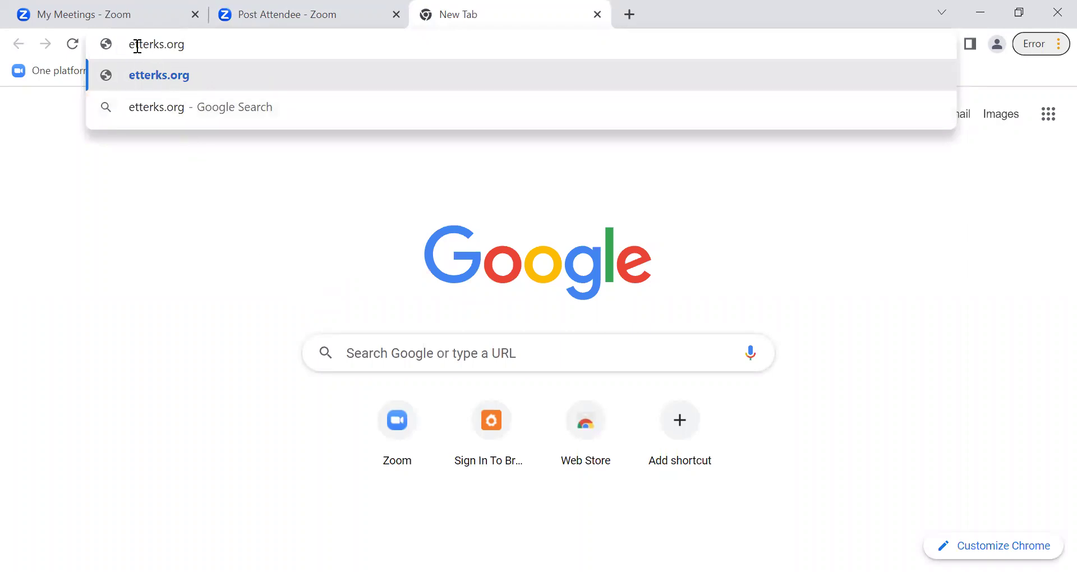
type("b")
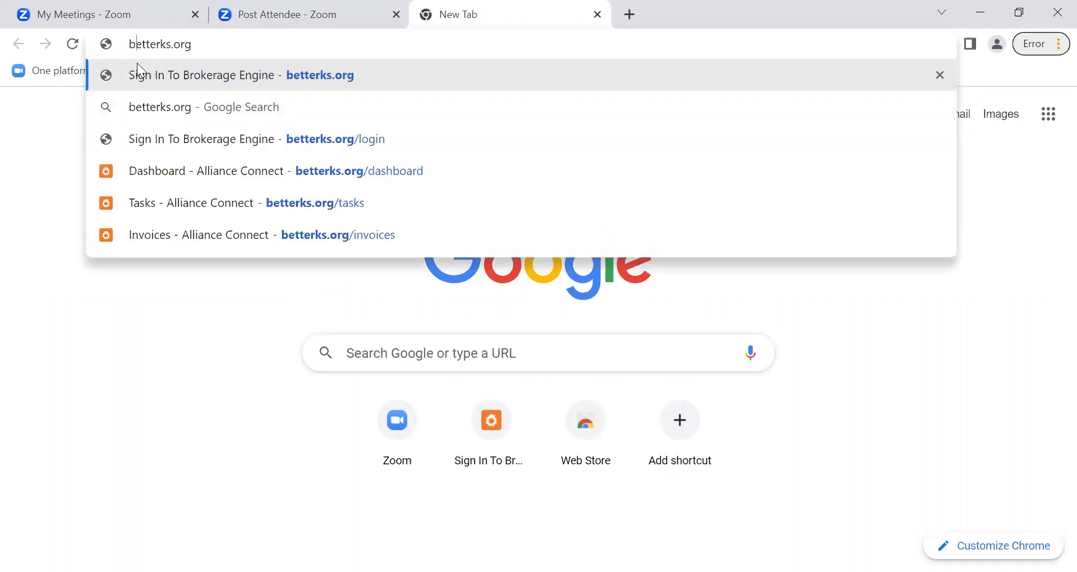
key("Return")
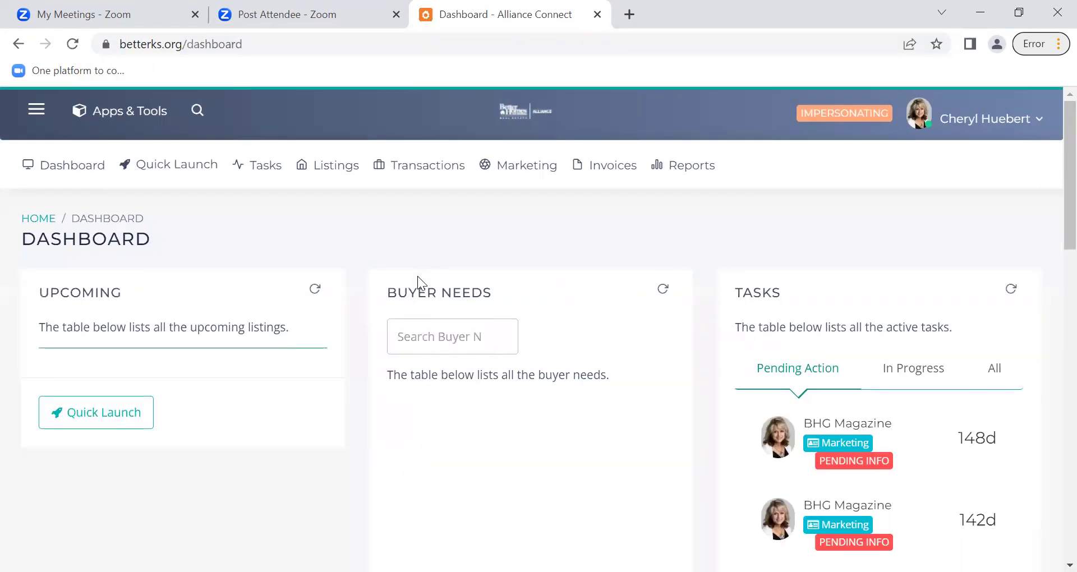
Step: Exit impersonation of the agent from the profile menu and bring up the app list
left_click(1029, 125)
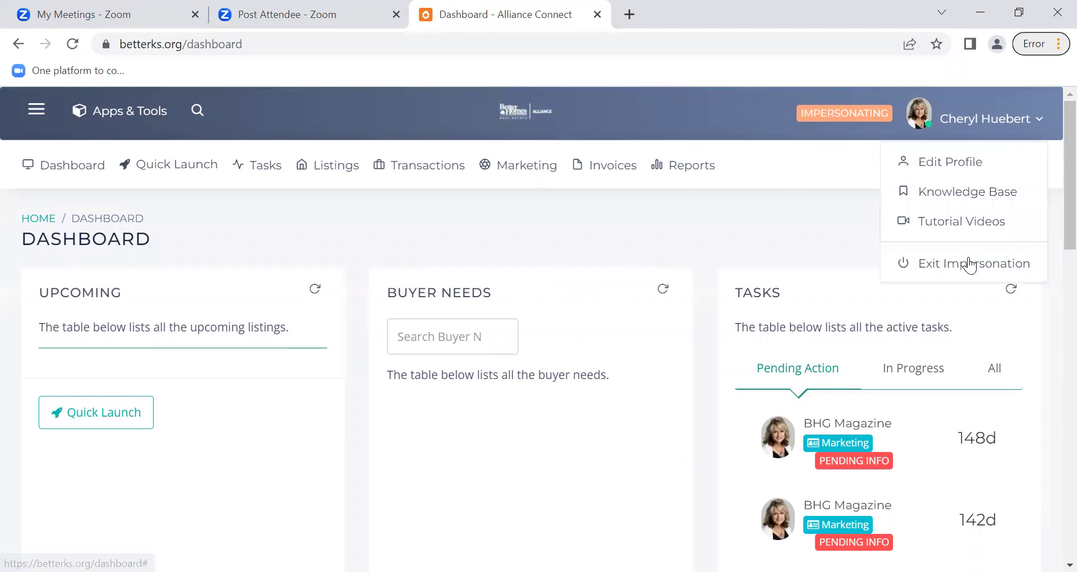
left_click(966, 266)
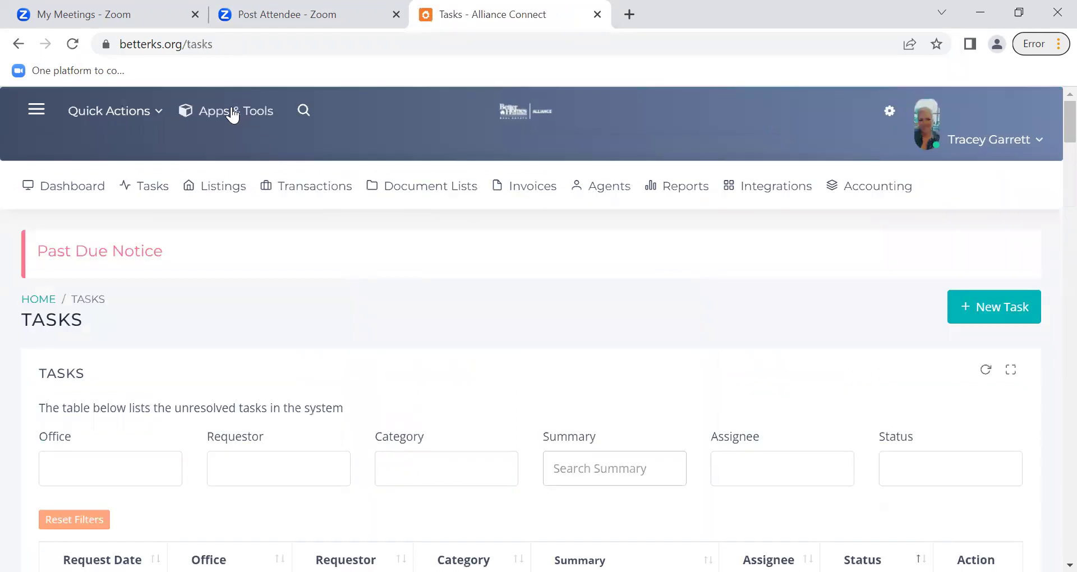
left_click(233, 112)
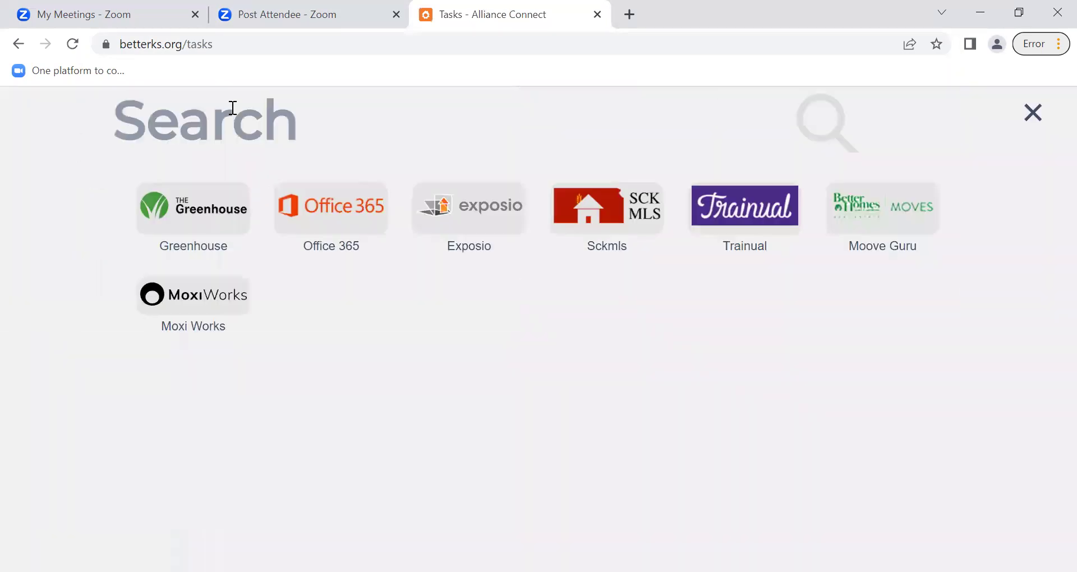
Step: Launch Greenhouse in a new tab and go to its Better Homes and Gardens sign-in form
left_click(191, 214)
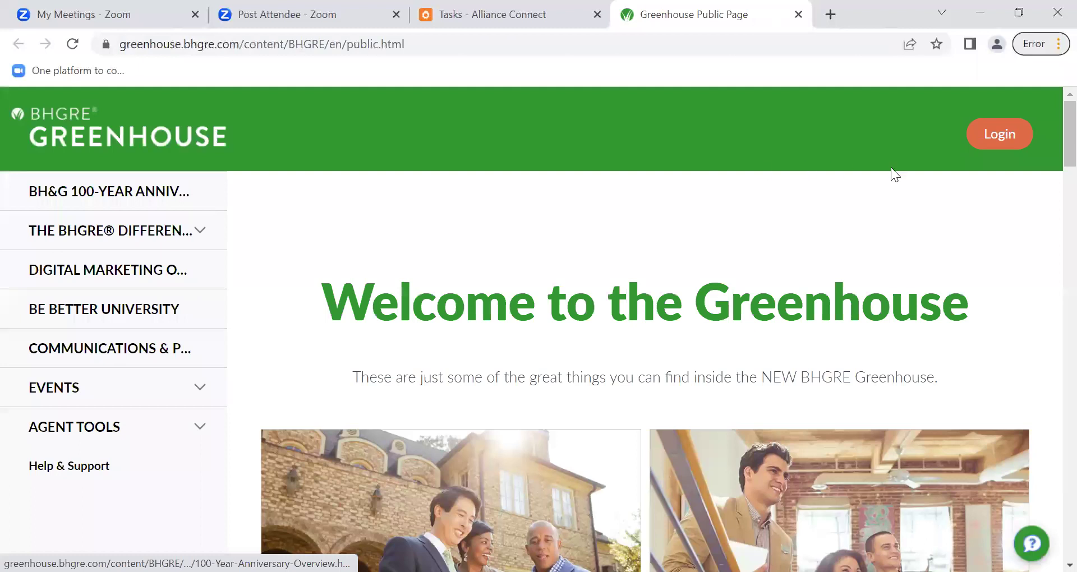
left_click(1014, 139)
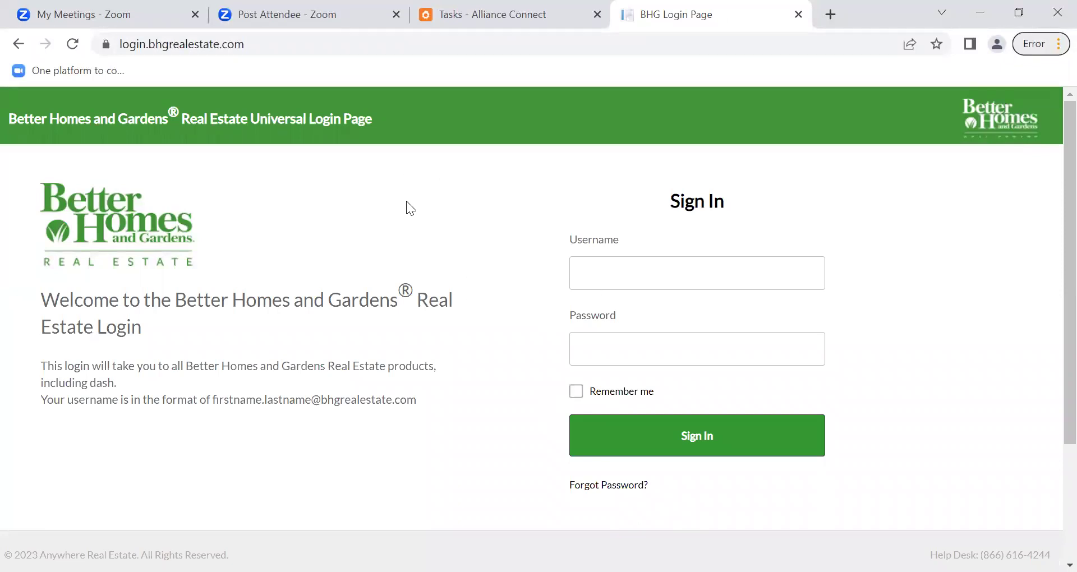
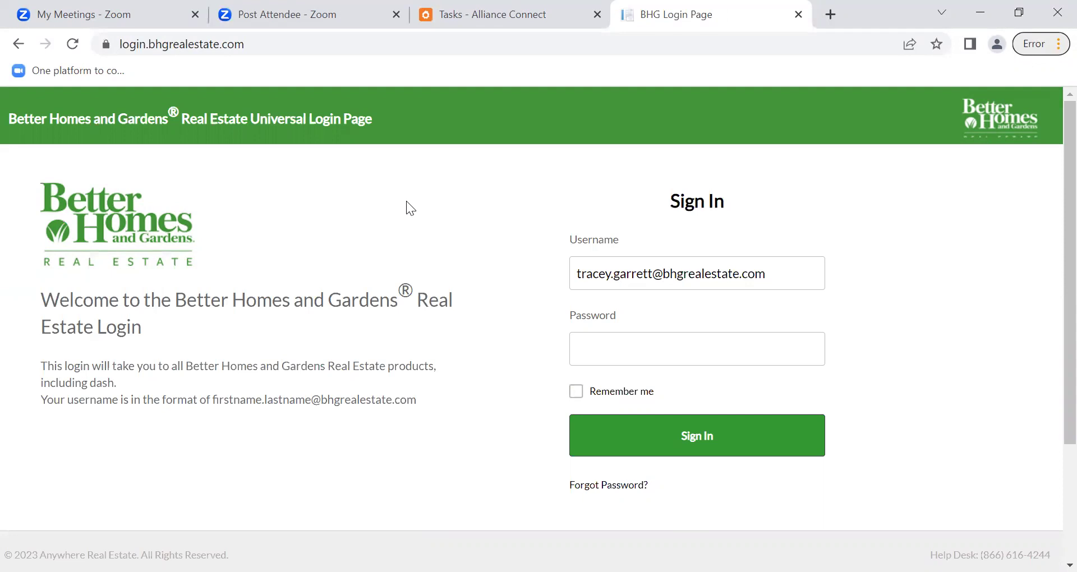
Step: Sign in with the agent's username and password, declining Chrome's offer to save the password
left_click(637, 350)
type("•••••••••")
key("Return")
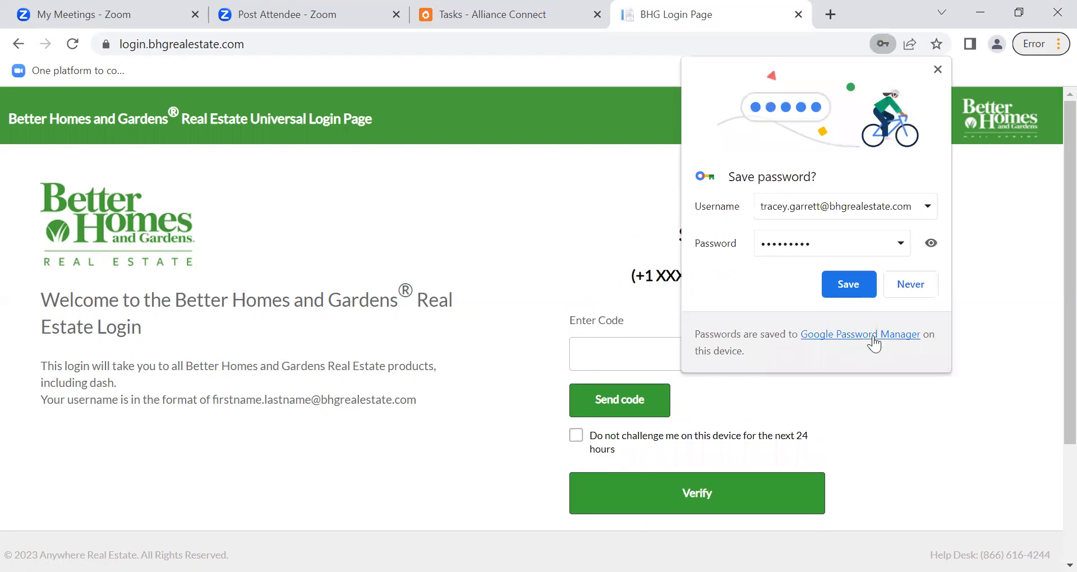
left_click(916, 289)
Step: Have a verification code texted to the phone, enter it, and verify to finish the BHG Real Estate sign-in
scroll(870, 392, "down", 1)
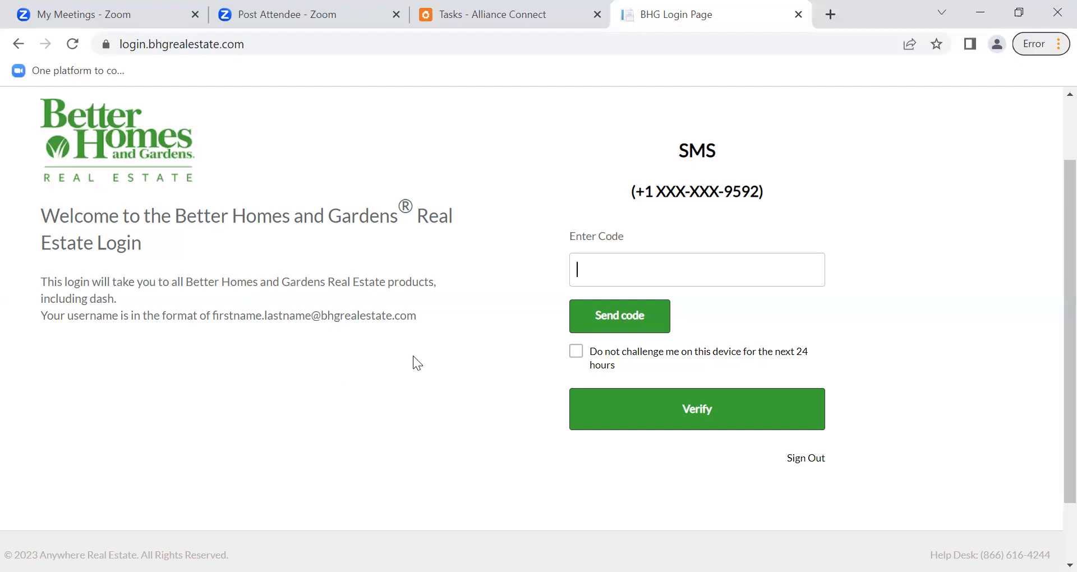
left_click(616, 321)
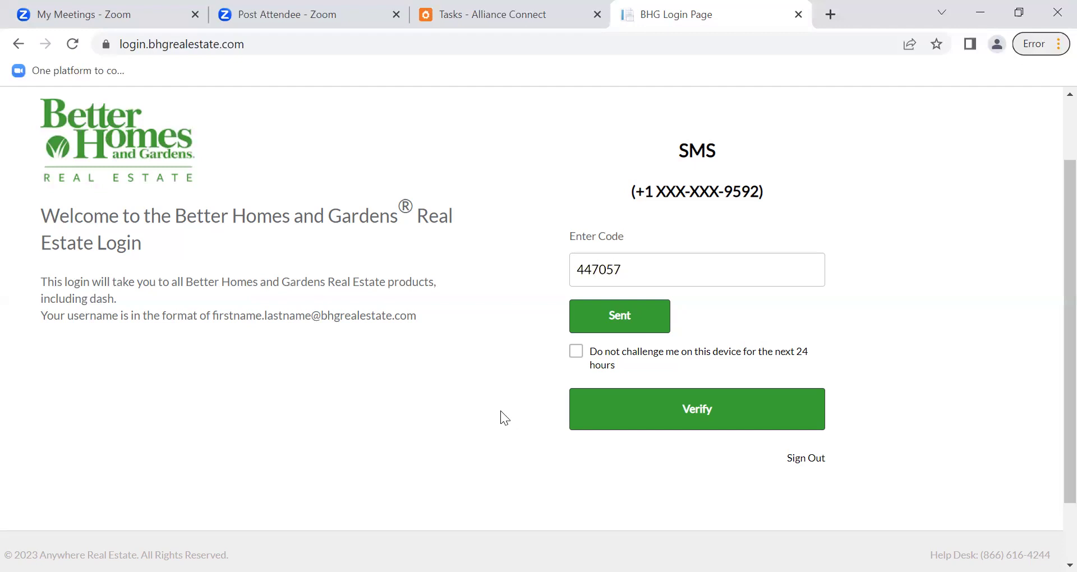
left_click(669, 413)
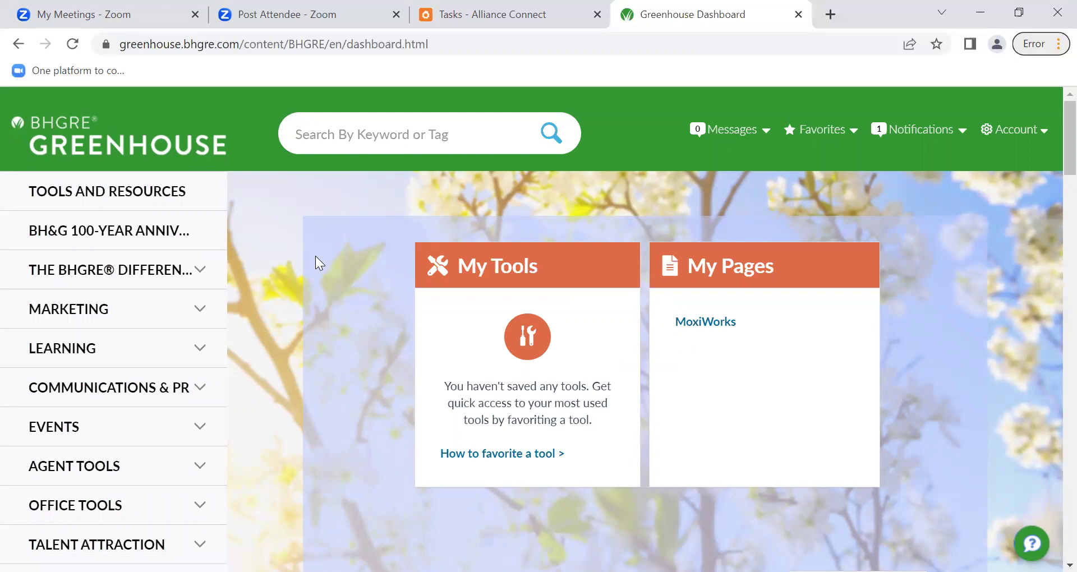
Step: Expand the LEARNING links on the Greenhouse dashboard and dismiss the recommendation survey banner
left_click(199, 347)
scroll(203, 334, "down", 3)
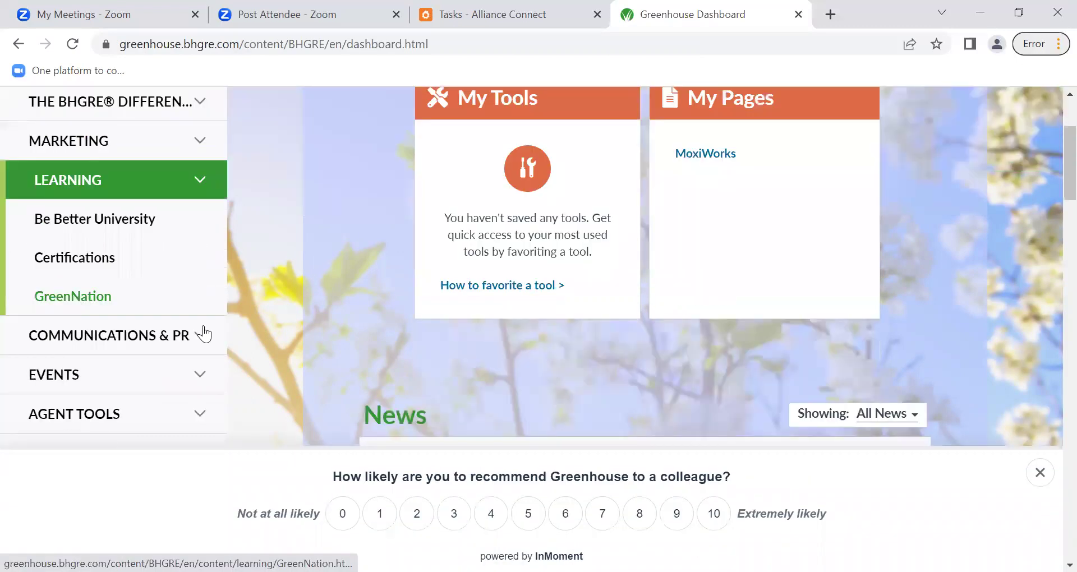
left_click(1043, 472)
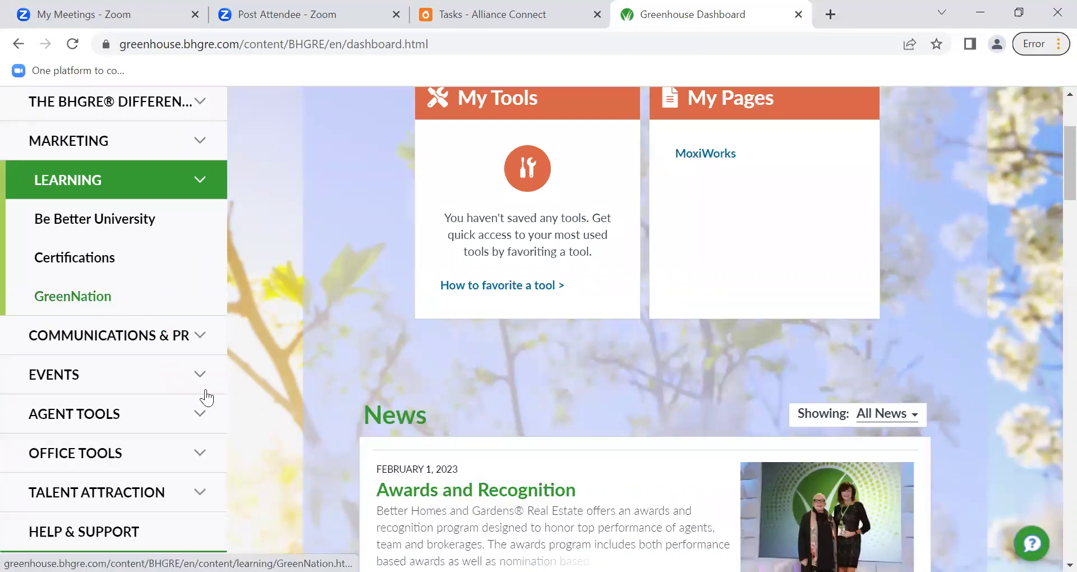
Step: Expand AGENT TOOLS and browse its links from MoxiWorks through Zap Website & CRM
left_click(201, 418)
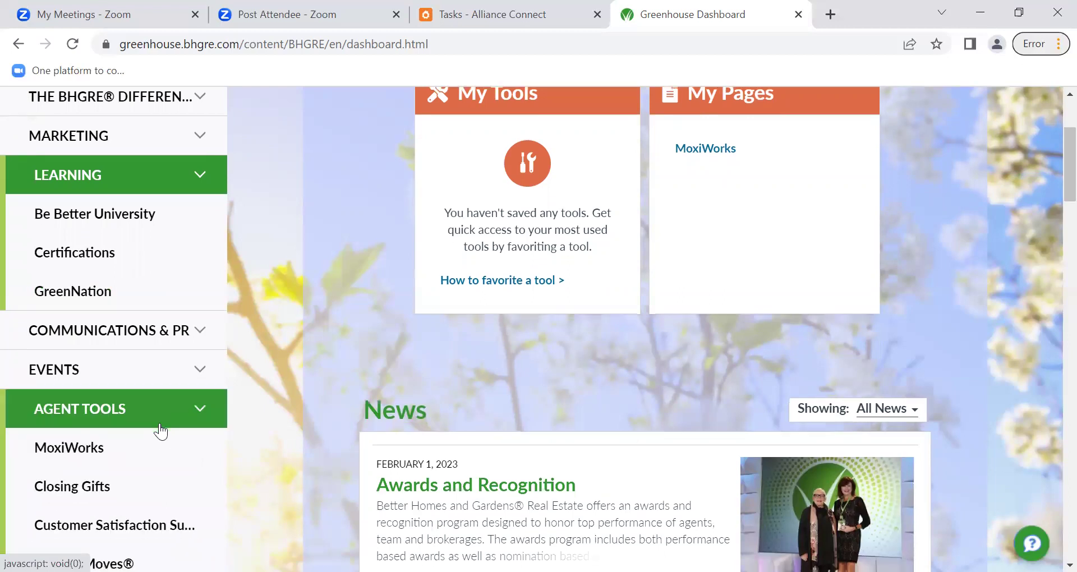
scroll(159, 433, "down", 1)
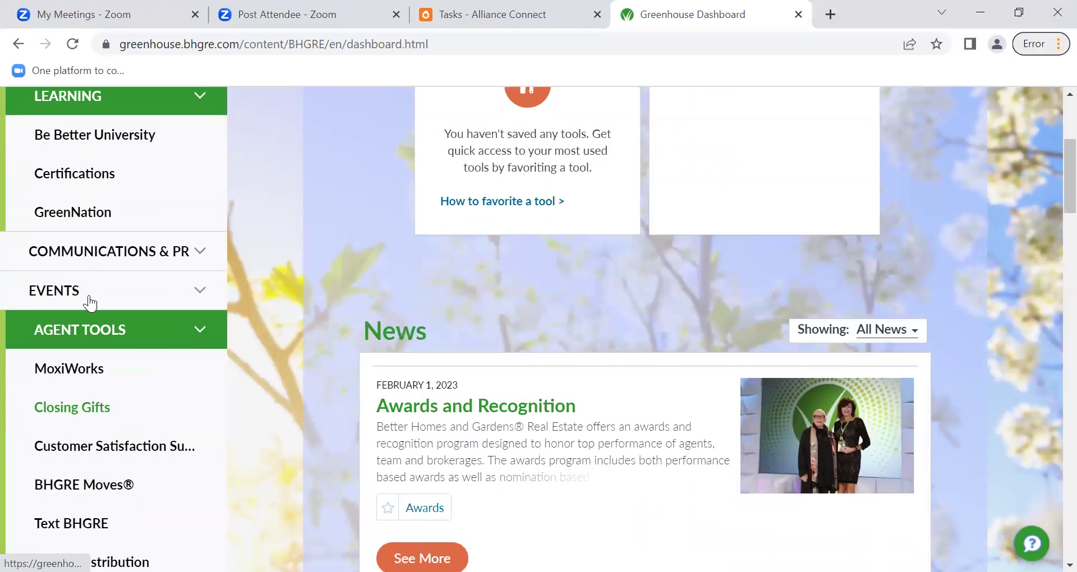
scroll(90, 303, "down", 1)
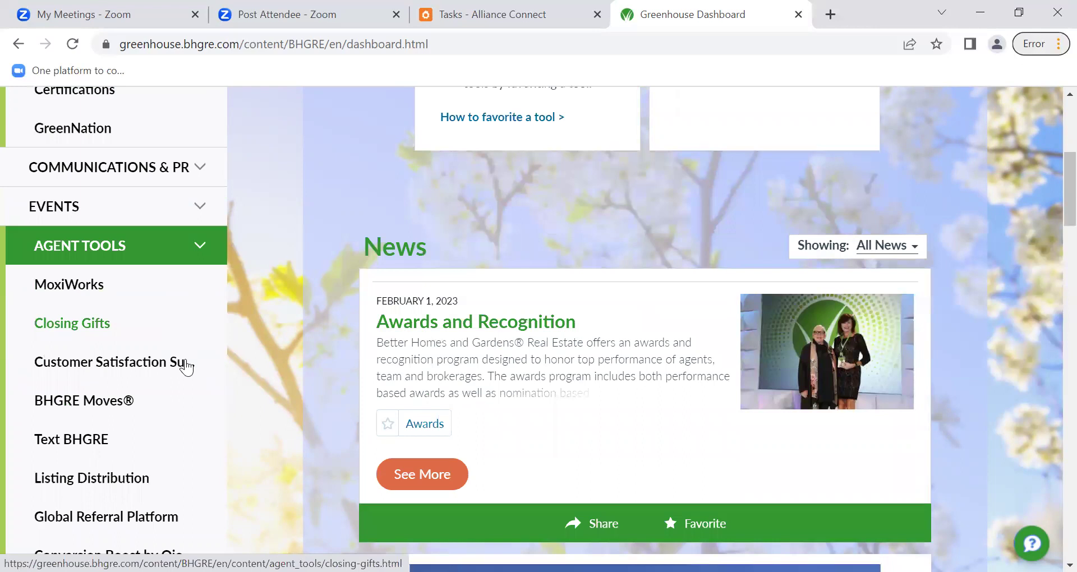
scroll(169, 435, "down", 2)
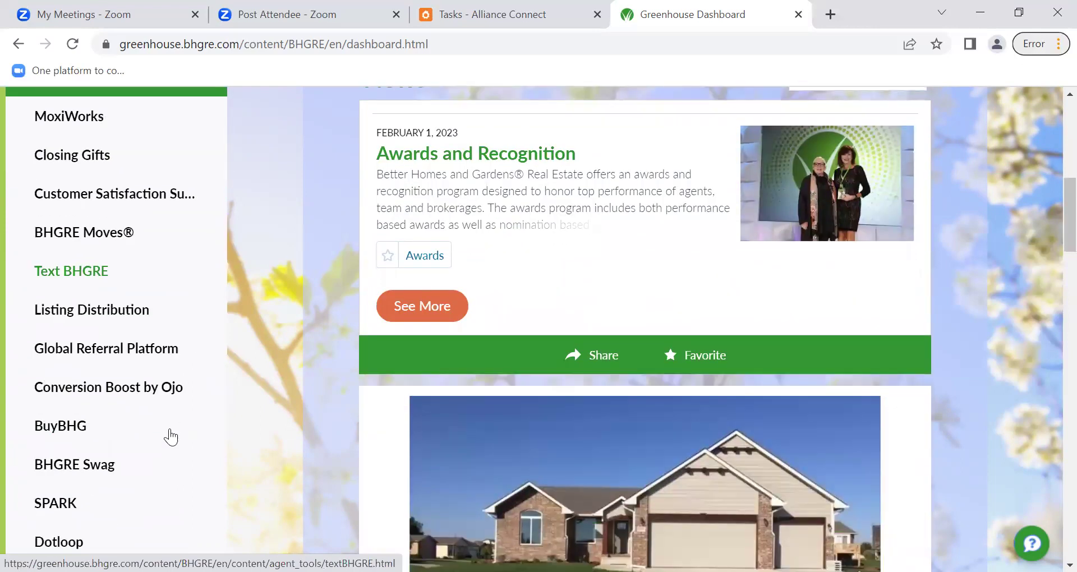
scroll(171, 437, "down", 1)
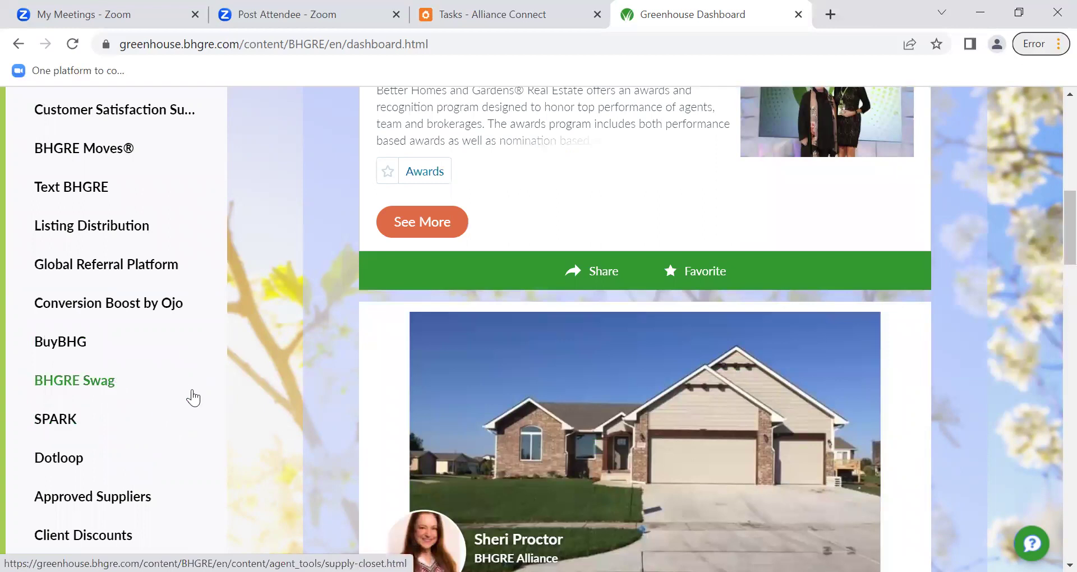
scroll(193, 398, "down", 1)
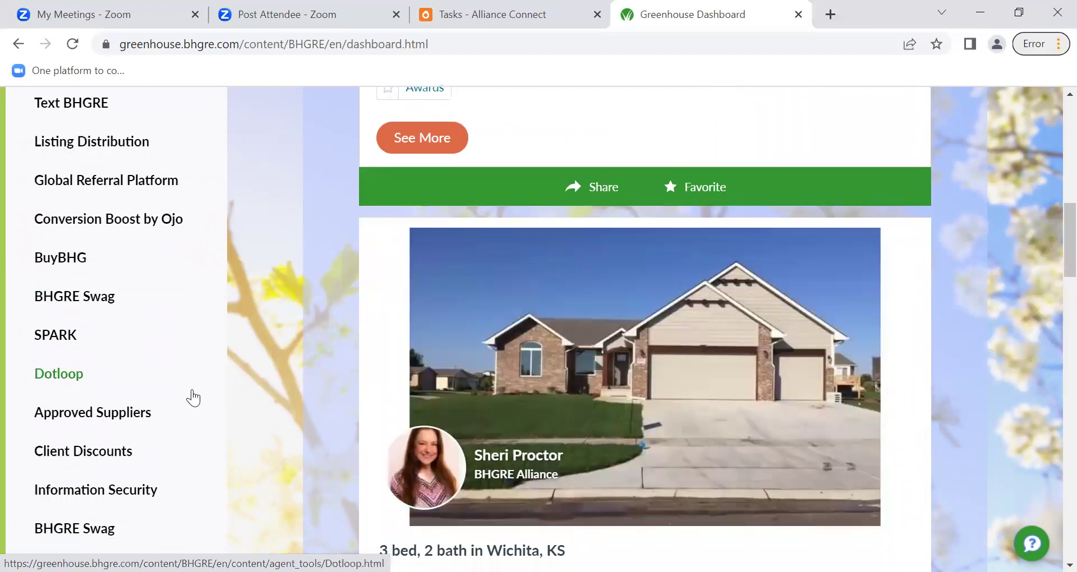
scroll(193, 398, "down", 1)
scroll(193, 398, "down", 1)
scroll(193, 399, "down", 3)
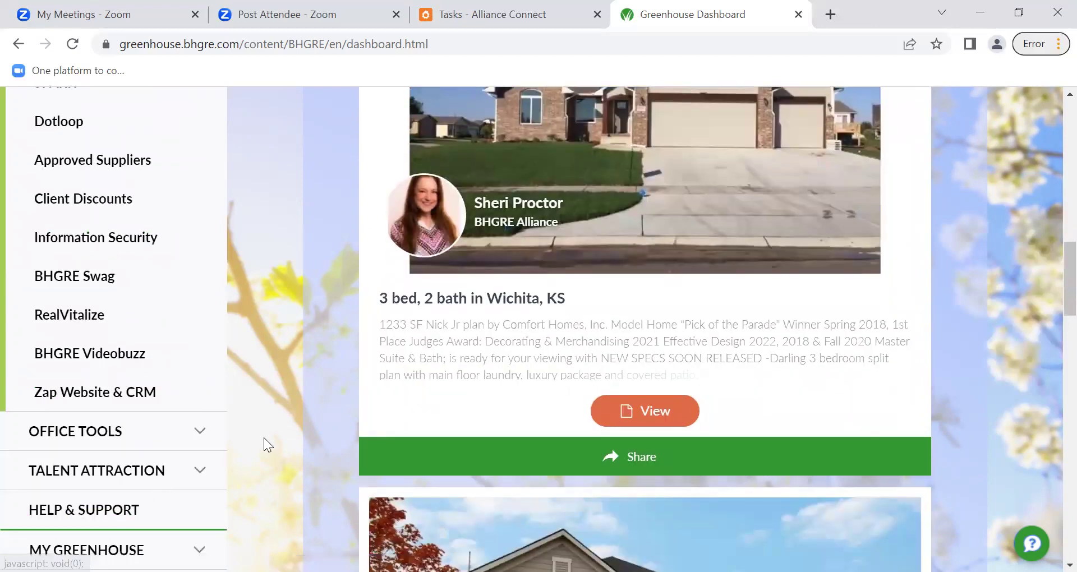
scroll(264, 440, "up", 15)
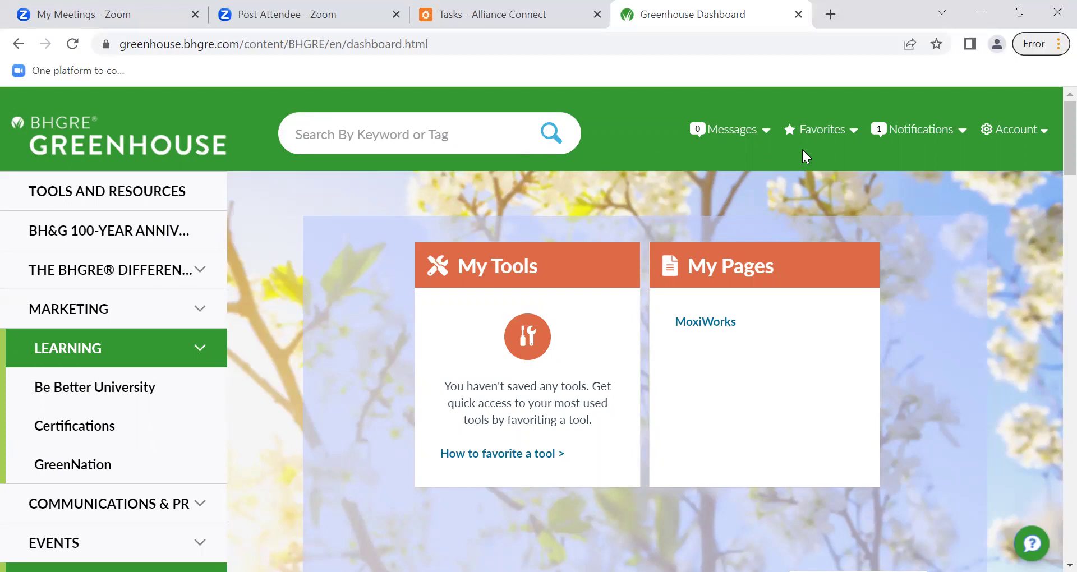
Step: Close Greenhouse, launch the Exposio Real Estate Camera site from Apps & Tools, then close it
left_click(798, 14)
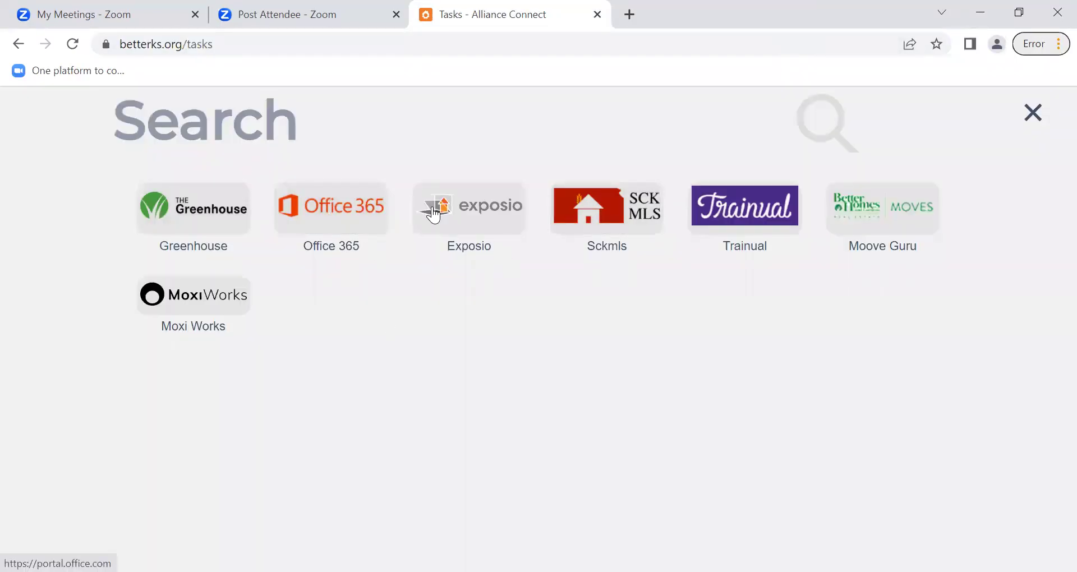
left_click(483, 212)
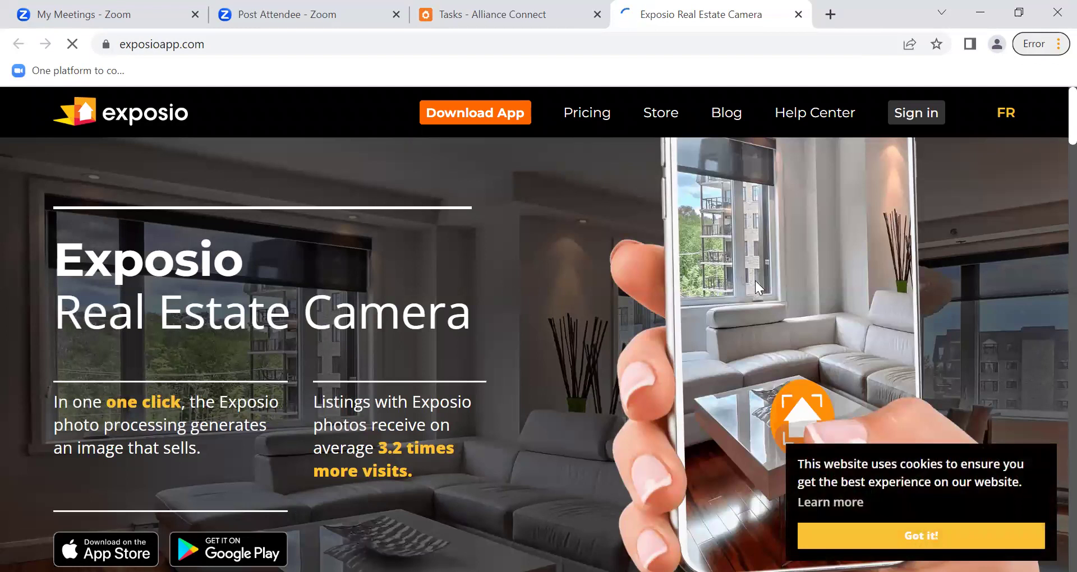
left_click(799, 14)
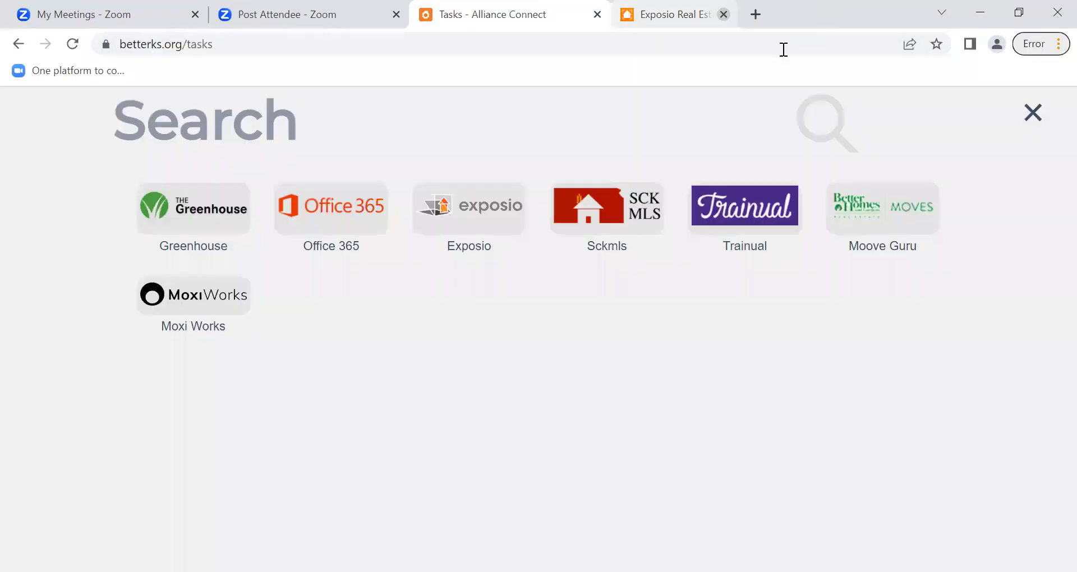
Step: Open the Sckmls SAFEMLS Secure Login page, close it, and close the Apps & Tools list
left_click(620, 198)
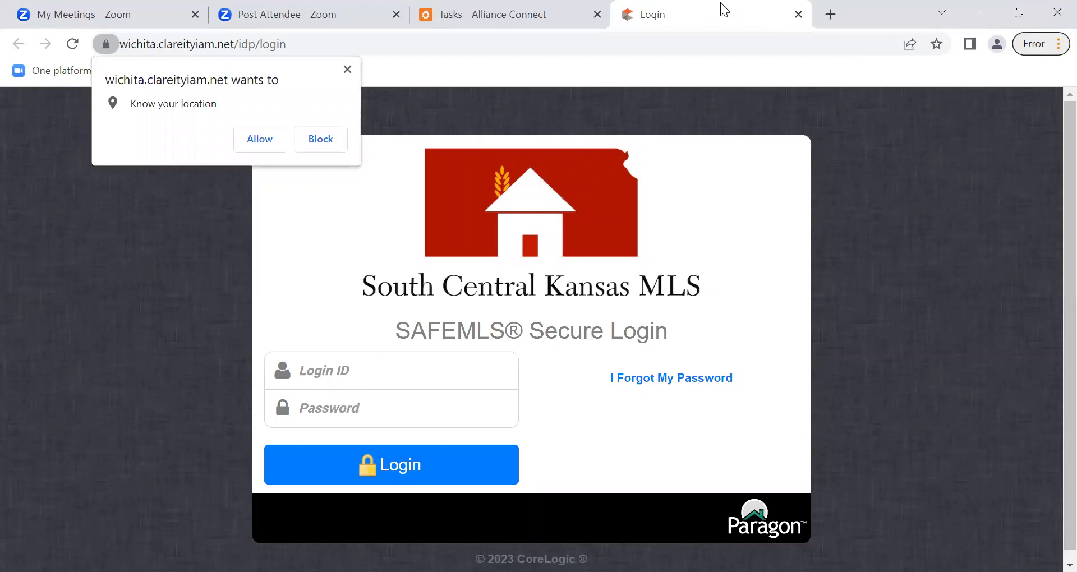
left_click(799, 14)
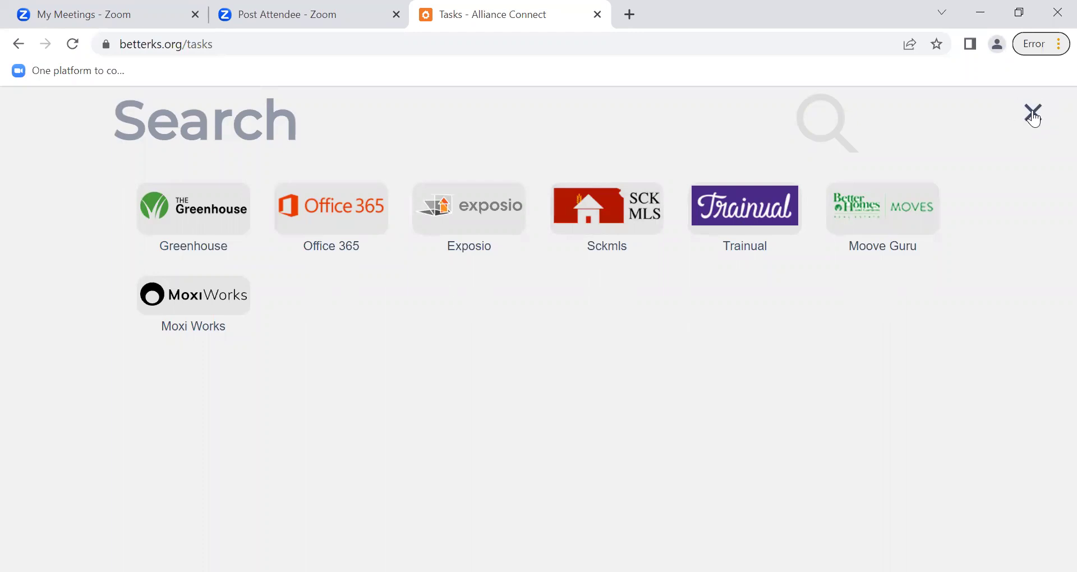
left_click(1033, 113)
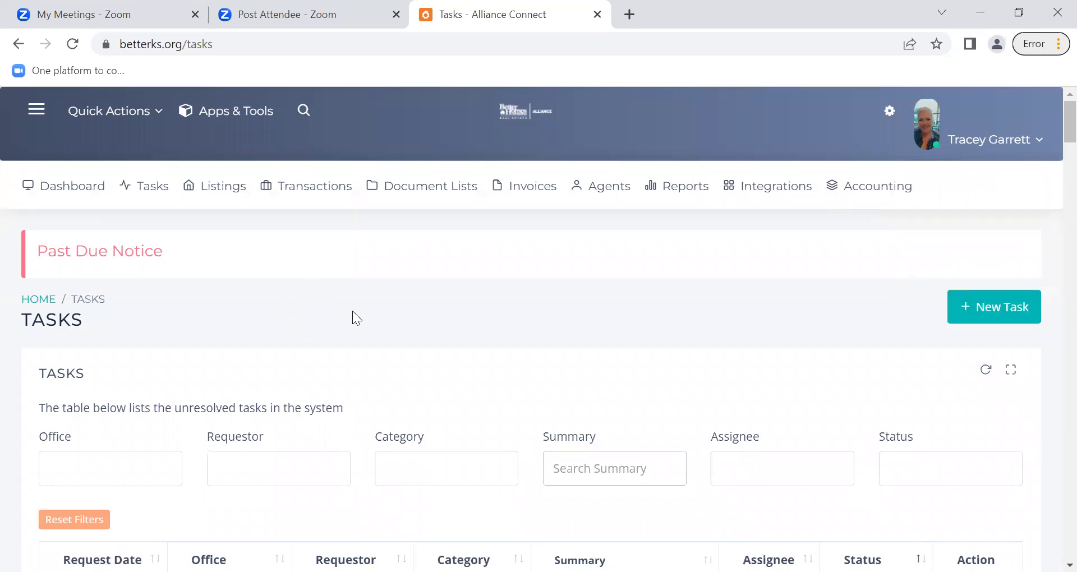
Step: Return to the Alliance Connect Dashboard with its Upcoming, Buyer Needs and Tasks panels
left_click(69, 187)
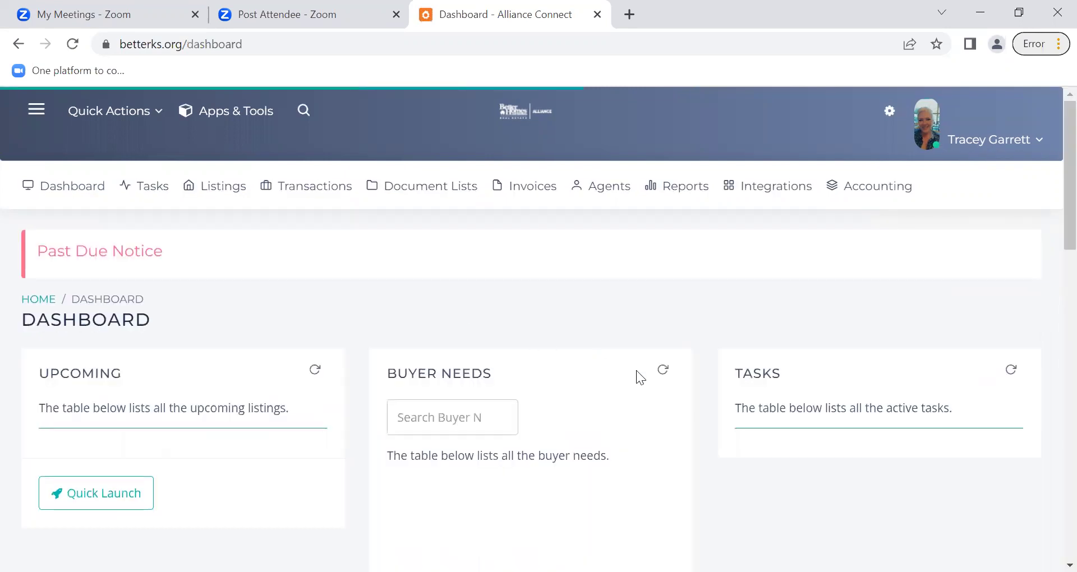
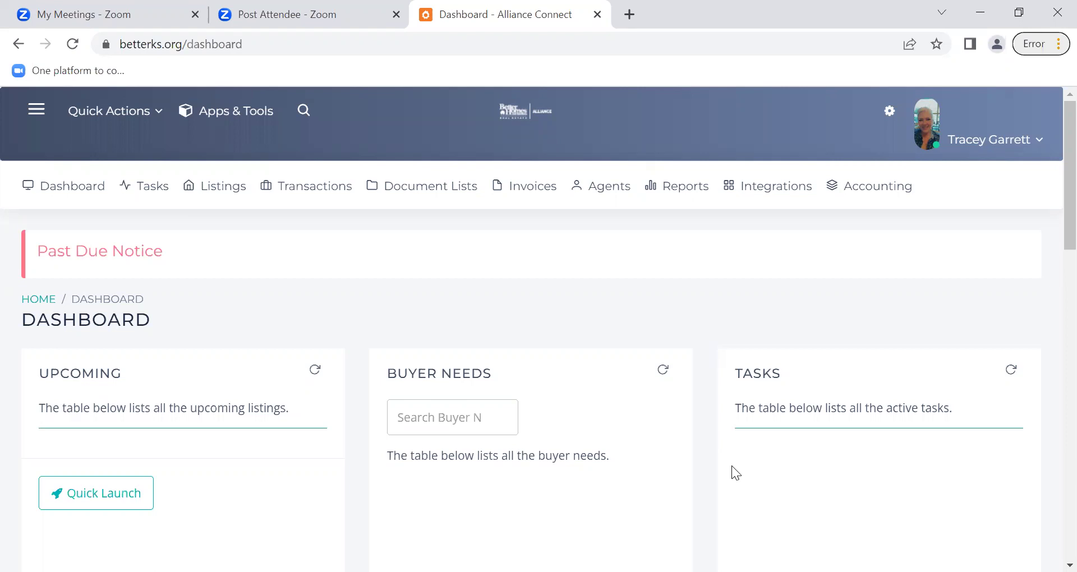
Step: Close the Alliance Connect Dashboard tab, then check My Meetings before returning to the Post Attendee tab
left_click(989, 140)
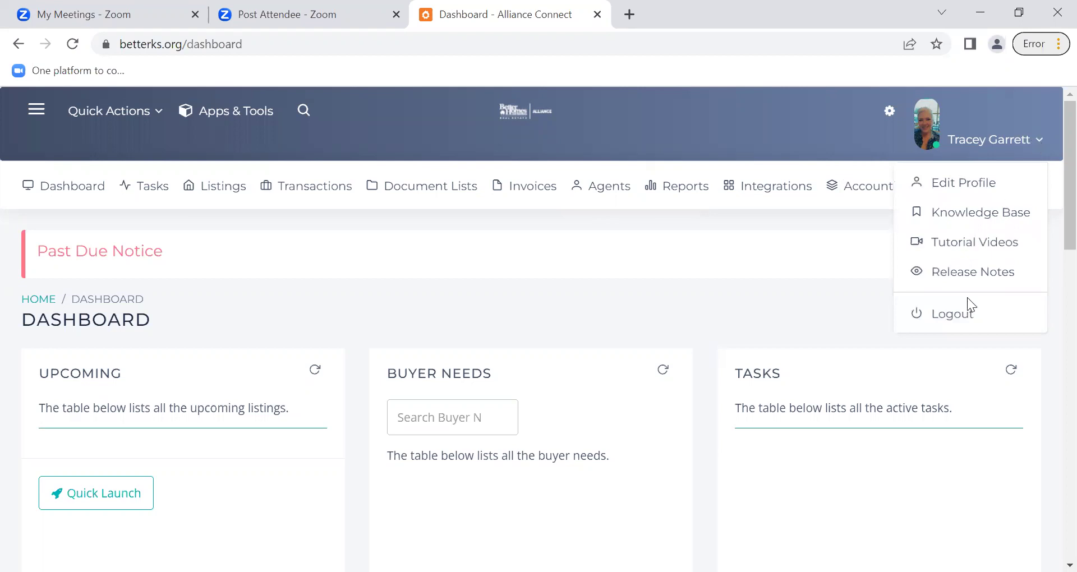
left_click(685, 513)
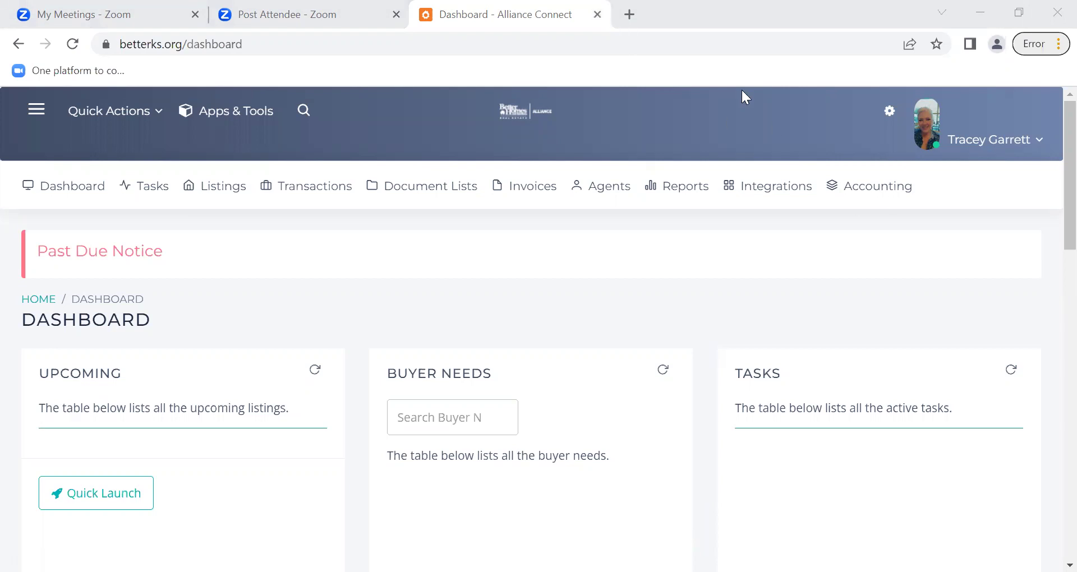
left_click(597, 15)
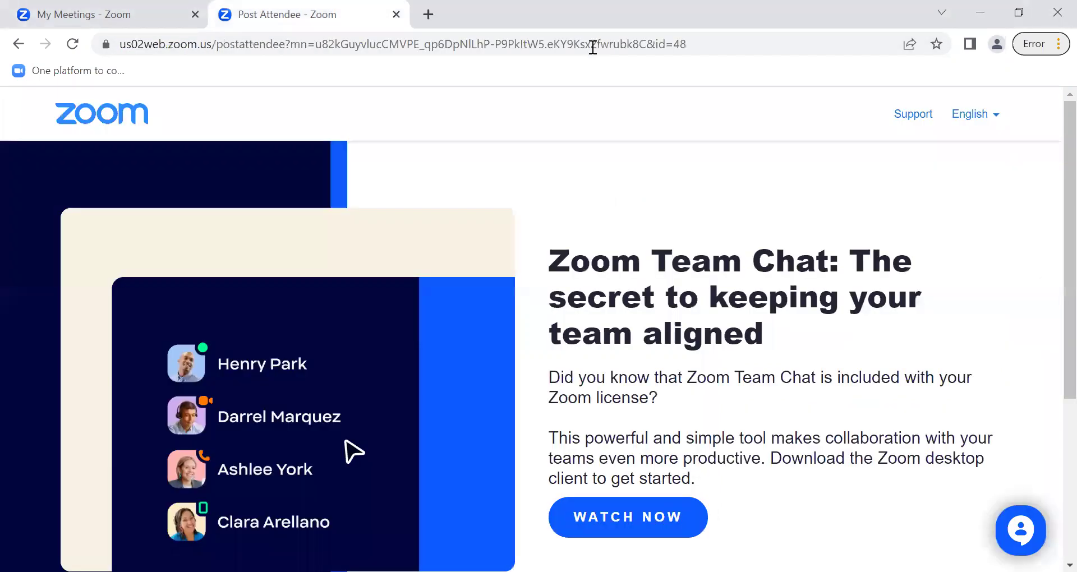
left_click(121, 14)
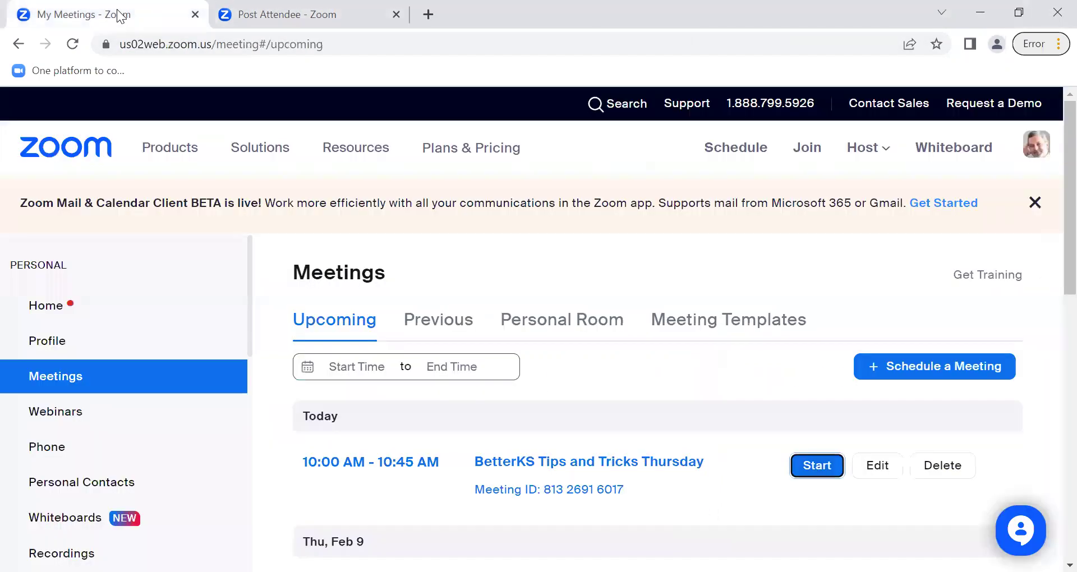
left_click(275, 20)
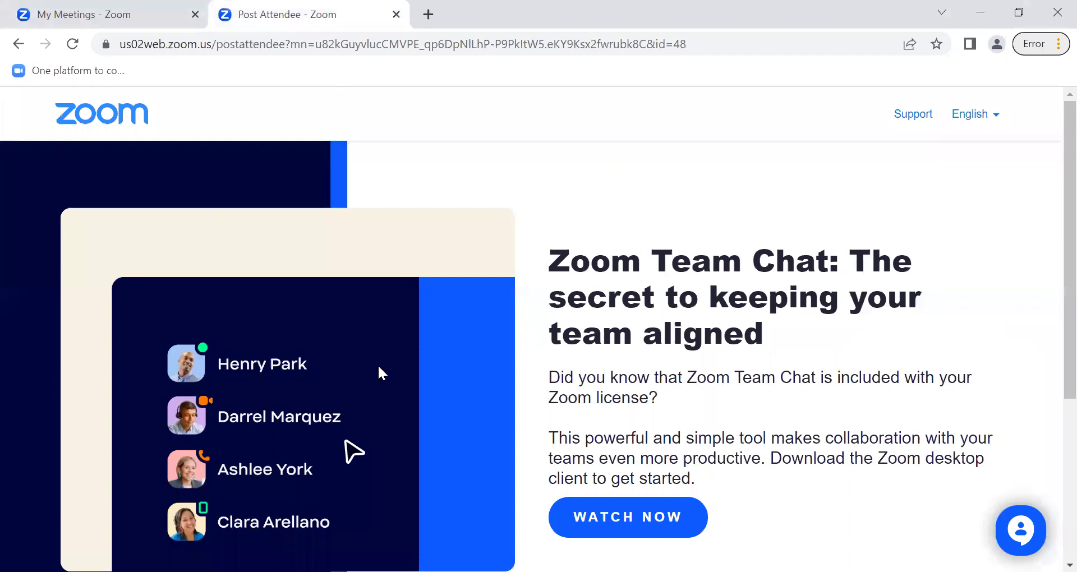